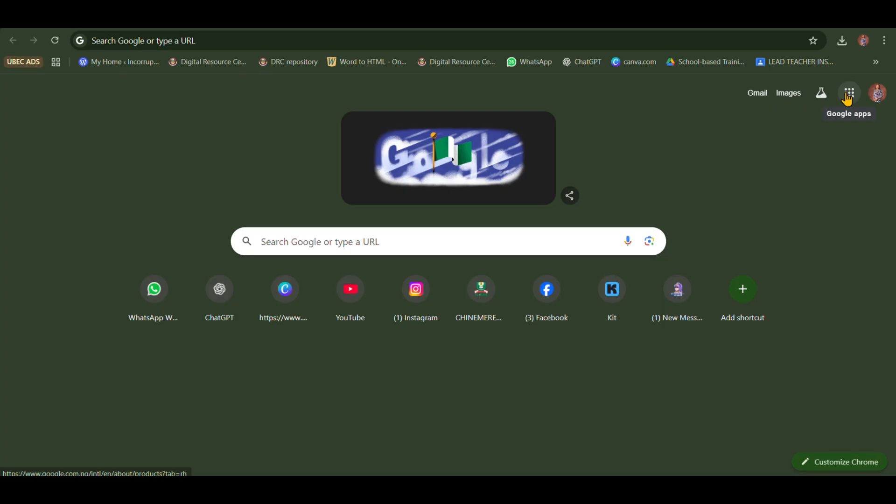
{"action": "left_click", "coordinate": [848, 96]}
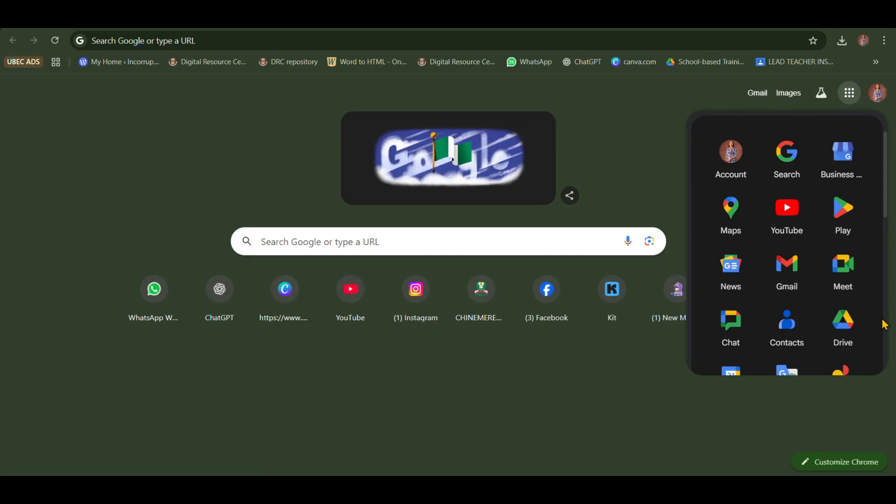
{"action": "scroll", "coordinate": [883, 321], "scroll_direction": "down", "scroll_amount": 5}
{"action": "scroll", "coordinate": [884, 321], "scroll_direction": "down", "scroll_amount": 5}
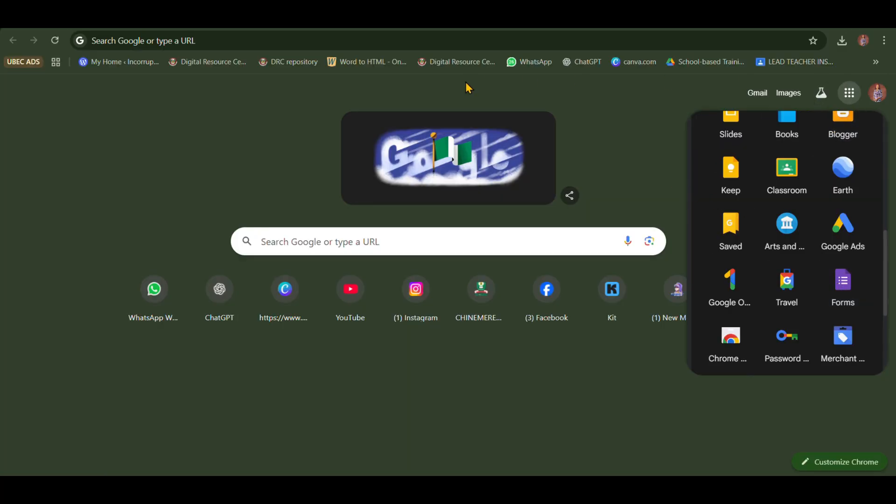
Step: Search Google for "google form", open Google Forms and start a new blank form
{"action": "left_click", "coordinate": [325, 235]}
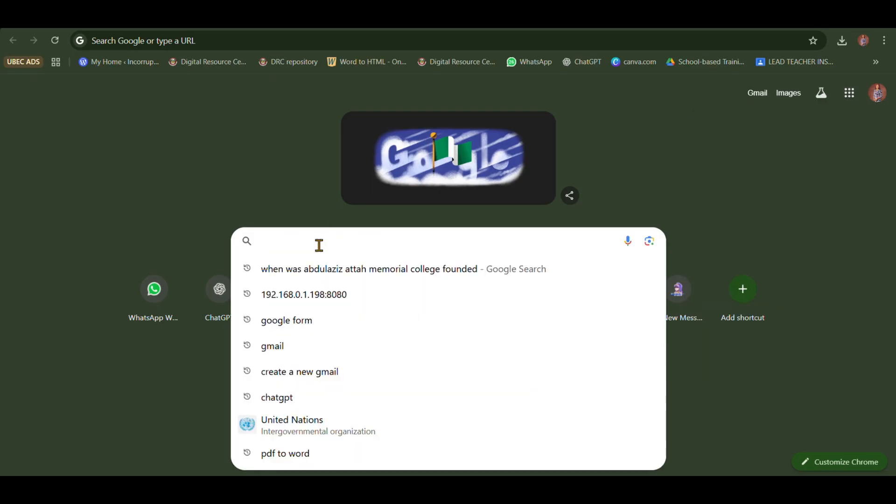
{"action": "type", "text": "goog"}
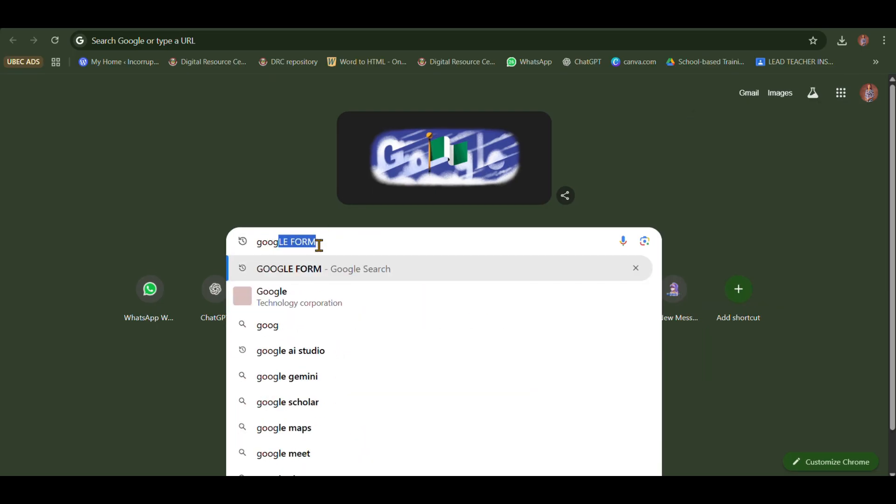
{"action": "left_click", "coordinate": [289, 278]}
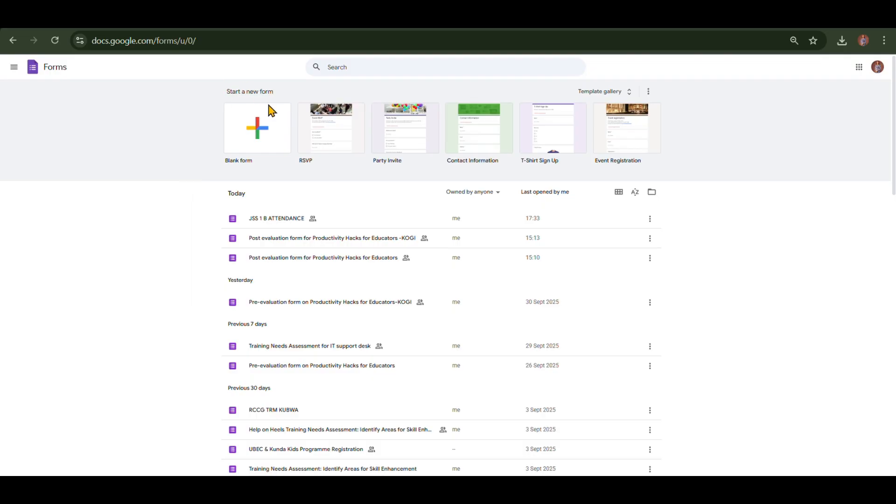
{"action": "left_click", "coordinate": [254, 134]}
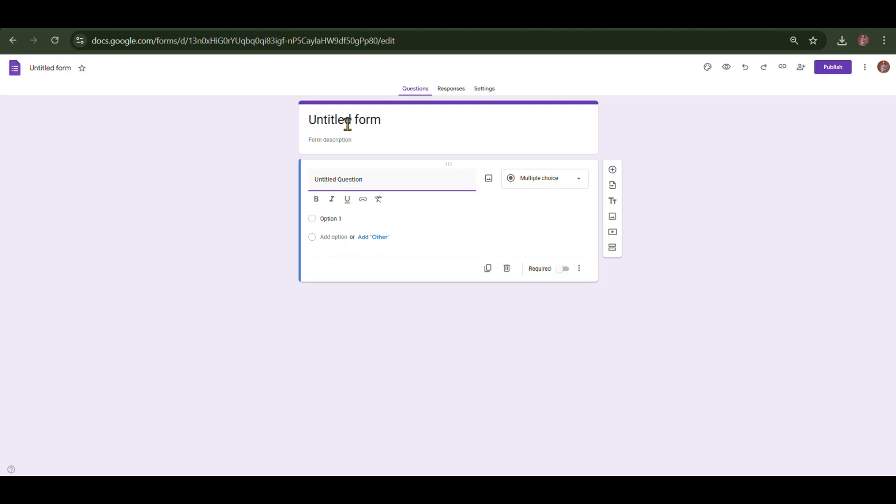
Step: Rename the untitled form as "Assessment Quiz"
{"action": "left_click", "coordinate": [60, 69]}
{"action": "type", "text": "AA"}
{"action": "key", "text": "BackSpace"}
{"action": "type", "text": "ssess"}
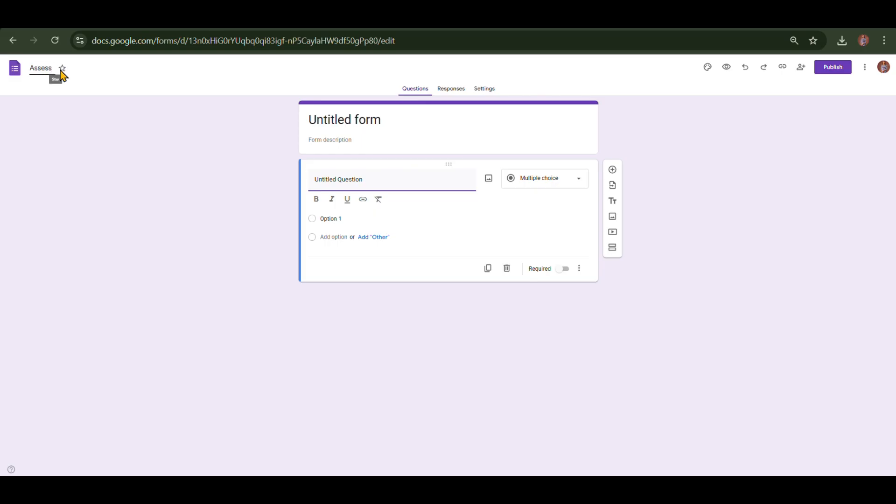
{"action": "type", "text": "ment Quiz"}
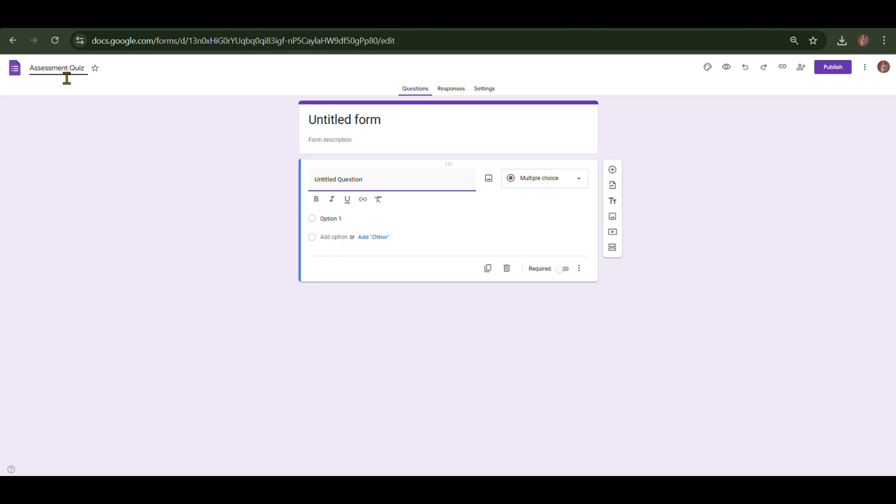
{"action": "left_click", "coordinate": [87, 113]}
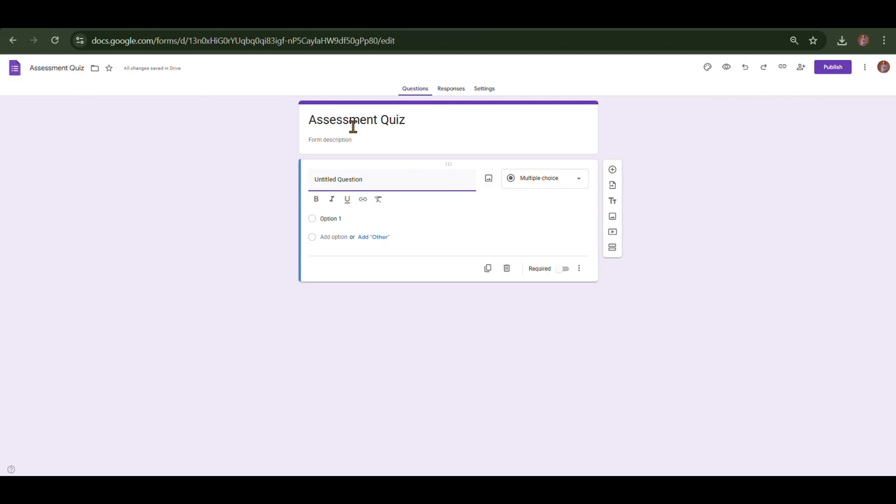
Step: Extend the form's heading so it reads "Assessment Quiz- Primary 6"
{"action": "left_click", "coordinate": [409, 127]}
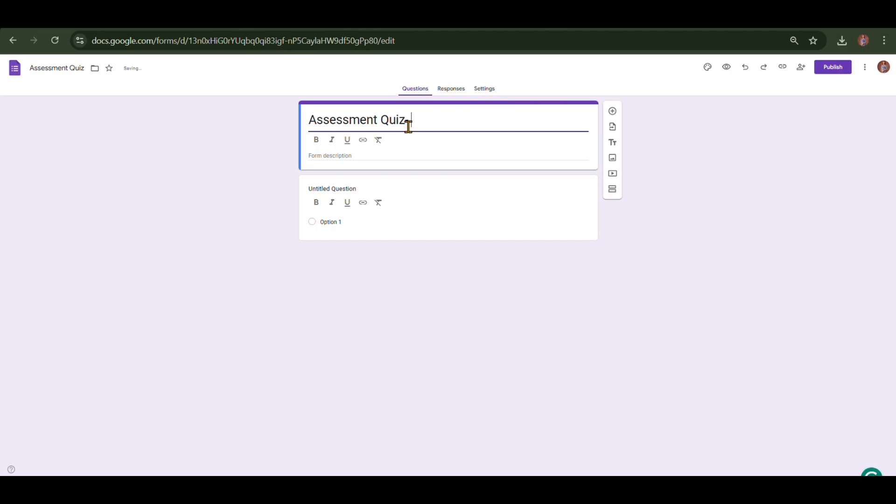
{"action": "type", "text": "Pri "}
{"action": "type", "text": "6"}
{"action": "left_click", "coordinate": [424, 124]}
{"action": "type", "text": "mry"}
{"action": "key", "text": "BackSpace"}
{"action": "key", "text": "BackSpace"}
{"action": "type", "text": "ary"}
Step: Enter "This is to assess your knowledge on" as the form description
{"action": "left_click", "coordinate": [346, 156]}
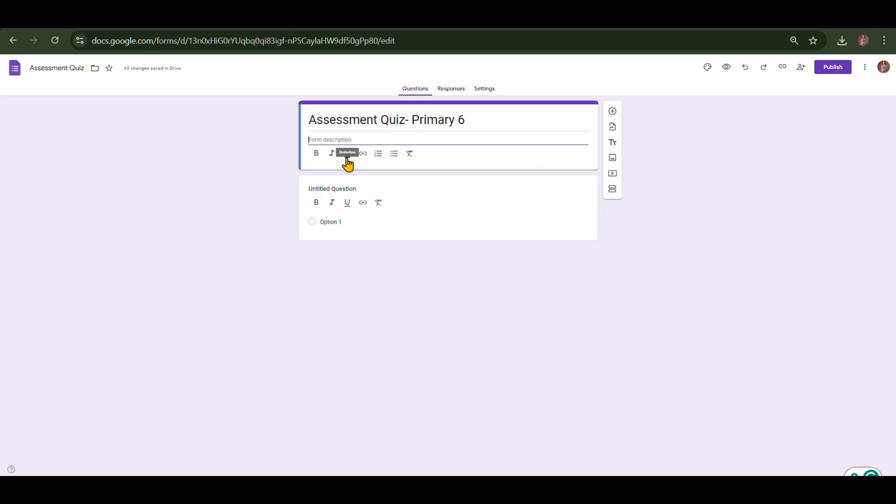
{"action": "type", "text": "This is to assess"}
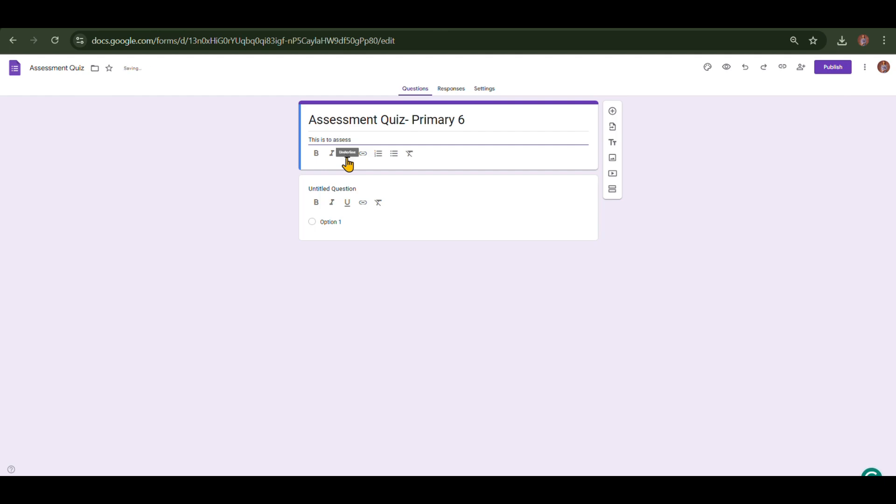
{"action": "type", "text": " your knowledge"}
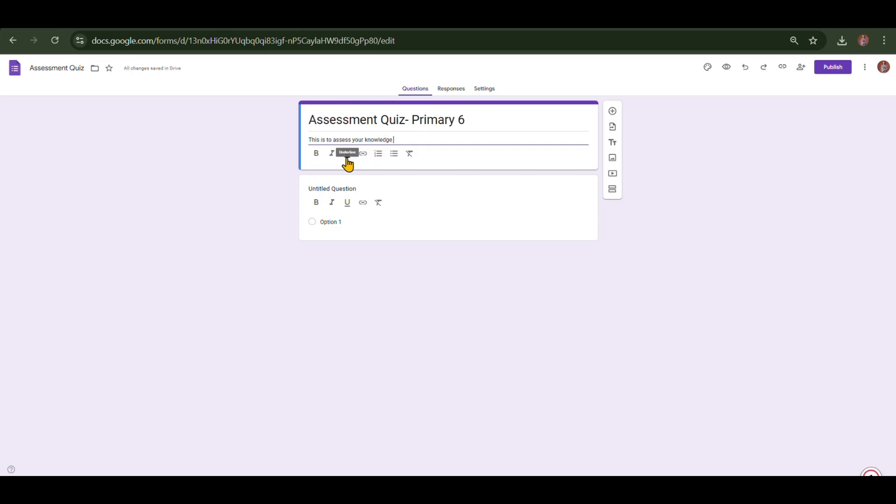
{"action": "type", "text": "avout"}
{"action": "key", "text": "BackSpace"}
{"action": "key", "text": "BackSpace"}
{"action": "key", "text": "BackSpace"}
{"action": "key", "text": "BackSpace"}
{"action": "key", "text": "BackSpace"}
{"action": "key", "text": "BackSpace"}
{"action": "type", "text": "on"}
Step: Switch to the ChatGPT guide and copy the suggested description "Please answer all questions carefully."
{"action": "key", "text": "ctrl+Tab"}
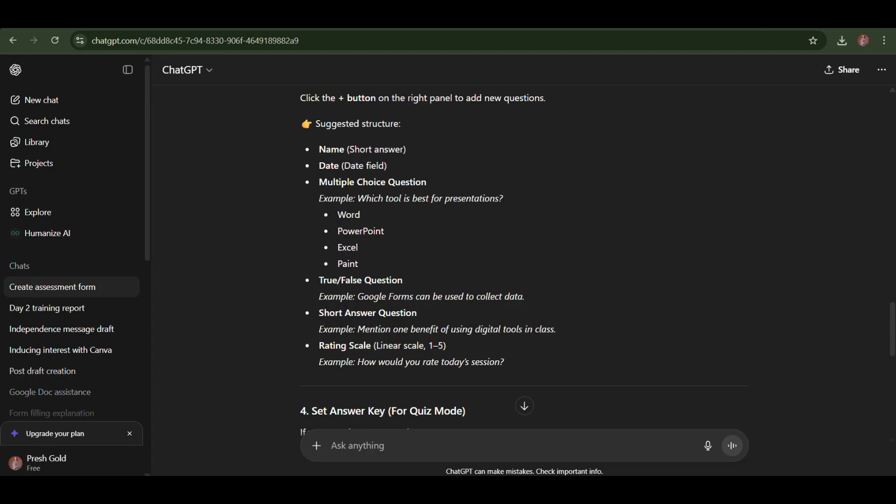
{"action": "scroll", "coordinate": [524, 261], "scroll_direction": "up", "scroll_amount": 10}
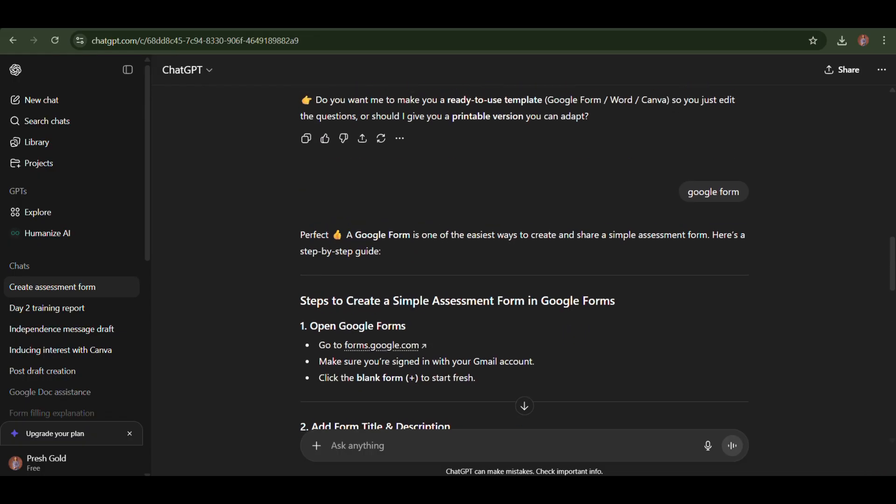
{"action": "scroll", "coordinate": [523, 261], "scroll_direction": "down", "scroll_amount": 10}
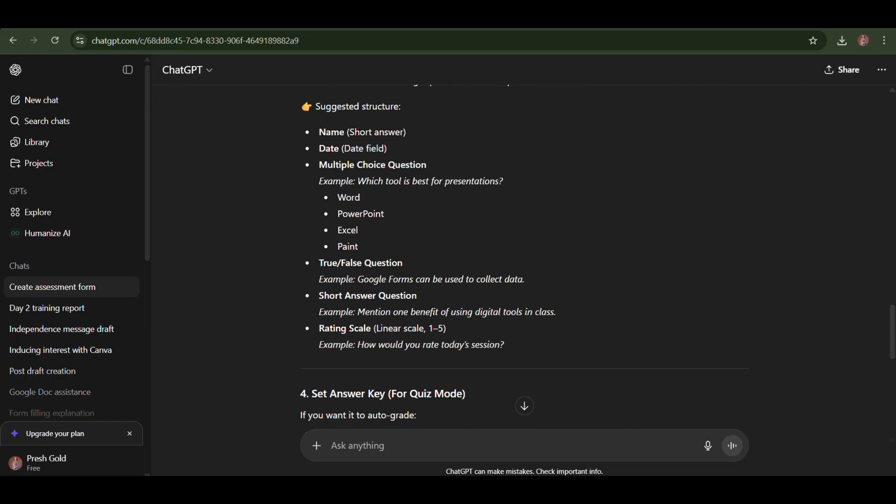
{"action": "scroll", "coordinate": [524, 261], "scroll_direction": "up", "scroll_amount": 3}
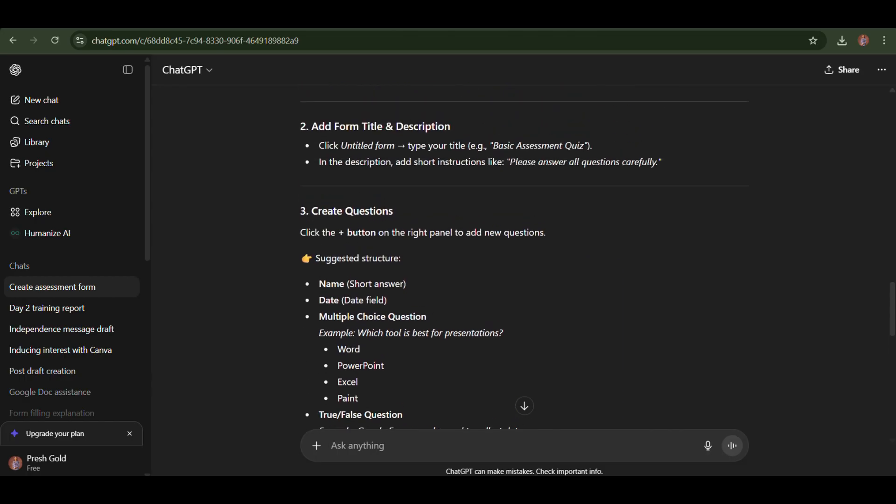
{"action": "left_click_drag", "start_coordinate": [510, 163], "coordinate": [665, 177]}
{"action": "key", "text": "ctrl+c"}
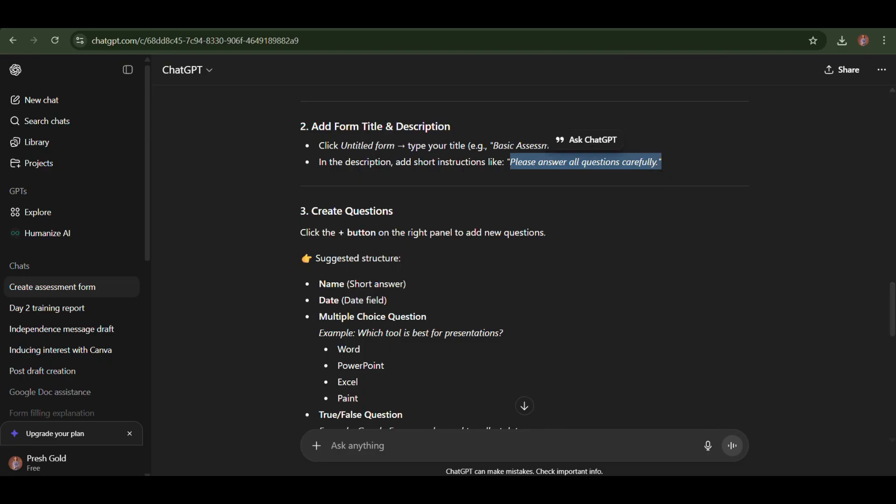
Step: Back in Google Forms, replace the description with the copied sentence "Please answer all questions carefully." and remove its bullet formatting
{"action": "key", "text": "ctrl+Tab"}
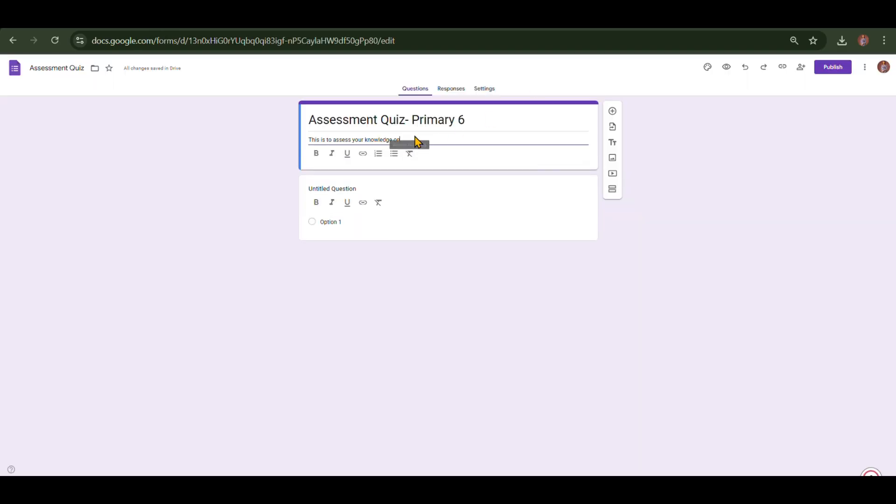
{"action": "left_click", "coordinate": [414, 136]}
{"action": "triple_click", "coordinate": [414, 139]}
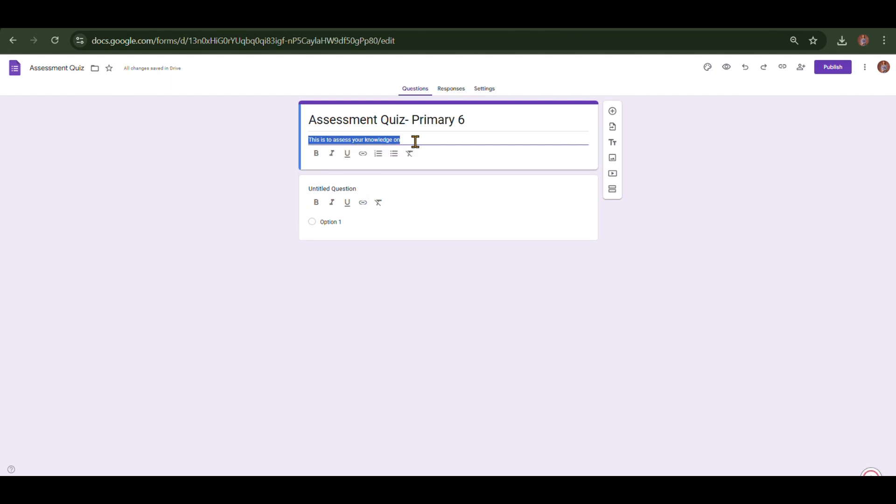
{"action": "key", "text": "ctrl+v"}
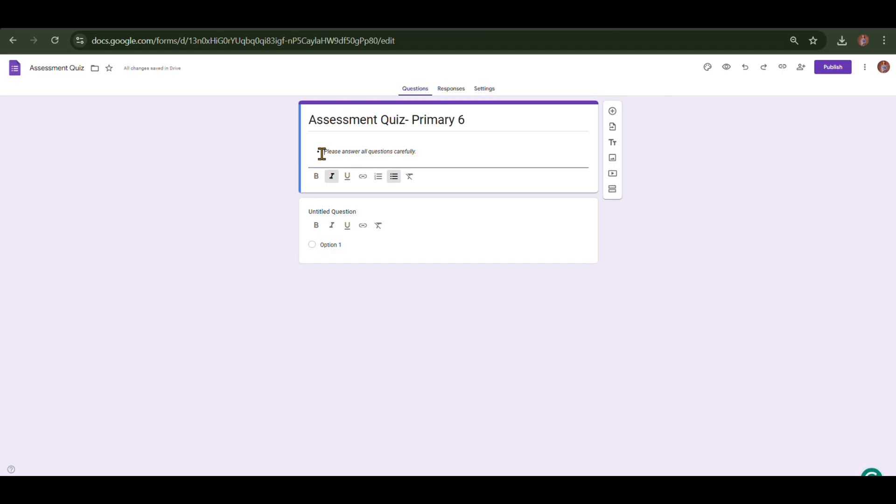
{"action": "left_click", "coordinate": [393, 177]}
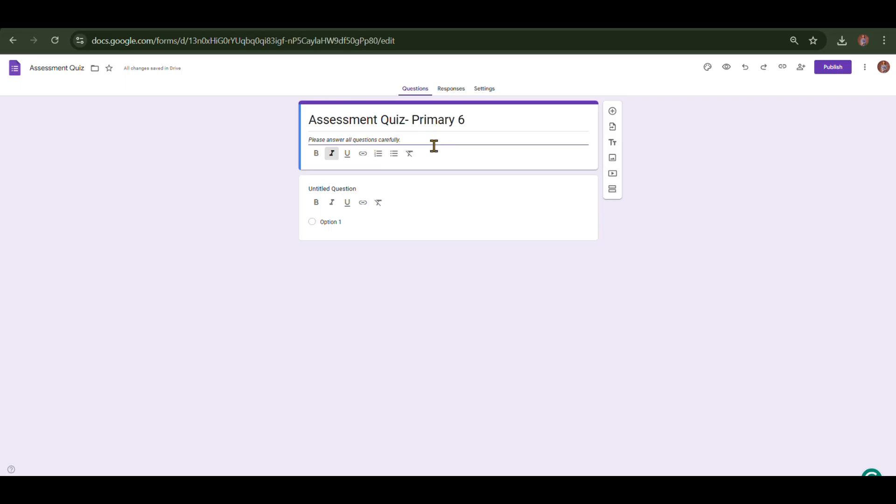
Step: Title the first question "Name" and make it a required short-answer question
{"action": "left_click", "coordinate": [353, 185]}
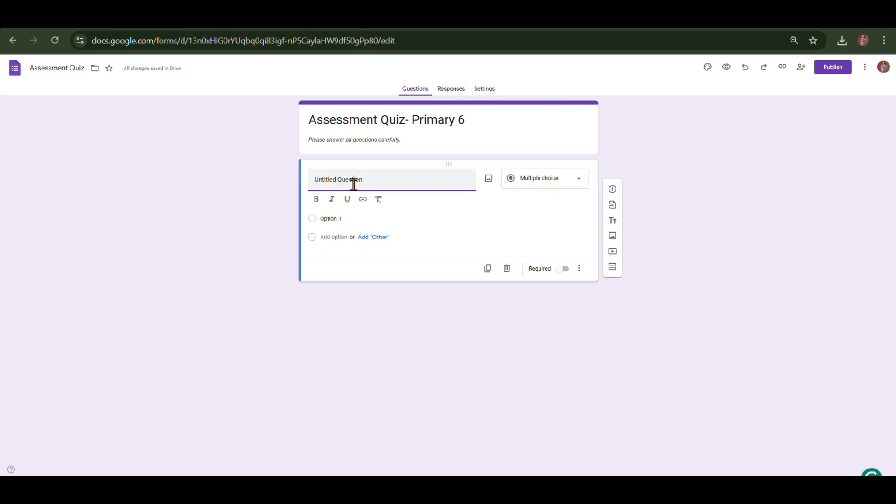
{"action": "triple_click", "coordinate": [353, 182]}
{"action": "type", "text": "Name"}
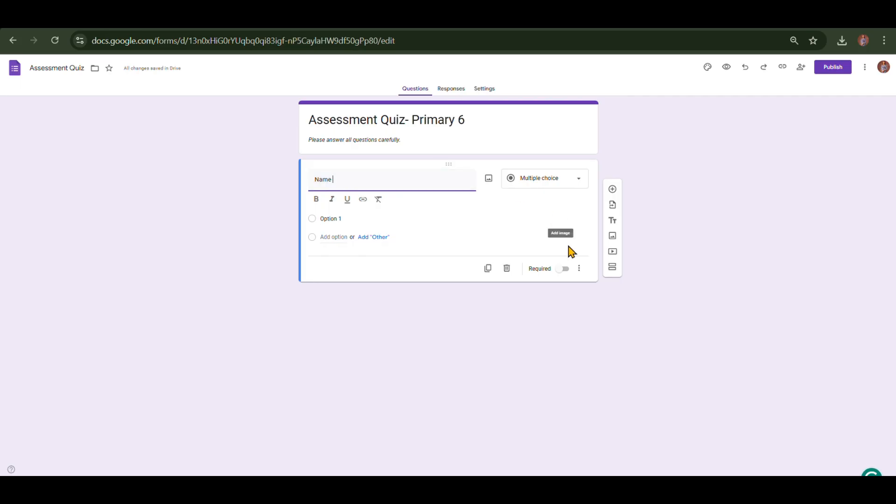
{"action": "left_click", "coordinate": [565, 279]}
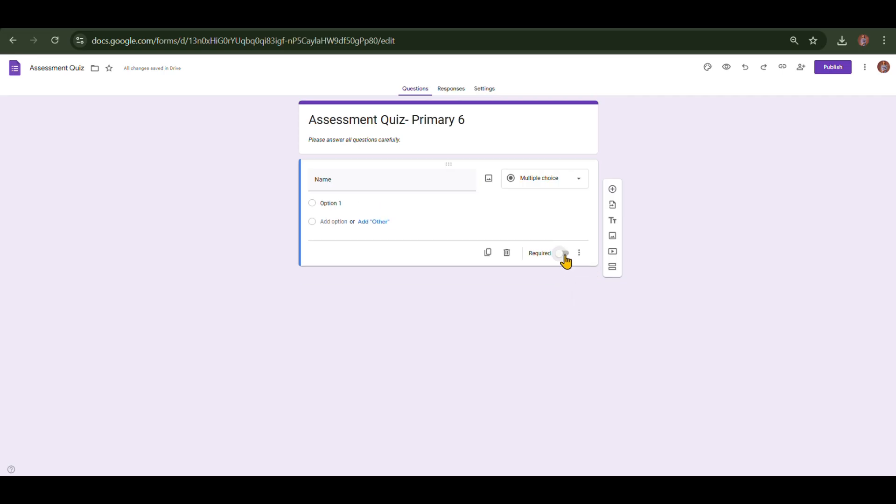
{"action": "left_click", "coordinate": [564, 256]}
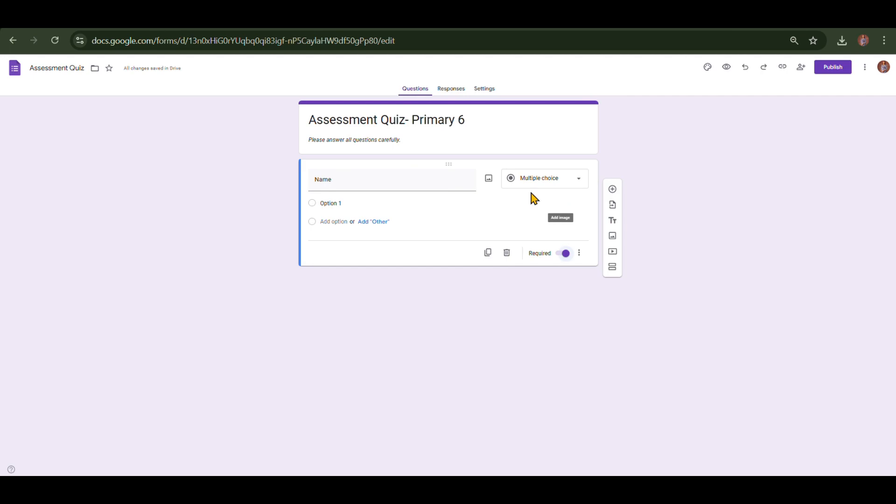
{"action": "left_click", "coordinate": [579, 186]}
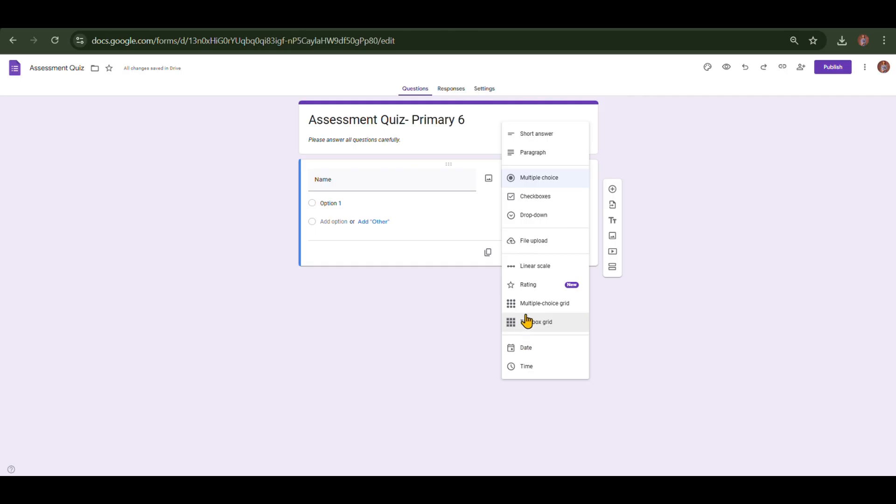
{"action": "left_click", "coordinate": [535, 140]}
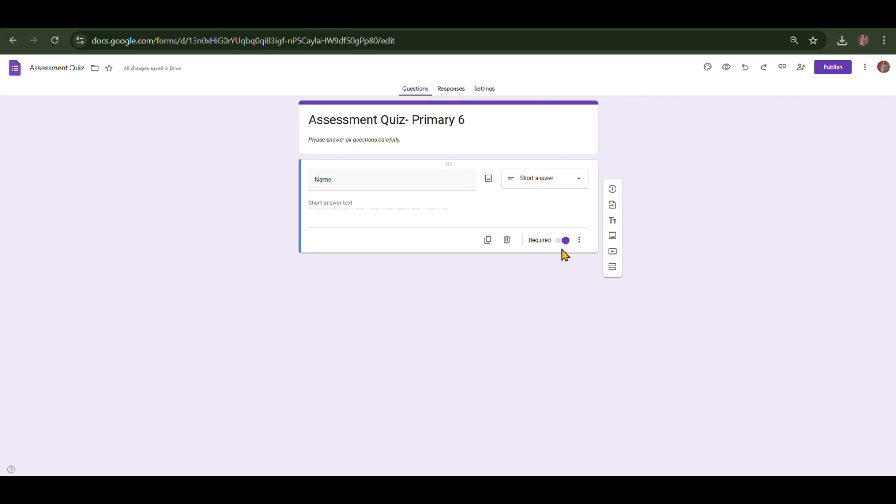
Step: Add a required question titled "Date" with the Date answer type, following the question structure suggested in ChatGPT
{"action": "left_click", "coordinate": [612, 192]}
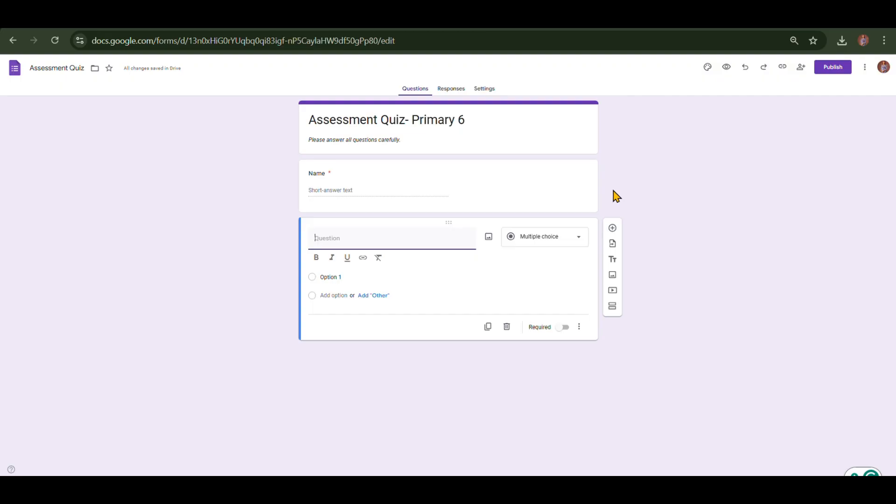
{"action": "left_click", "coordinate": [547, 23]}
{"action": "scroll", "coordinate": [524, 262], "scroll_direction": "down", "scroll_amount": 3}
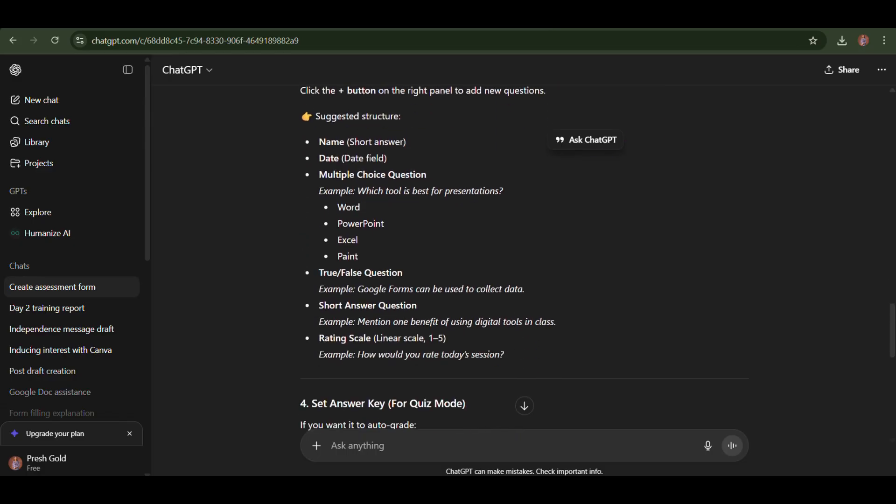
{"action": "left_click", "coordinate": [606, 22]}
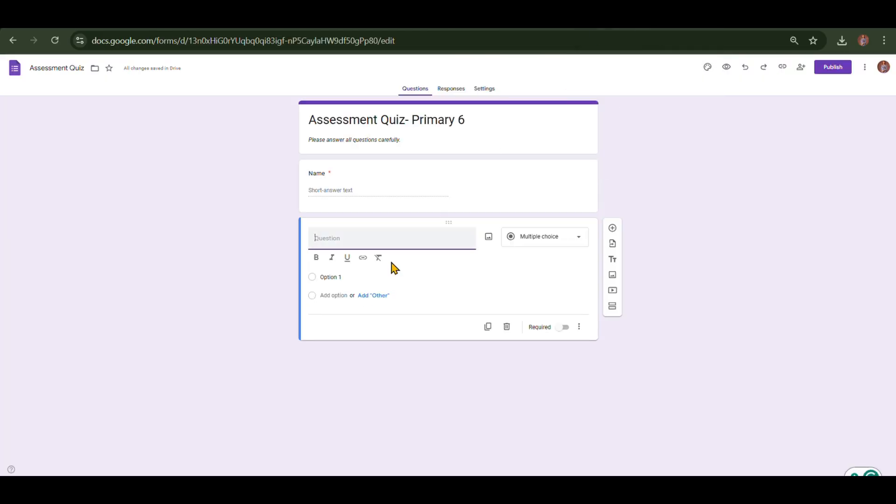
{"action": "type", "text": "Date"}
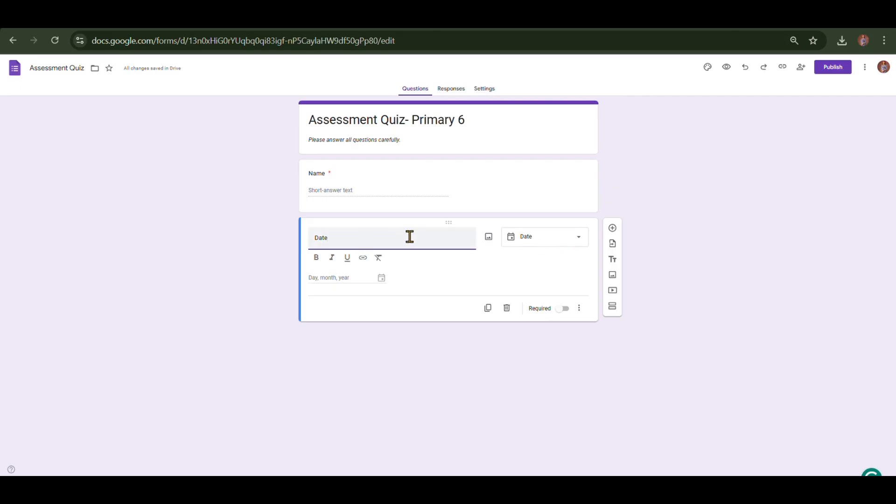
{"action": "left_click", "coordinate": [579, 240]}
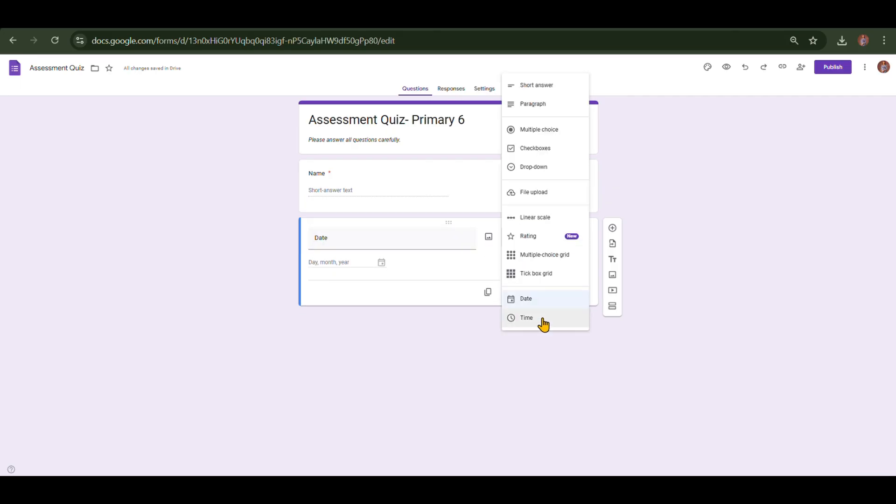
{"action": "left_click", "coordinate": [540, 300]}
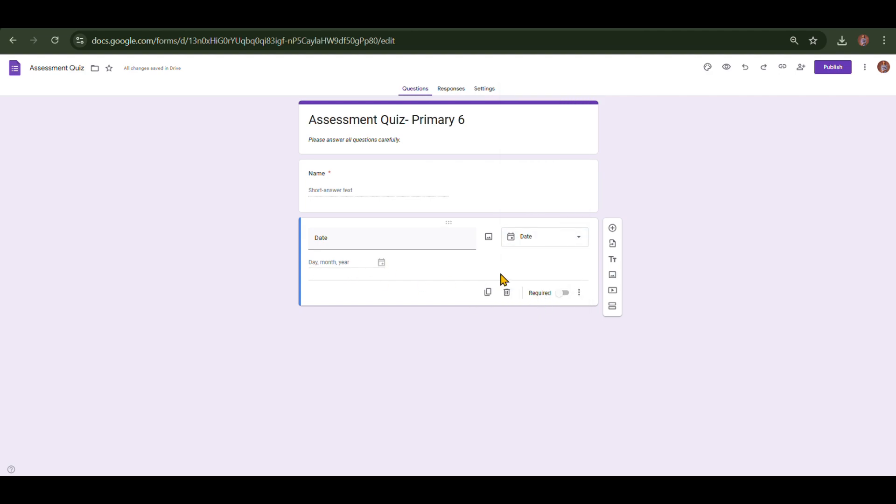
{"action": "left_click", "coordinate": [562, 295]}
Step: Add a new multiple-choice question titled "Which tool is best for presentations?", copying the wording from the ChatGPT guide
{"action": "left_click", "coordinate": [613, 229]}
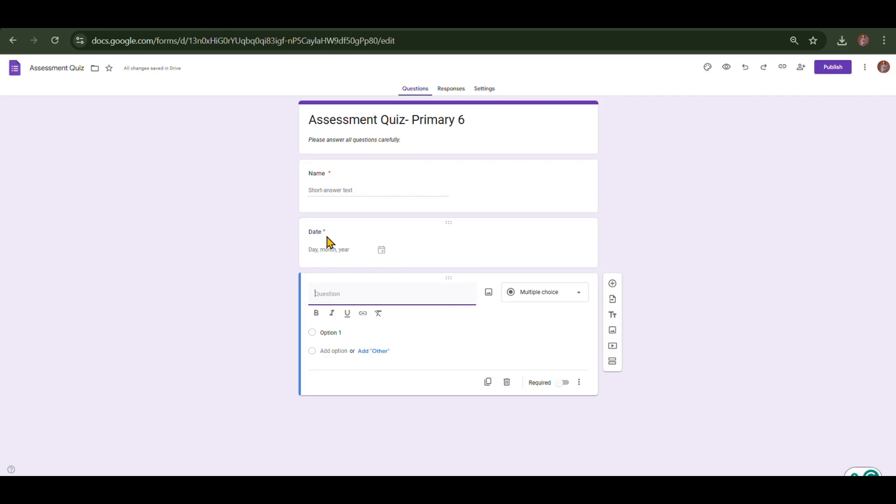
{"action": "left_click", "coordinate": [537, 18]}
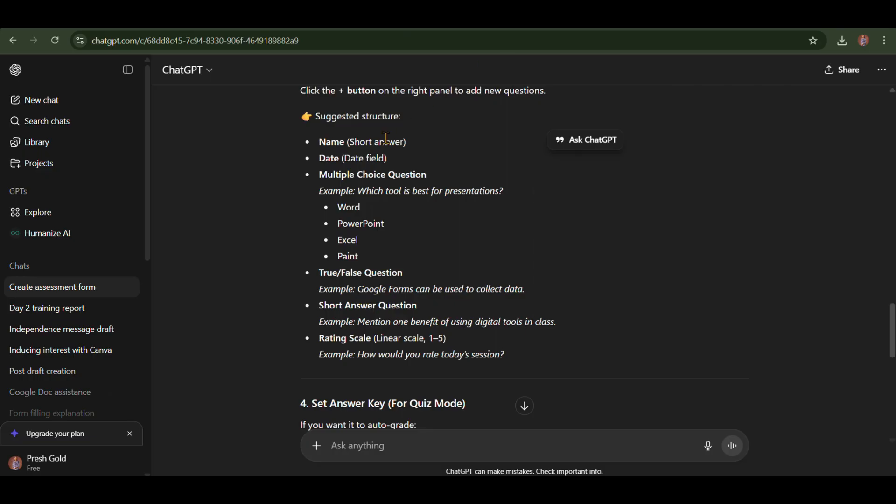
{"action": "scroll", "coordinate": [386, 138], "scroll_direction": "down", "scroll_amount": 1}
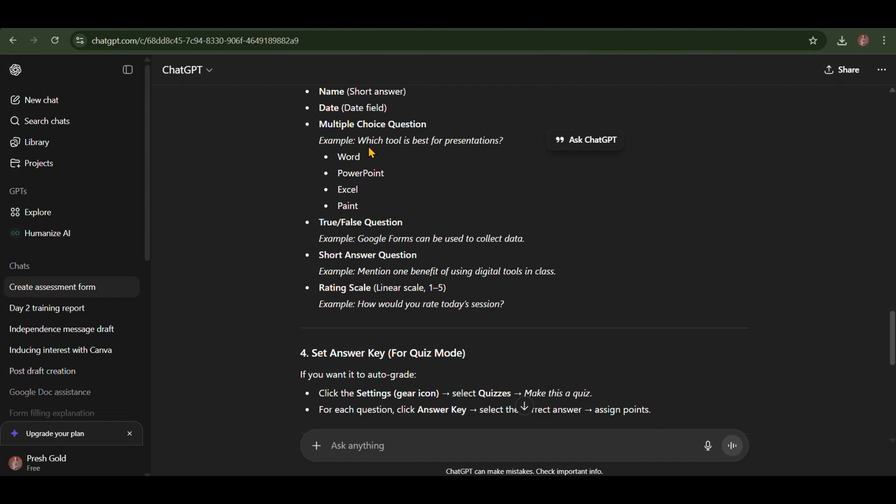
{"action": "left_click_drag", "start_coordinate": [358, 140], "coordinate": [521, 146]}
{"action": "key", "text": "ctrl+c"}
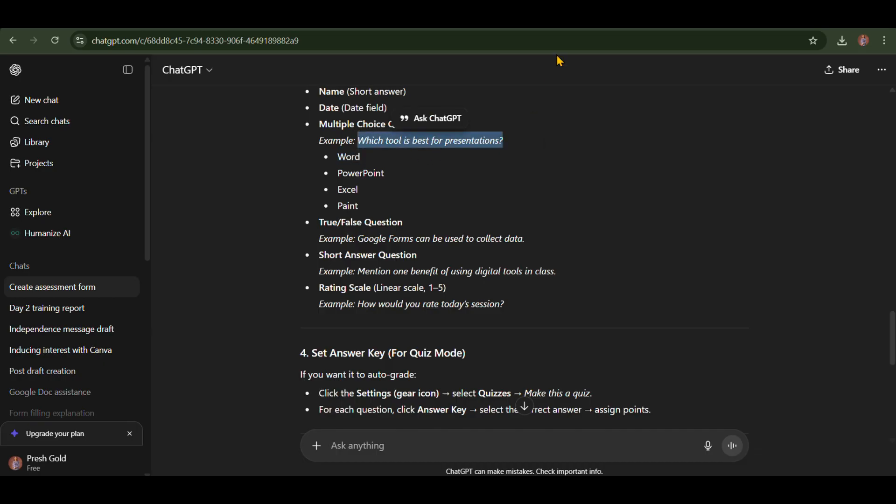
{"action": "left_click", "coordinate": [224, 18]}
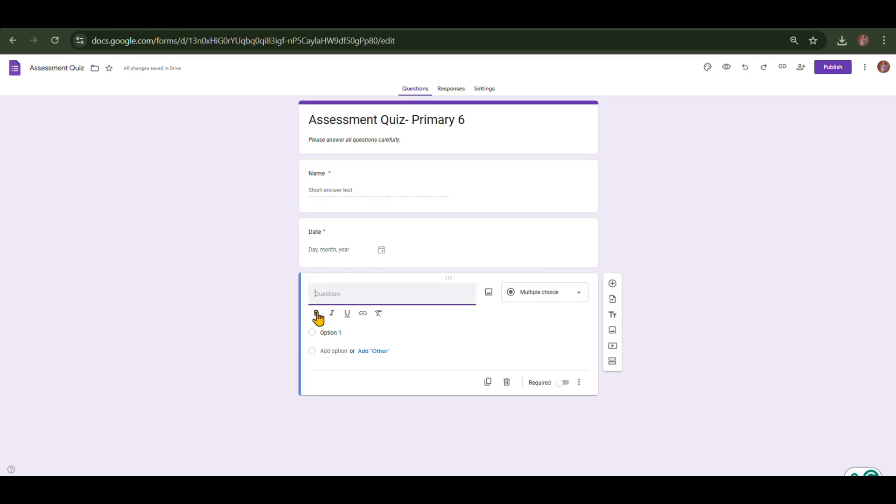
{"action": "key", "text": "ctrl+v"}
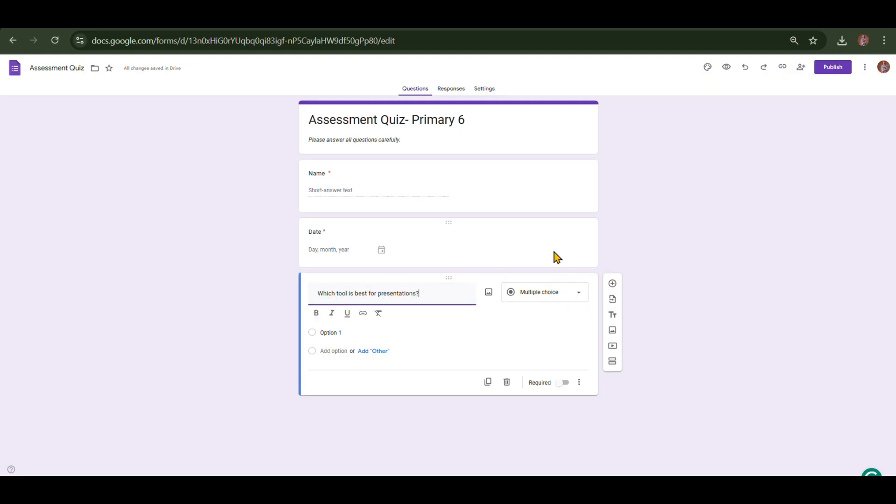
Step: Copy the options Word, PowerPoint, Excel and Paint from ChatGPT and paste them as answers to the presentations question
{"action": "left_click", "coordinate": [546, 23]}
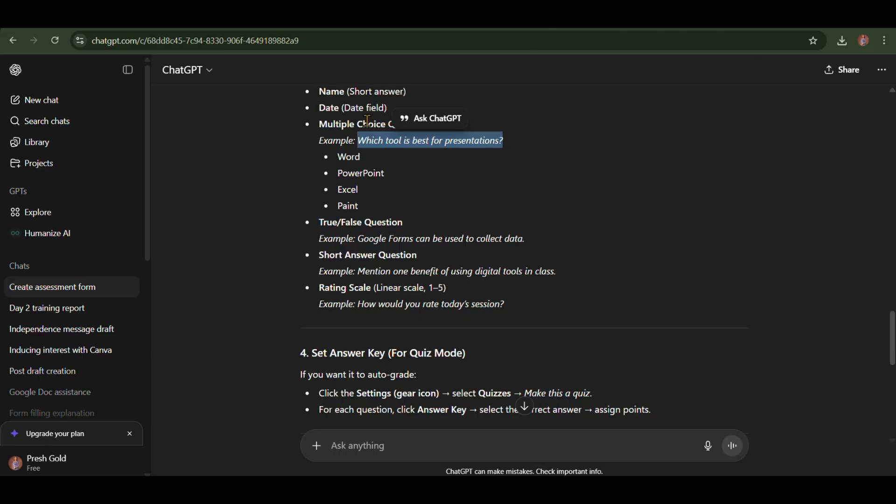
{"action": "left_click_drag", "start_coordinate": [336, 160], "coordinate": [358, 206]}
{"action": "key", "text": "ctrl+c"}
{"action": "left_click", "coordinate": [504, 22]}
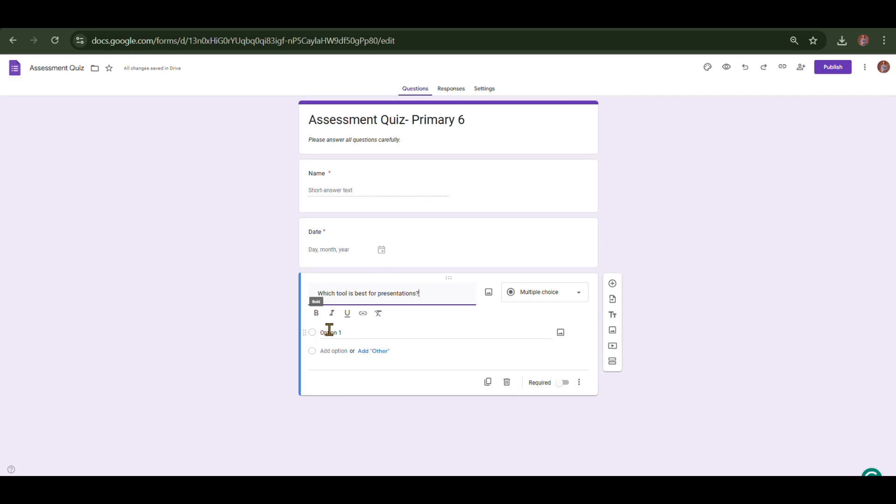
{"action": "left_click", "coordinate": [330, 331]}
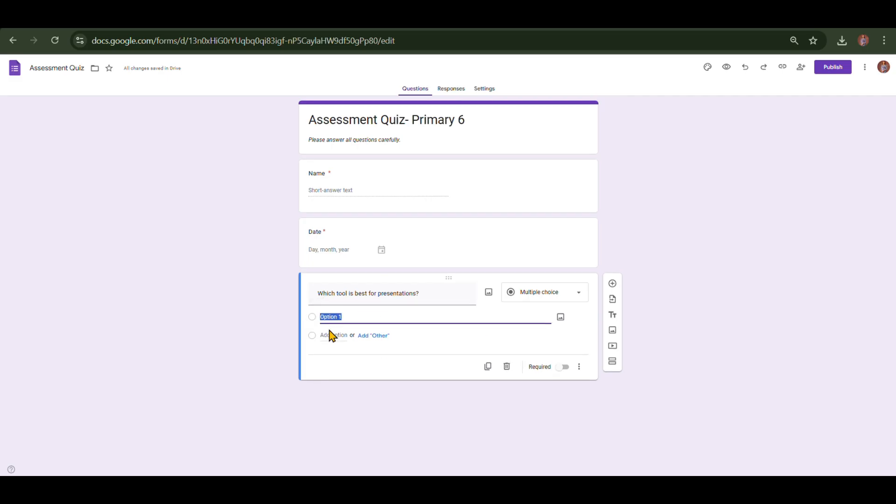
{"action": "key", "text": "ctrl+v"}
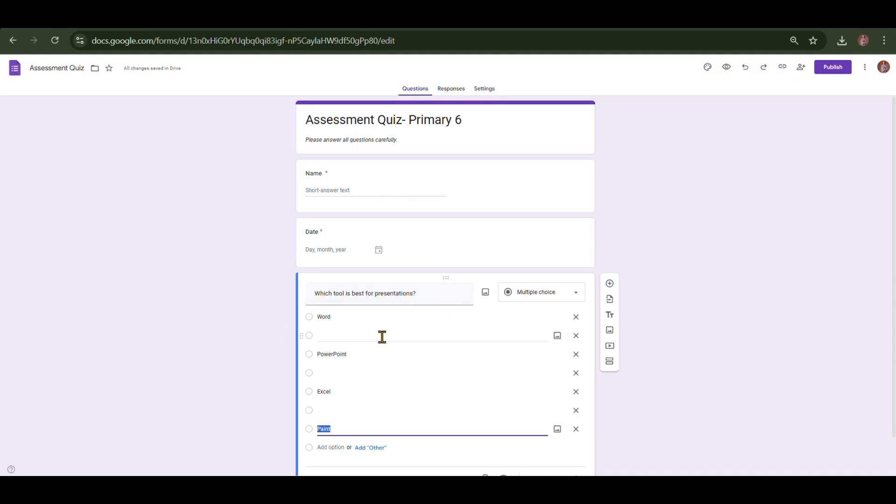
Step: Remove the blank answer options between Word, PowerPoint, Excel and Paint in the presentations question
{"action": "left_click", "coordinate": [577, 337]}
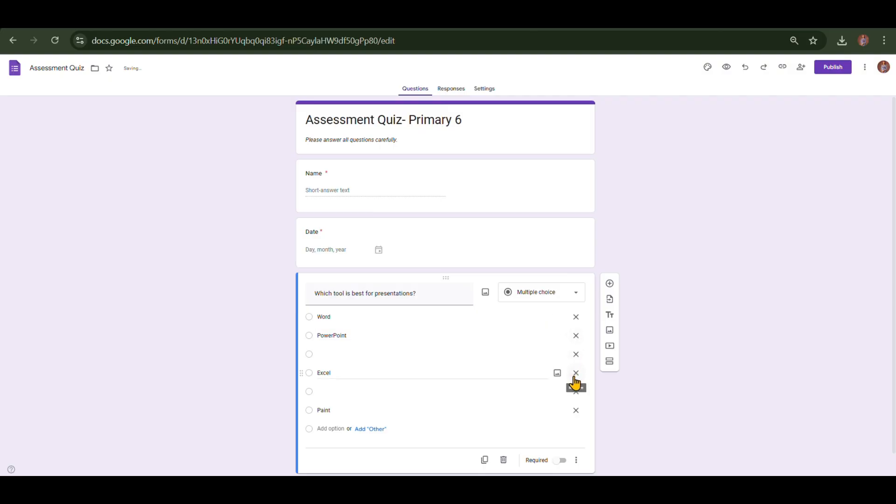
{"action": "left_click", "coordinate": [575, 375]}
{"action": "key", "text": "ctrl+z"}
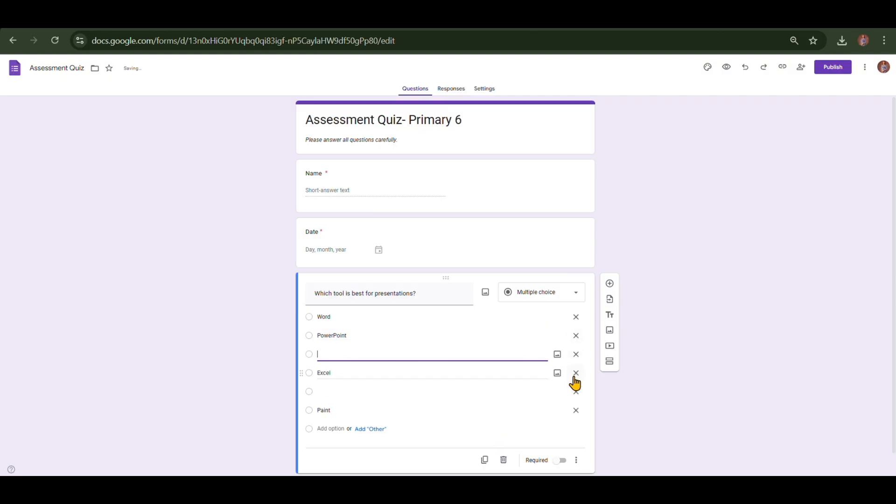
{"action": "left_click", "coordinate": [576, 354]}
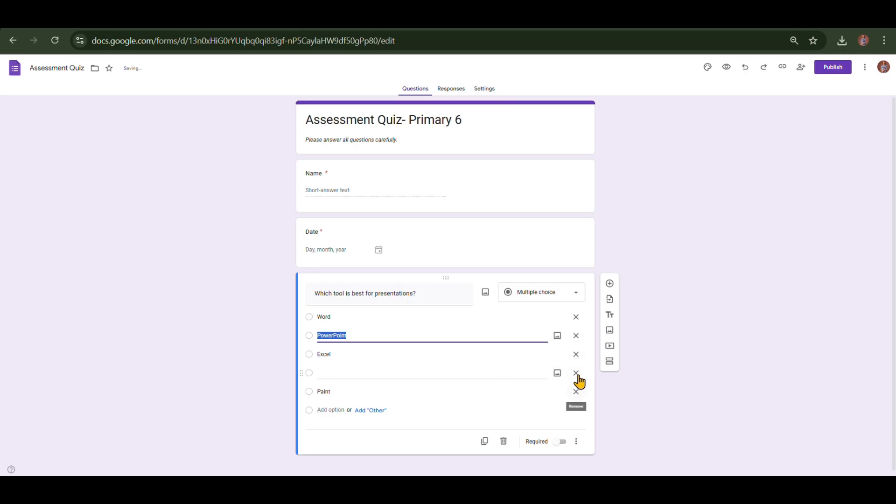
{"action": "left_click", "coordinate": [576, 374]}
{"action": "left_click", "coordinate": [576, 376]}
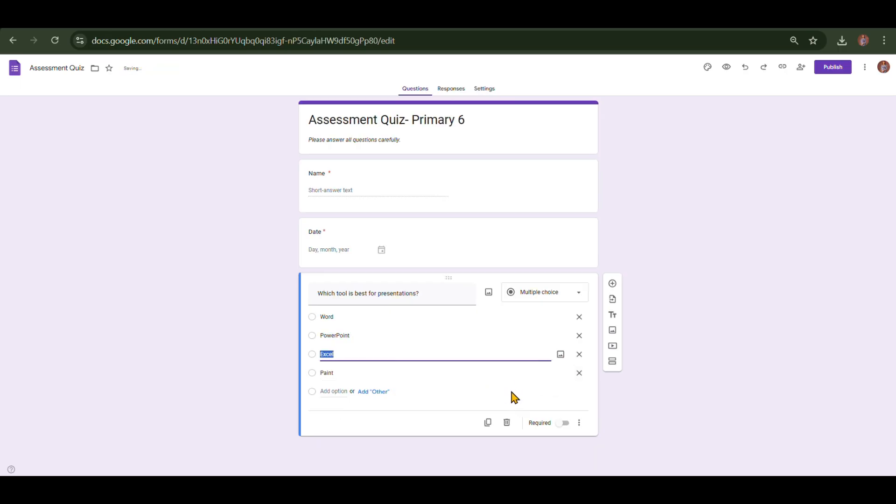
{"action": "left_click", "coordinate": [527, 398]}
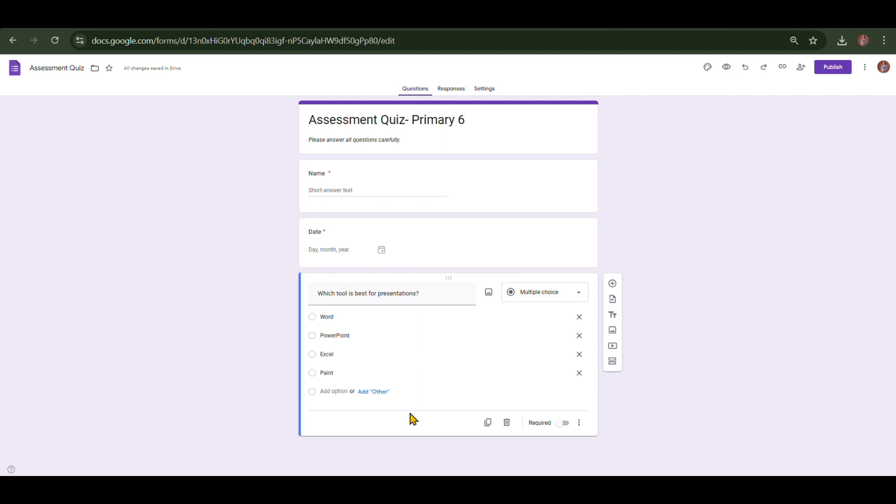
Step: Undo the removal of blank options and the pasting of the answer list in the presentations question
{"action": "key", "text": "ctrl+z"}
{"action": "key", "text": "ctrl+z"}
{"action": "key", "text": "ctrl+z"}
{"action": "key", "text": "ctrl+z"}
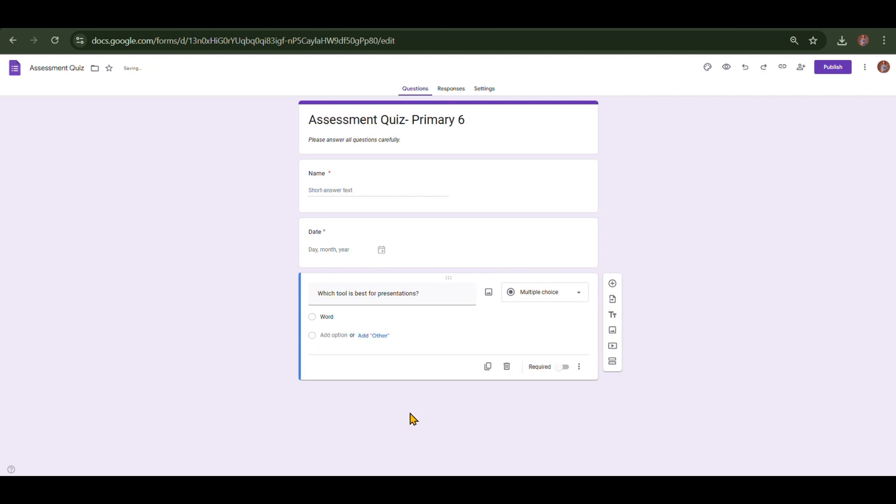
{"action": "key", "text": "ctrl+z"}
Step: Enter "Word" and "PowerPoint" as the first two answer options of the presentations question
{"action": "left_click", "coordinate": [335, 316]}
{"action": "type", "text": "Wo"}
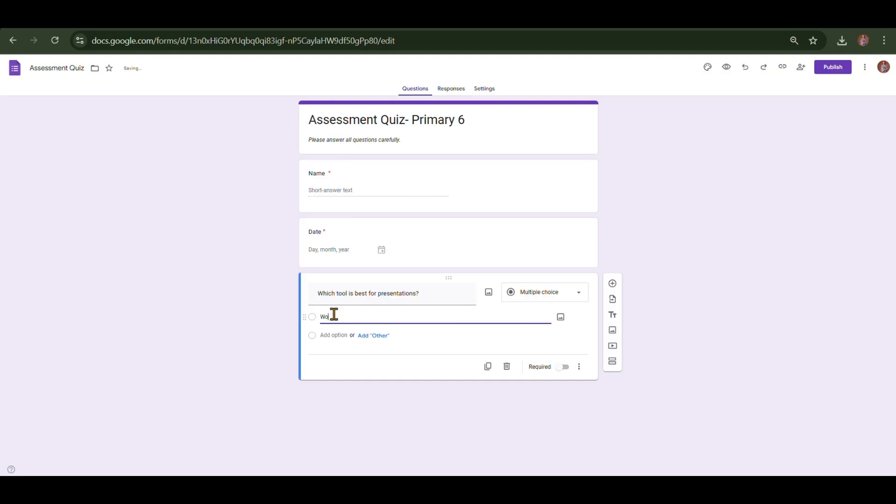
{"action": "type", "text": "rd"}
{"action": "left_click", "coordinate": [335, 336]}
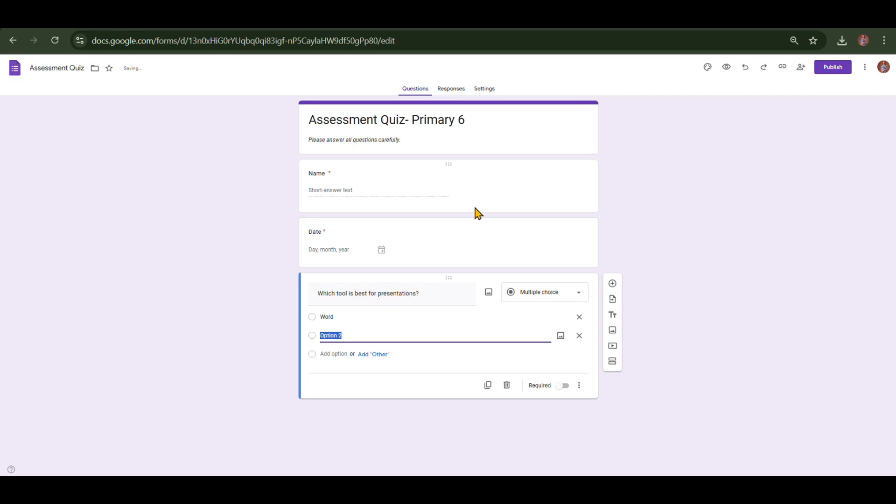
{"action": "type", "text": "P"}
{"action": "type", "text": "Point"}
Step: Add "Excel" and "Paint" as the third and fourth answer options of the presentations question
{"action": "left_click", "coordinate": [332, 363]}
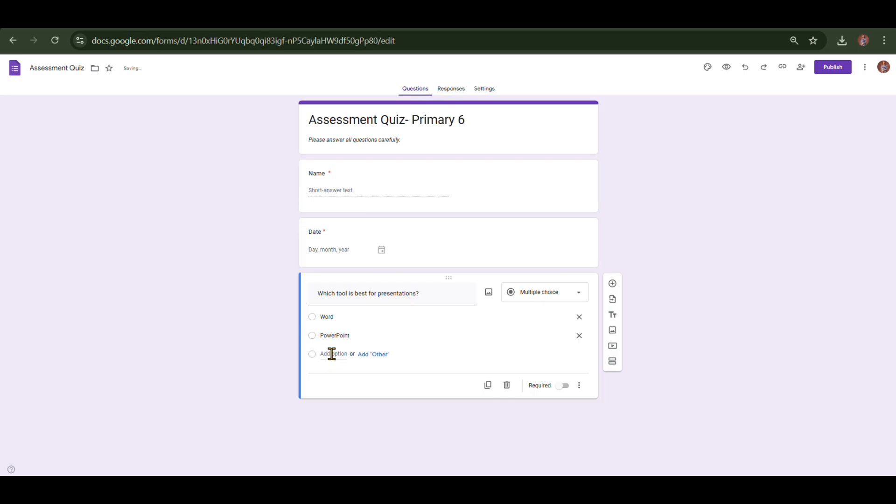
{"action": "left_click", "coordinate": [332, 353]}
{"action": "type", "text": "Ex"}
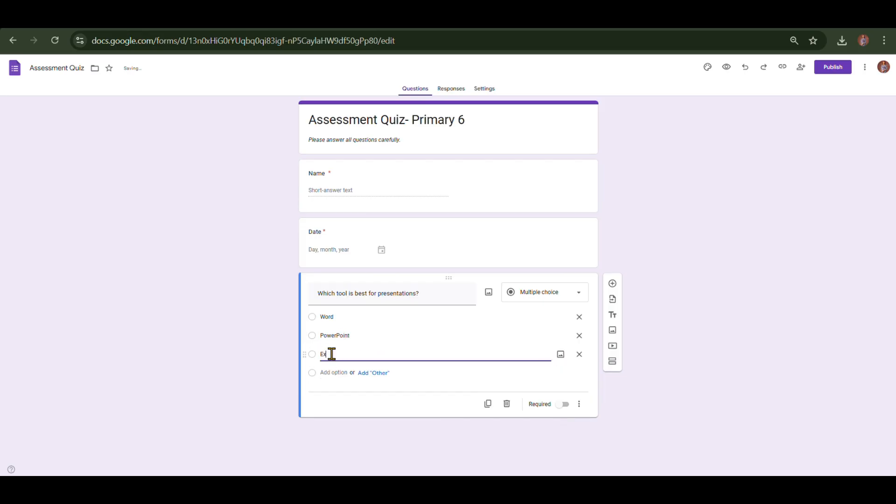
{"action": "type", "text": "cel"}
{"action": "left_click", "coordinate": [332, 372]}
{"action": "type", "text": "Pa"}
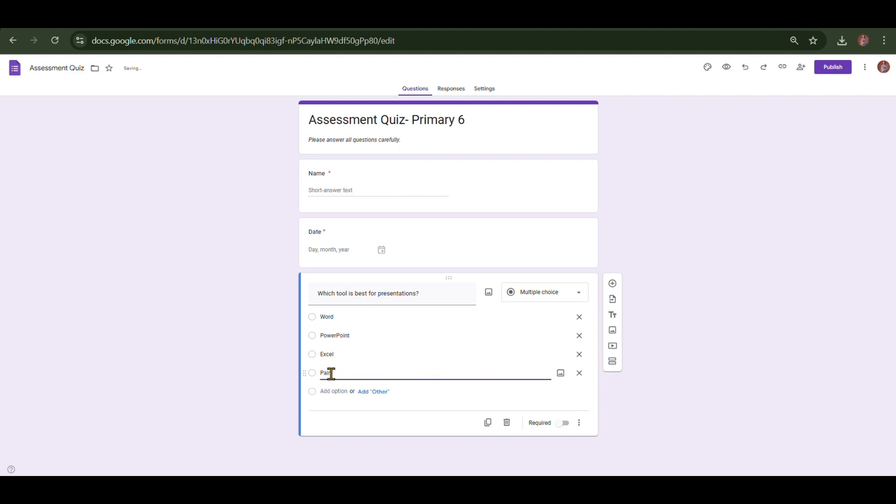
{"action": "type", "text": "int"}
Step: Duplicate the presentations question and make the original one required
{"action": "left_click", "coordinate": [487, 423]}
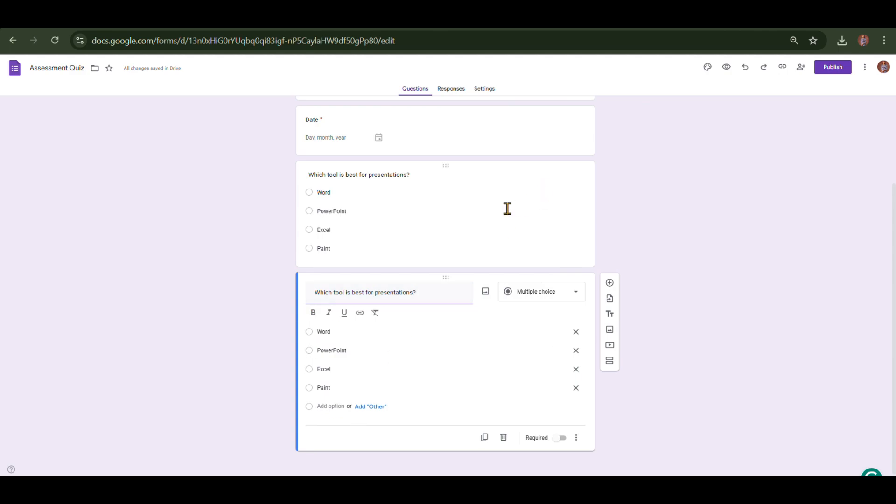
{"action": "left_click", "coordinate": [395, 201]}
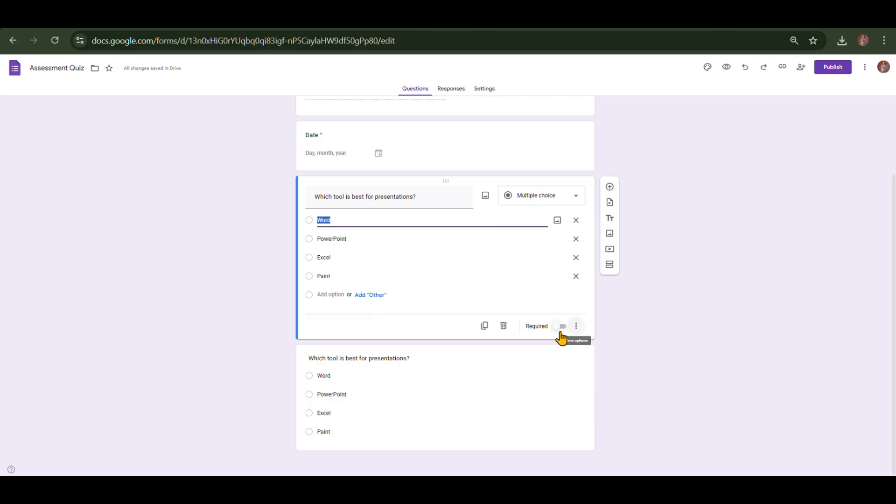
{"action": "left_click", "coordinate": [560, 327]}
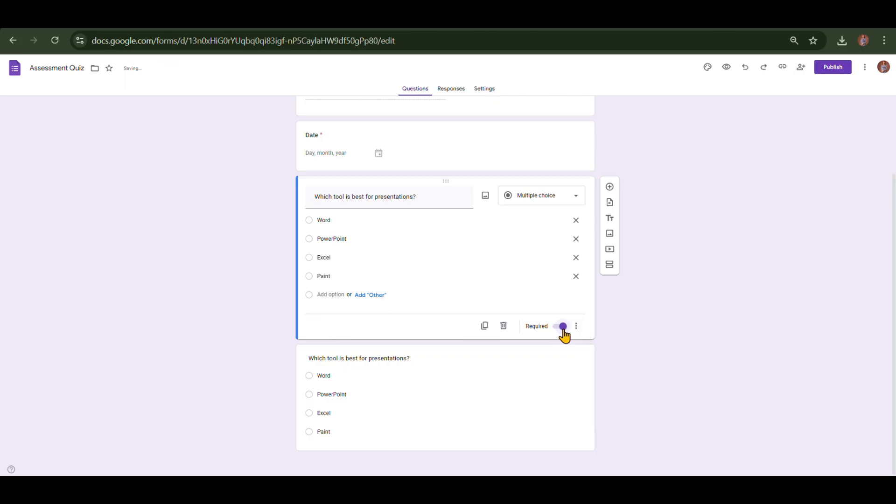
Step: Replace the duplicated question's title with "Google Forms can be used to collect data.", copied from the True/False example in ChatGPT
{"action": "left_click", "coordinate": [459, 373]}
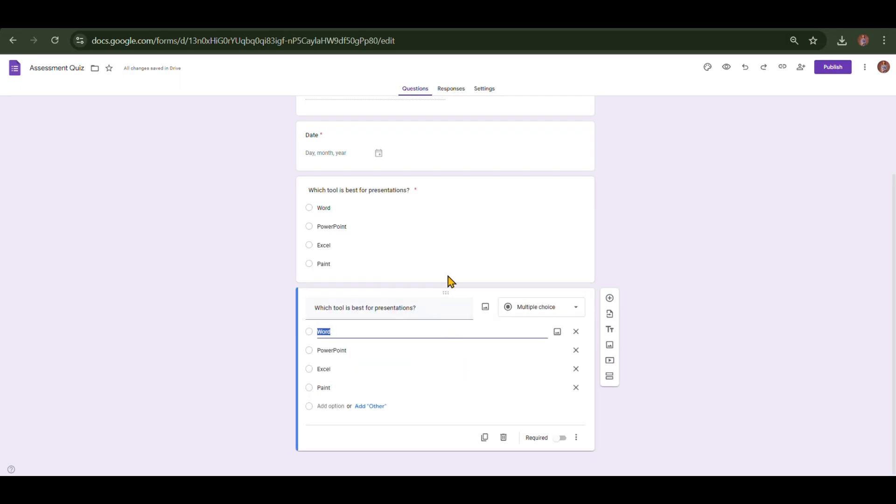
{"action": "left_click", "coordinate": [542, 19]}
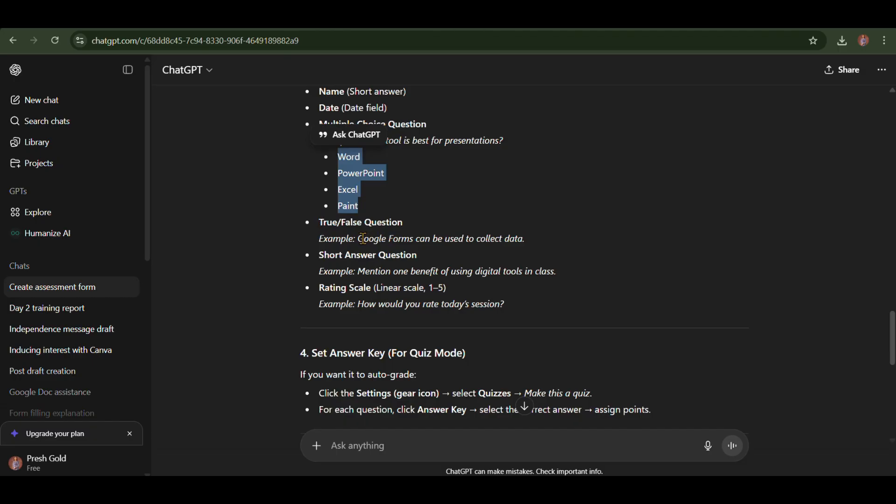
{"action": "left_click_drag", "start_coordinate": [360, 238], "coordinate": [540, 246]}
{"action": "key", "text": "ctrl+c"}
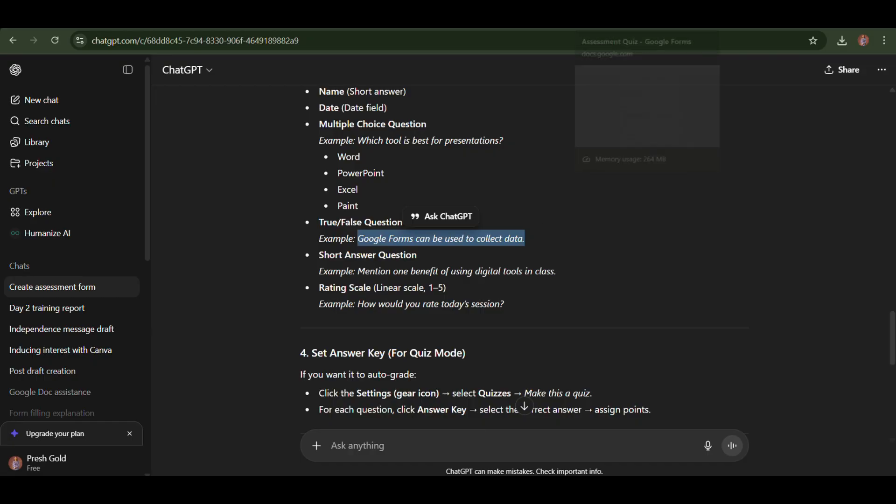
{"action": "left_click", "coordinate": [637, 20]}
{"action": "triple_click", "coordinate": [332, 301]}
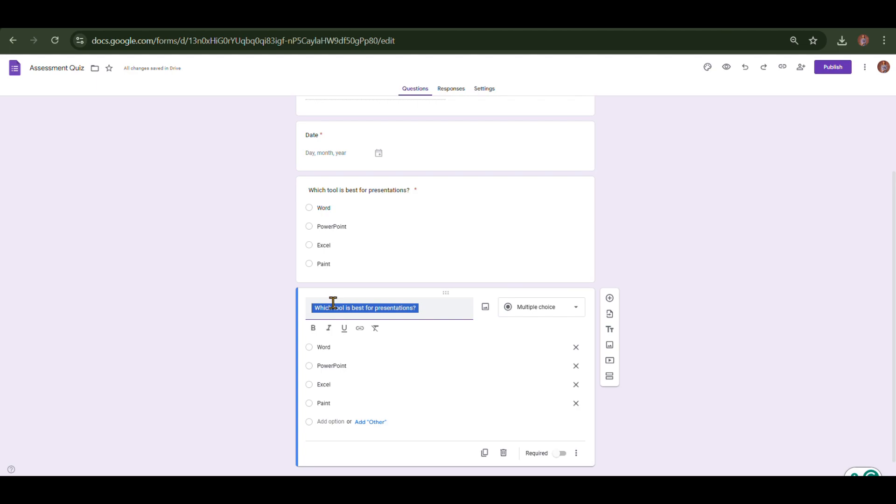
{"action": "key", "text": "ctrl+v"}
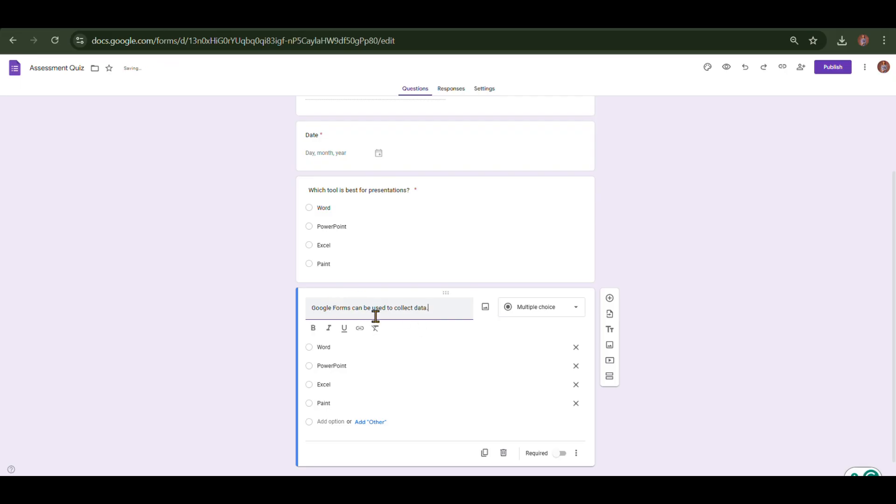
Step: Keep the collect-data question as Multiple choice, change the Word option to "True", remove PowerPoint, and change Excel to "False"
{"action": "left_click", "coordinate": [576, 311]}
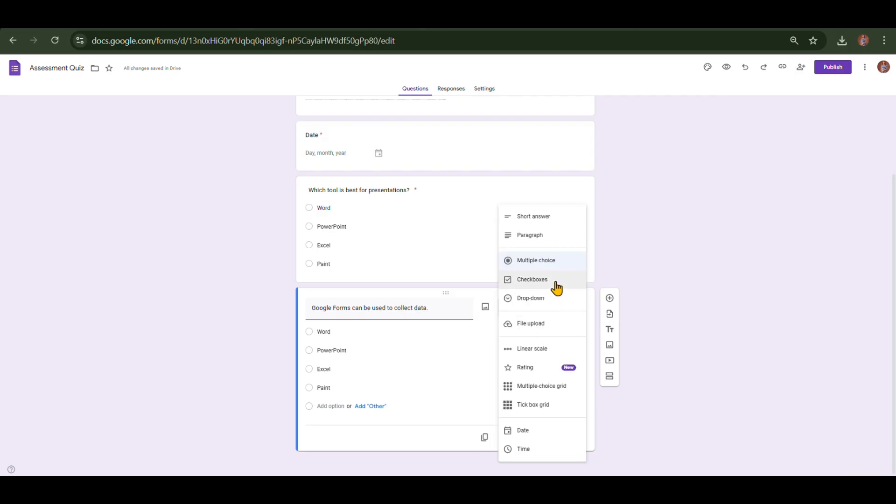
{"action": "left_click", "coordinate": [541, 266]}
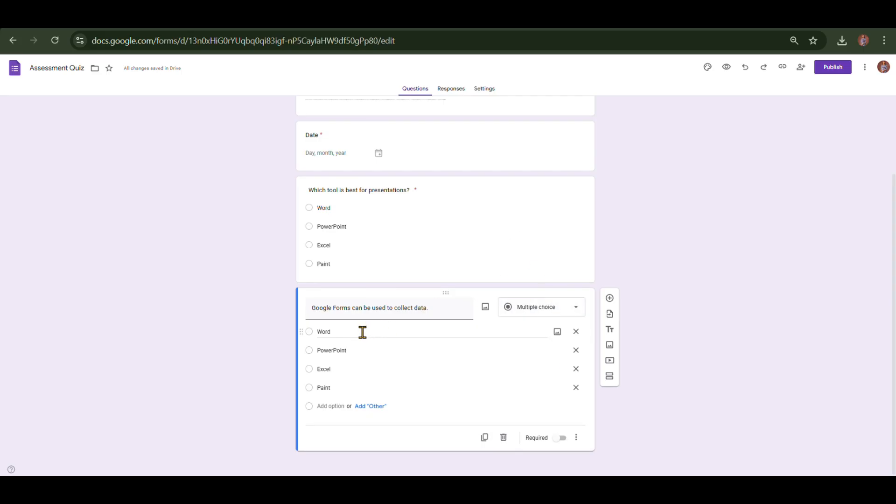
{"action": "left_click", "coordinate": [342, 330]}
{"action": "type", "text": "True"}
{"action": "left_click", "coordinate": [472, 351]}
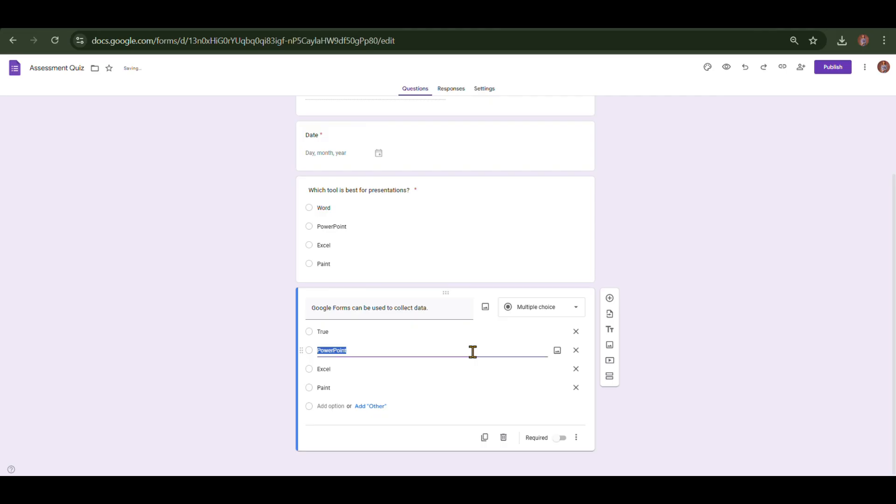
{"action": "left_click", "coordinate": [473, 352]}
{"action": "left_click", "coordinate": [577, 351]}
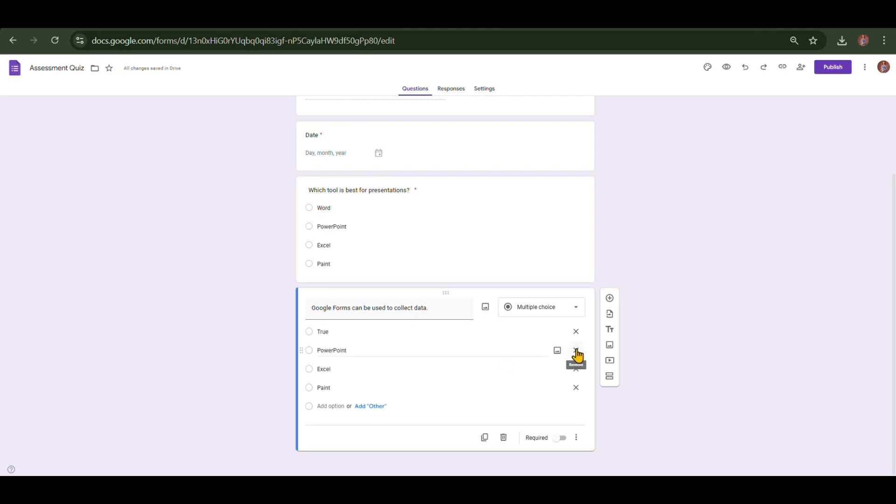
{"action": "left_click", "coordinate": [577, 354]}
{"action": "left_click", "coordinate": [515, 367]}
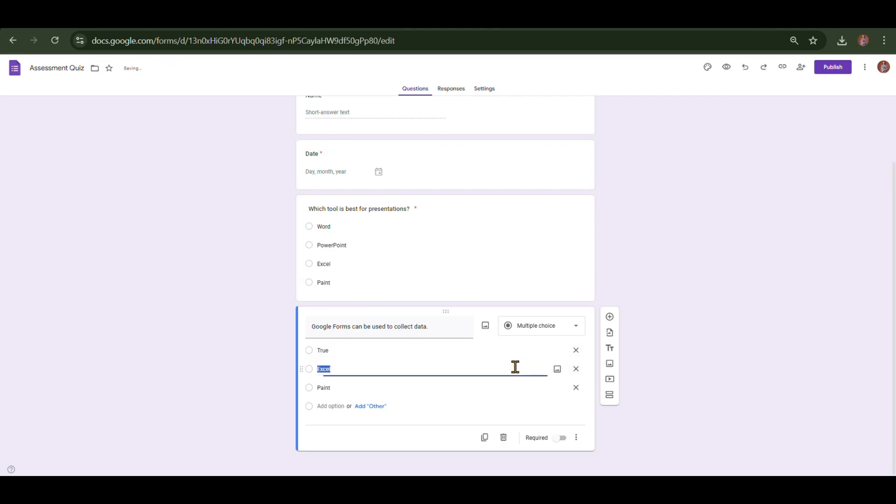
{"action": "type", "text": "False"}
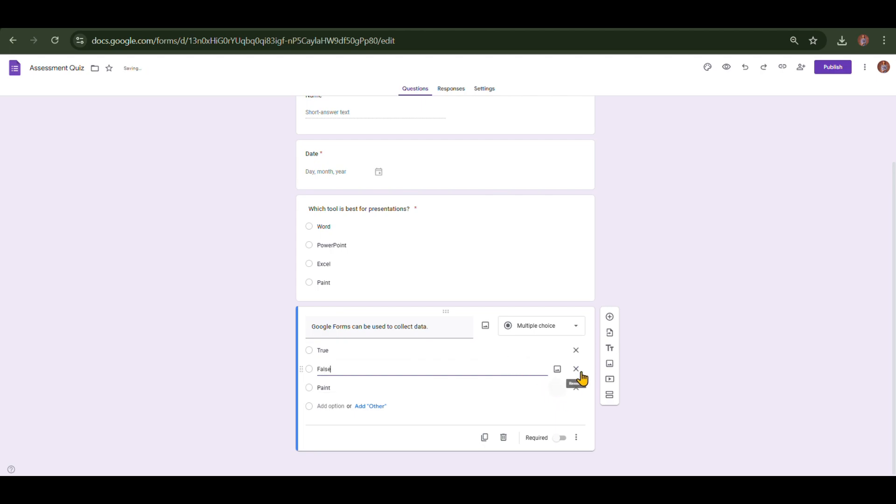
Step: Remove the "Paint" option from the collect-data question, and copy the example "Mention one benefit of using digital tools in class." from ChatGPT
{"action": "left_click", "coordinate": [577, 388]}
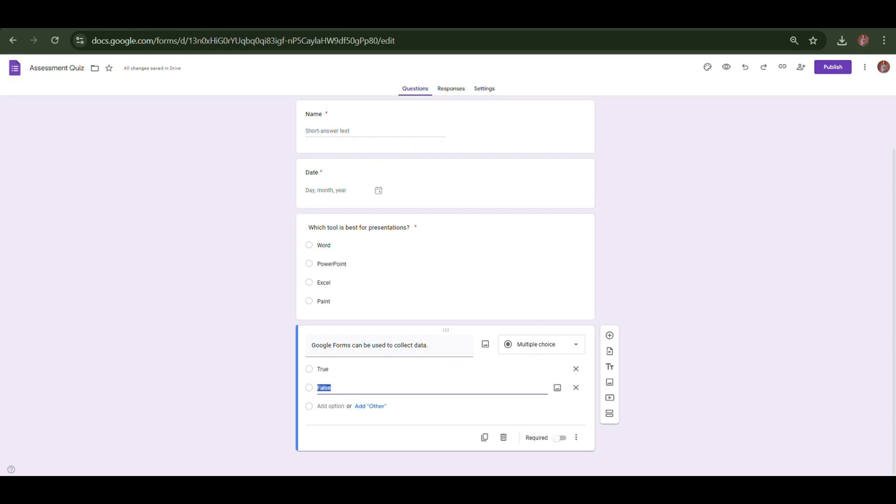
{"action": "left_click", "coordinate": [532, 29]}
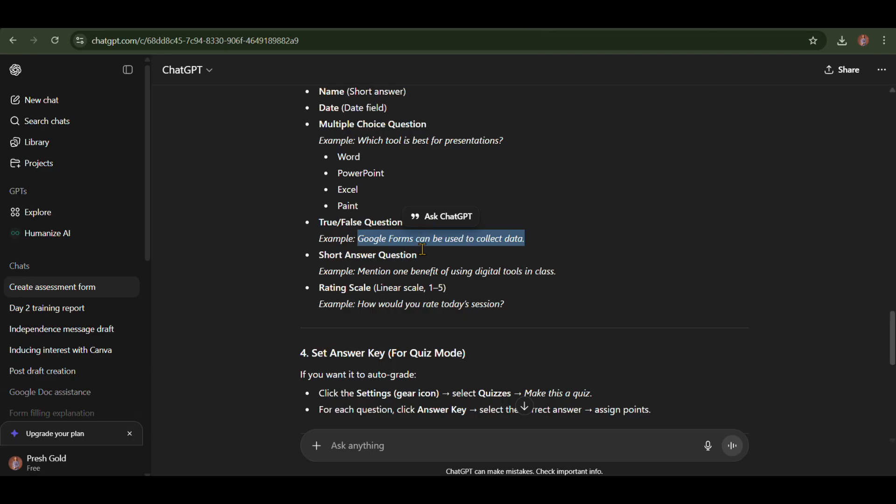
{"action": "left_click", "coordinate": [476, 254]}
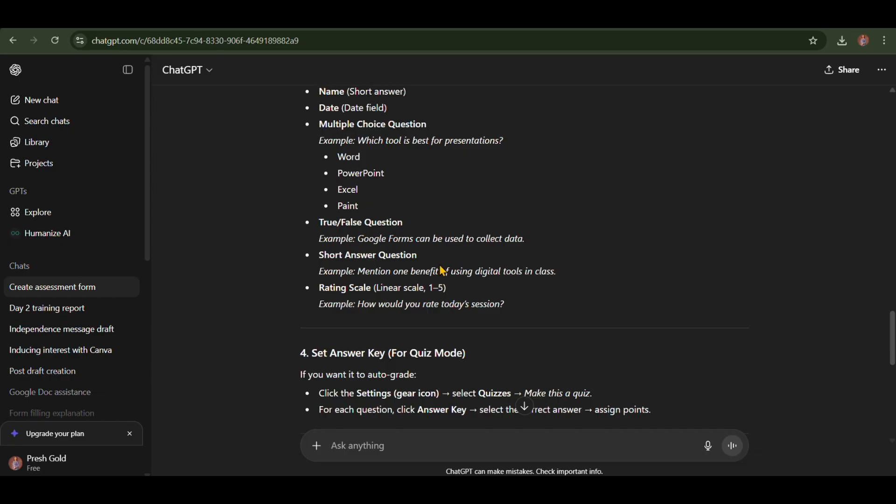
{"action": "left_click_drag", "start_coordinate": [354, 271], "coordinate": [615, 274]}
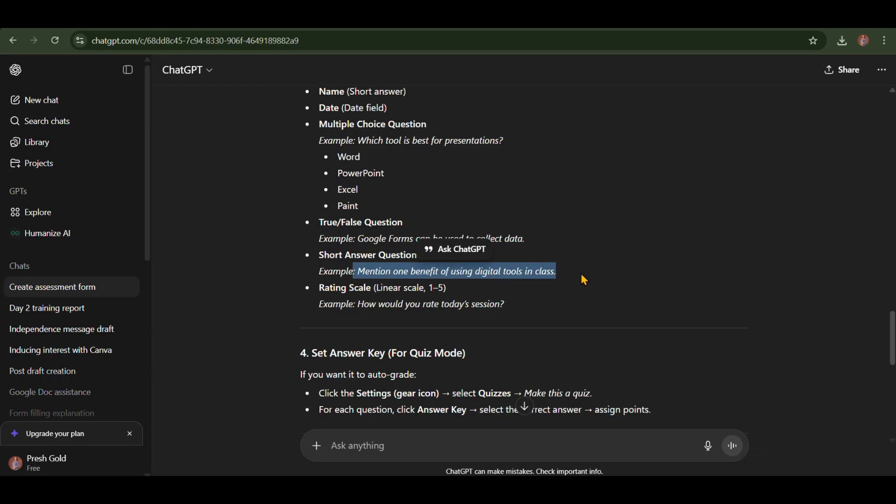
{"action": "left_click", "coordinate": [359, 274]}
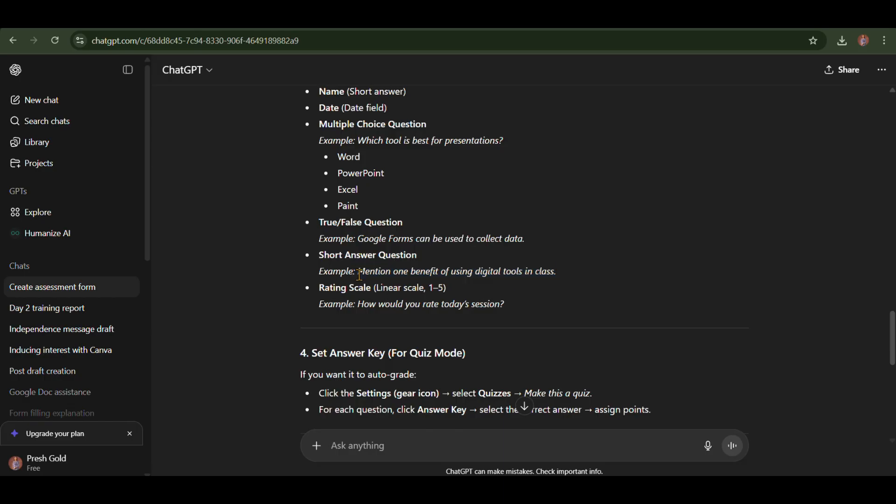
{"action": "left_click_drag", "start_coordinate": [359, 274], "coordinate": [559, 279]}
{"action": "key", "text": "ctrl+c"}
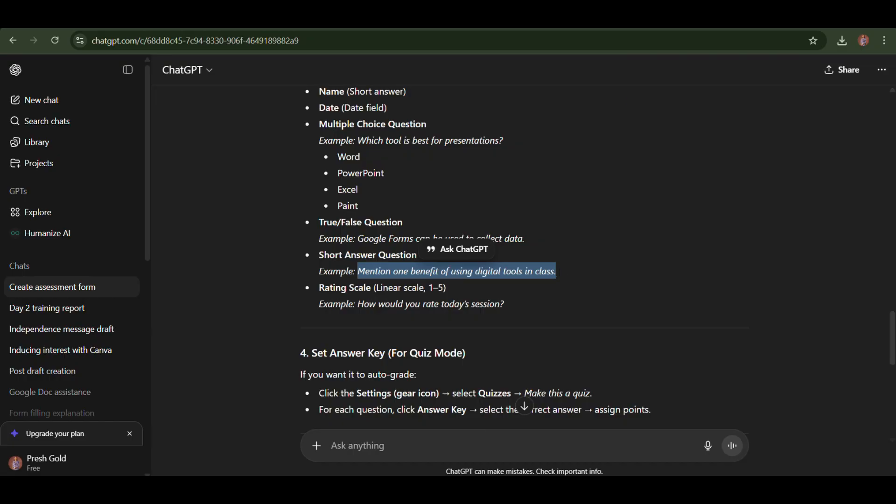
Step: In the form, make the collect-data question required and add a question titled "Mention one benefit of using digital tools in class."
{"action": "left_click", "coordinate": [632, 24]}
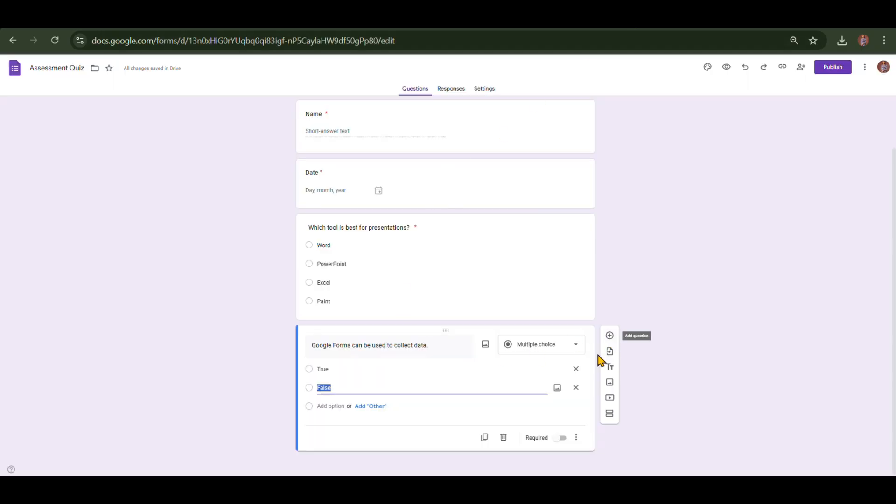
{"action": "left_click", "coordinate": [560, 438]}
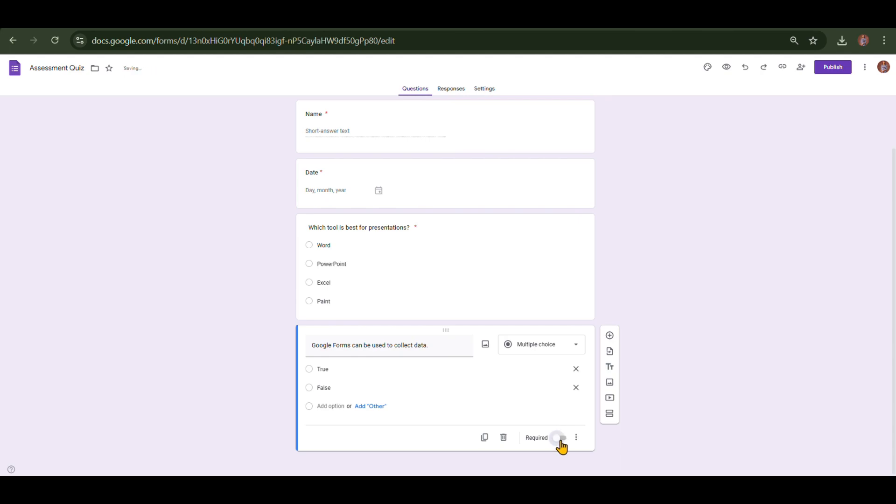
{"action": "left_click", "coordinate": [609, 336]}
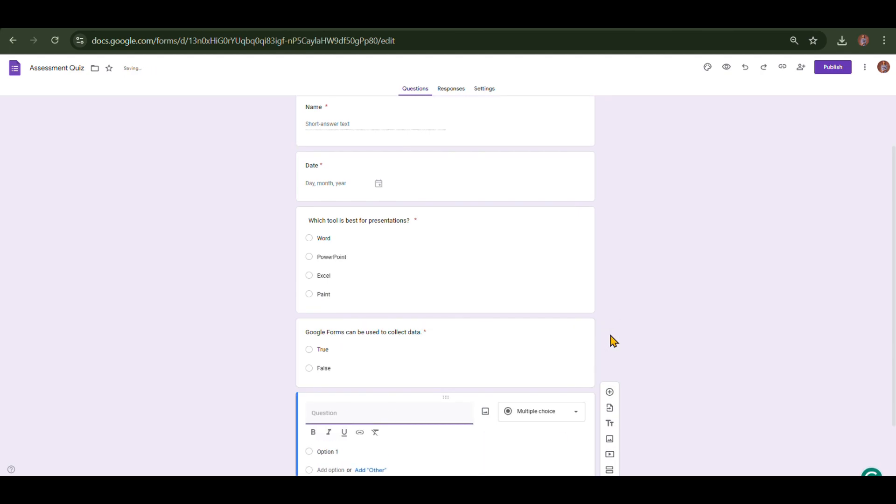
{"action": "key", "text": "ctrl+v"}
{"action": "scroll", "coordinate": [611, 341], "scroll_direction": "down", "scroll_amount": 1}
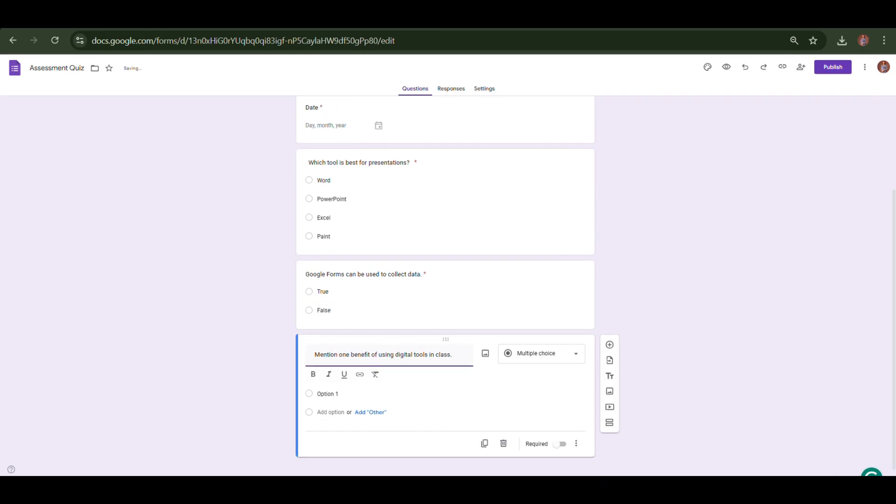
Step: Change the digital tools benefit question to Short answer and make it required
{"action": "left_click", "coordinate": [574, 359]}
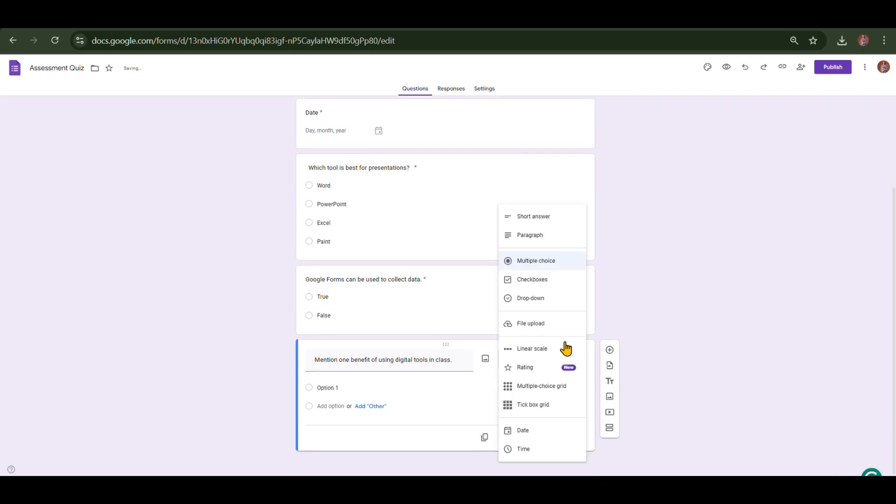
{"action": "left_click", "coordinate": [534, 223]}
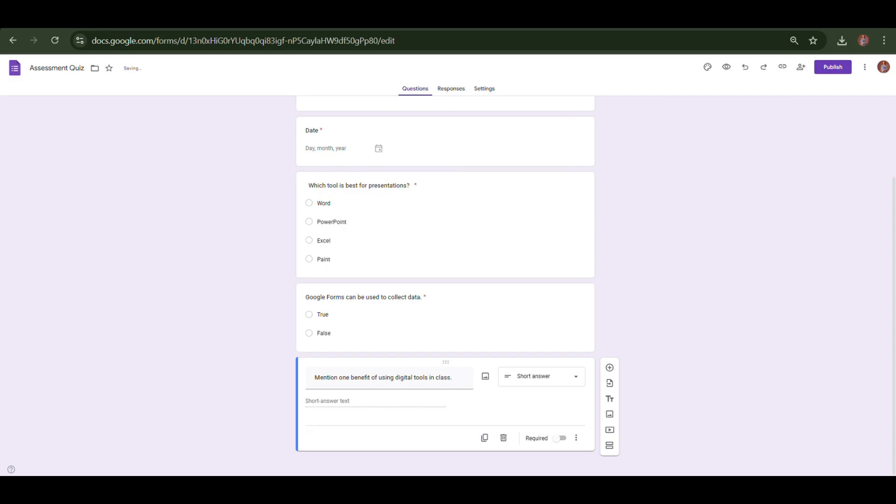
{"action": "left_click", "coordinate": [566, 444]}
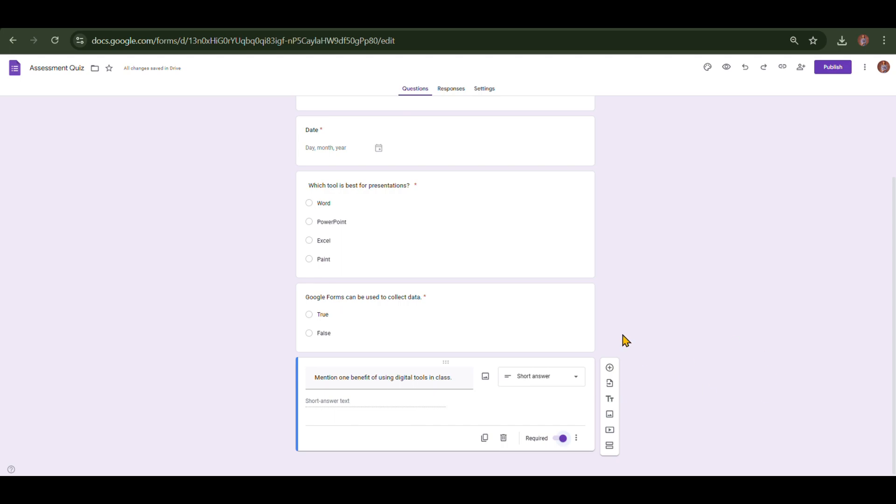
Step: Add a new question titled "How would you rate today's session?", copied from the Rating Scale example in ChatGPT
{"action": "left_click", "coordinate": [609, 368]}
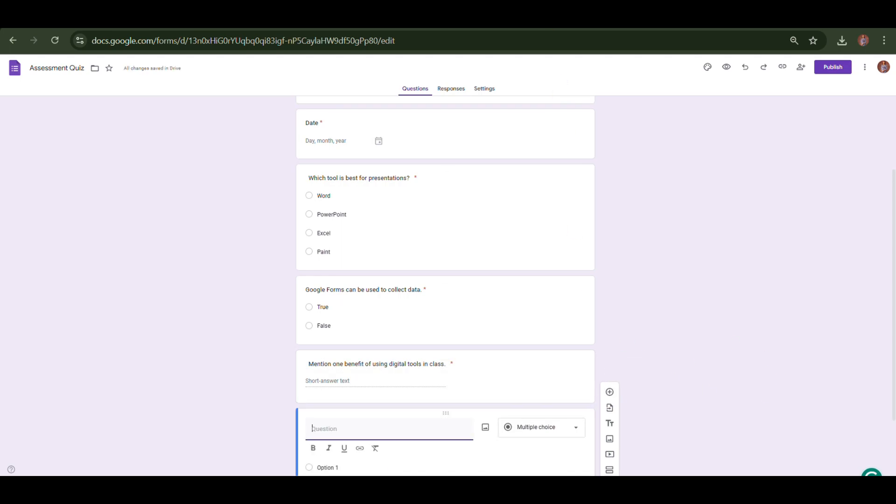
{"action": "left_click", "coordinate": [543, 21]}
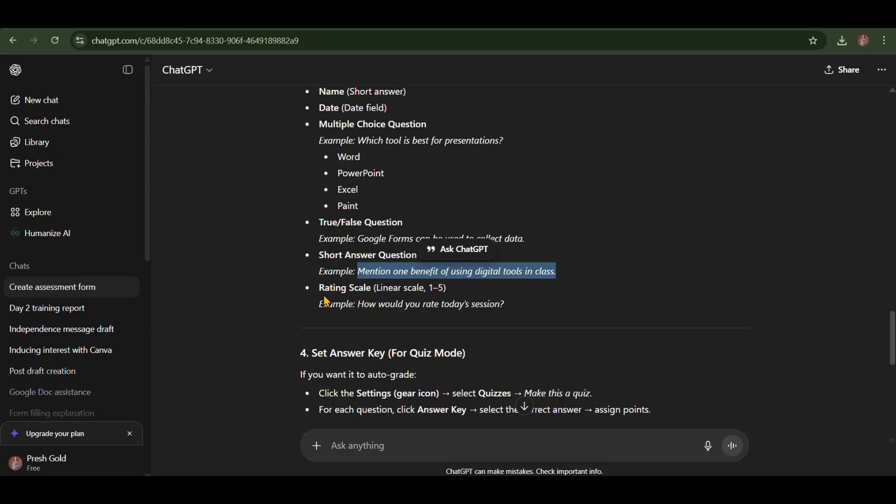
{"action": "left_click_drag", "start_coordinate": [359, 303], "coordinate": [512, 312]}
{"action": "key", "text": "ctrl+c"}
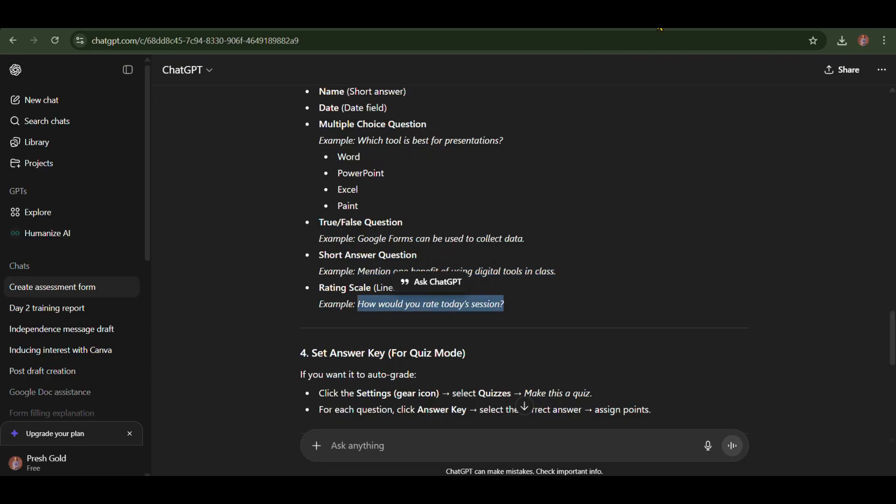
{"action": "left_click", "coordinate": [574, 16]}
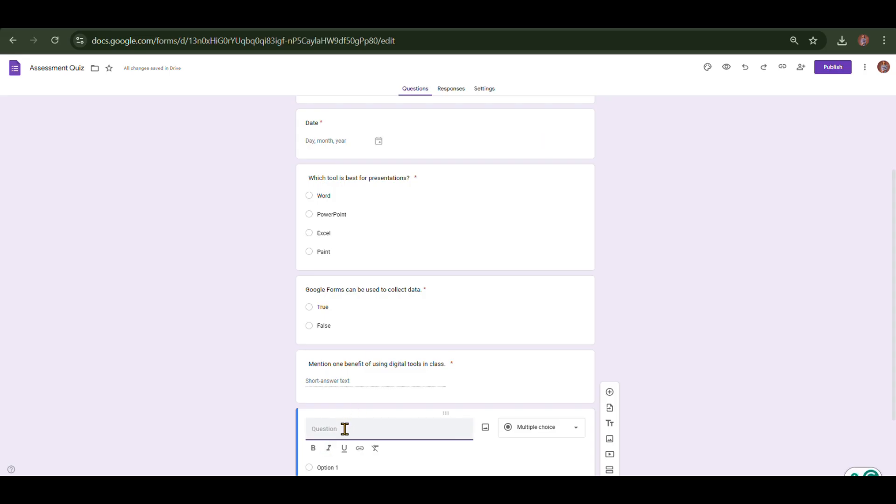
{"action": "key", "text": "ctrl+v"}
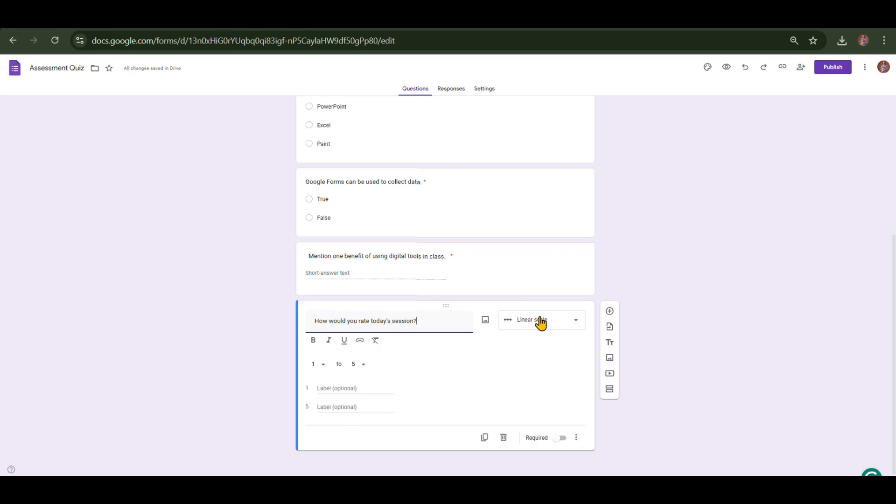
Step: Change the session question's type from Linear scale to Rating
{"action": "left_click", "coordinate": [572, 331]}
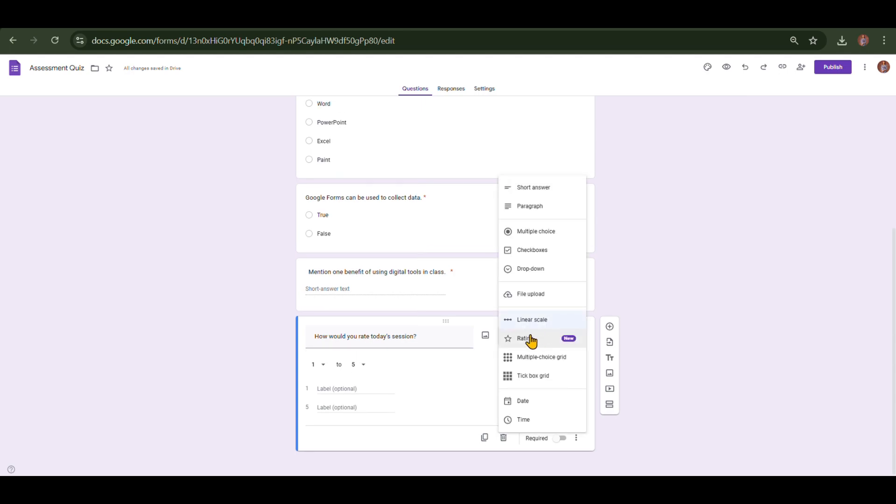
{"action": "left_click", "coordinate": [531, 340]}
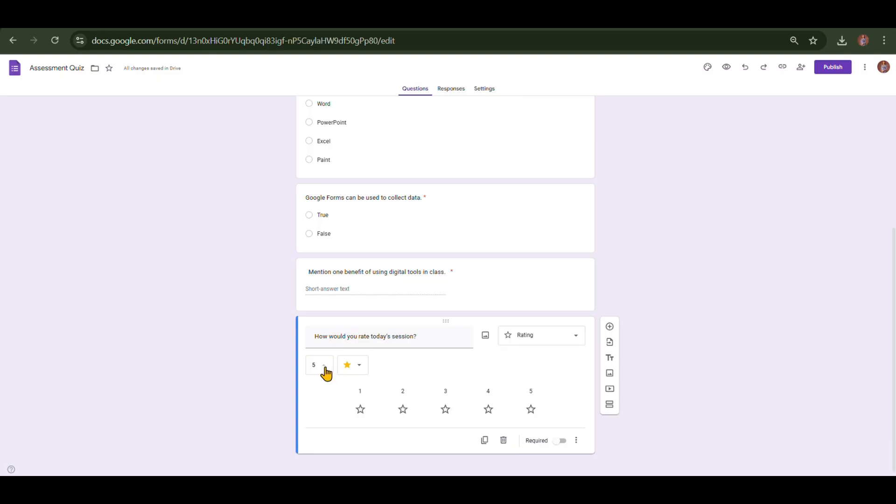
Step: Try the heart and thumbs-up icons for the session rating, and switch back to stars
{"action": "left_click", "coordinate": [322, 366]}
{"action": "left_click", "coordinate": [355, 368]}
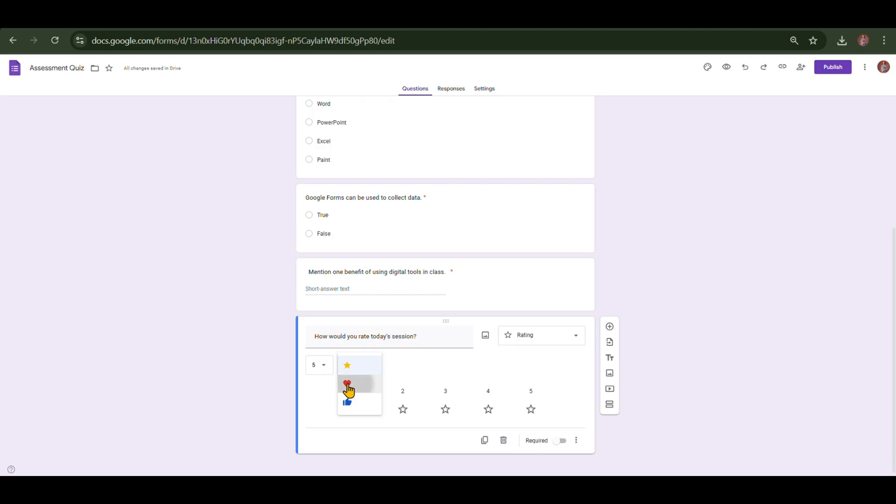
{"action": "left_click", "coordinate": [349, 384]}
{"action": "left_click", "coordinate": [355, 369]}
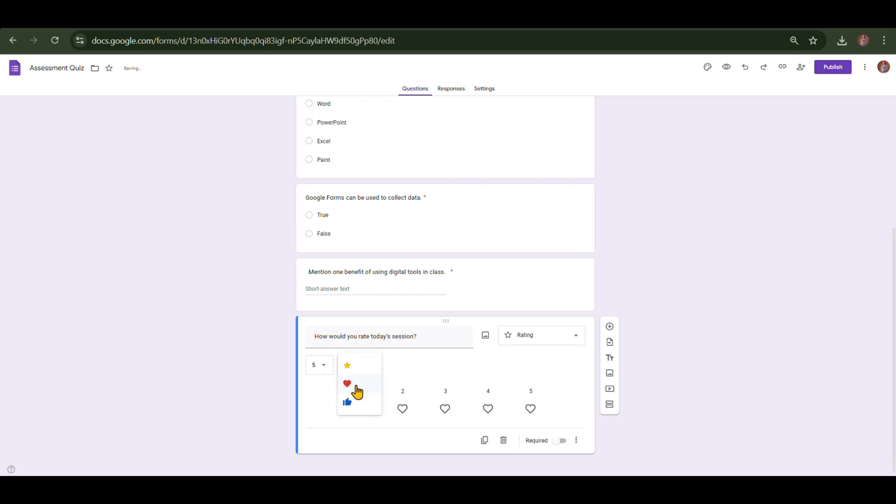
{"action": "left_click", "coordinate": [345, 405]}
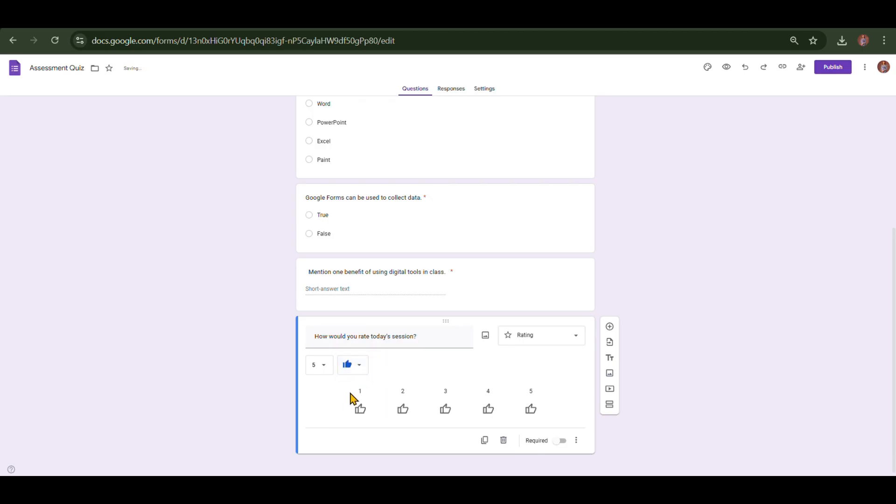
{"action": "left_click", "coordinate": [357, 370]}
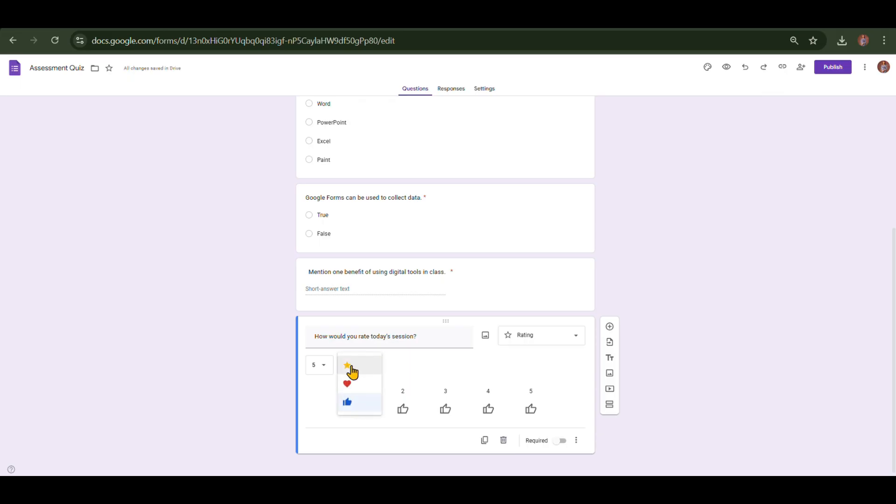
{"action": "left_click", "coordinate": [352, 371]}
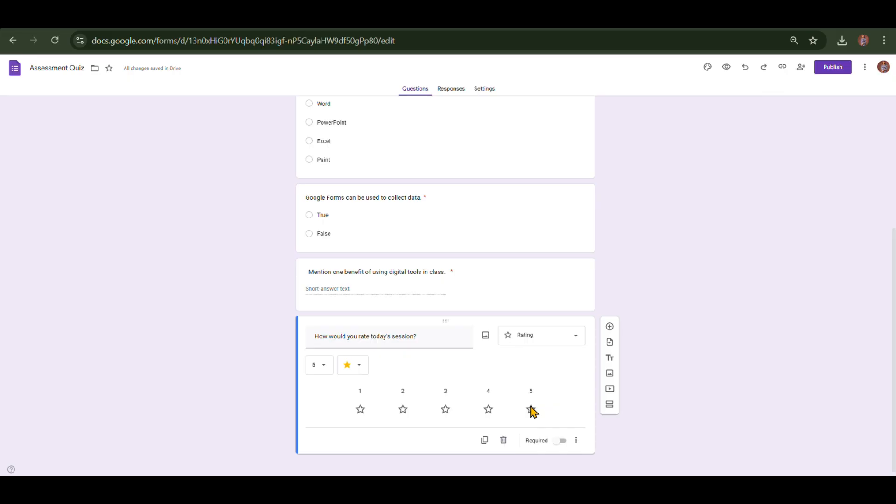
{"action": "left_click", "coordinate": [574, 344]}
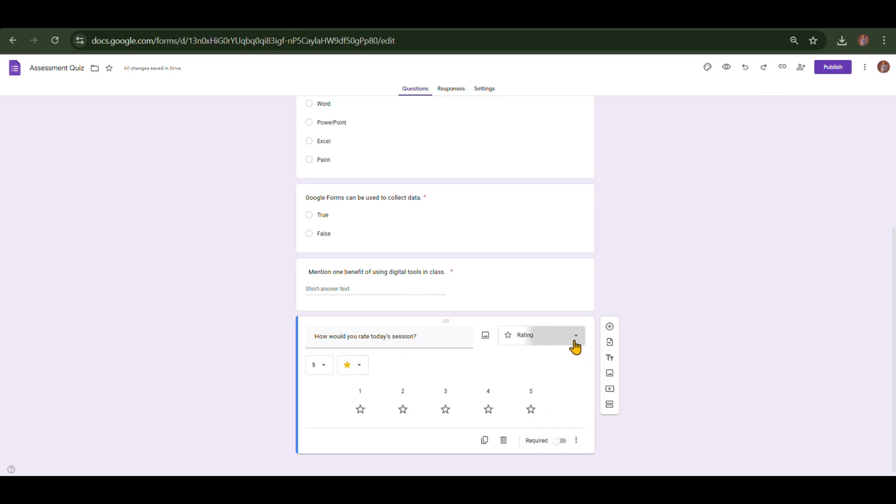
{"action": "left_click", "coordinate": [426, 374]}
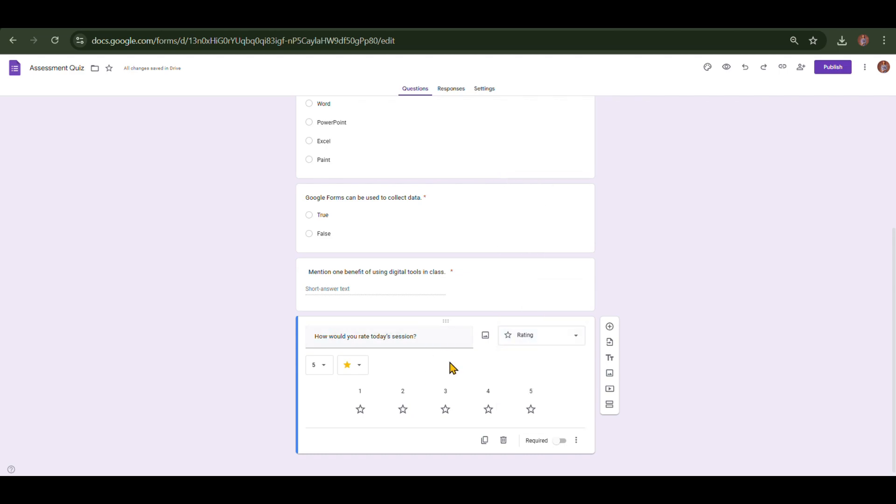
Step: Duplicate the session rating question and retitle the copy "How would you rate today's practical?"
{"action": "left_click", "coordinate": [483, 442]}
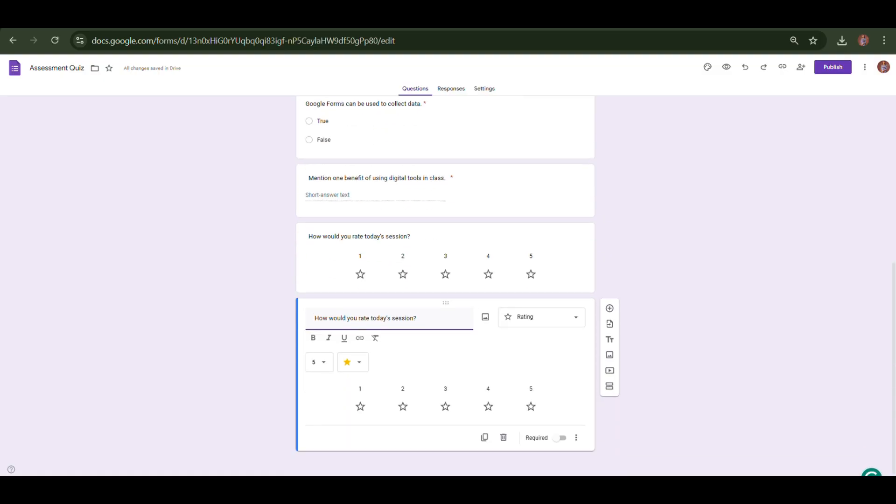
{"action": "double_click", "coordinate": [393, 322]}
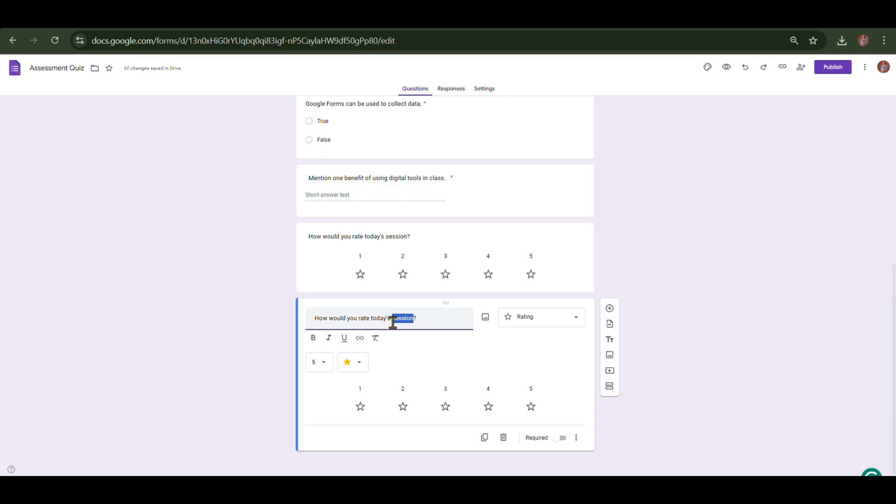
{"action": "type", "text": "c"}
{"action": "type", "text": "mpact"}
{"action": "type", "text": "ical"}
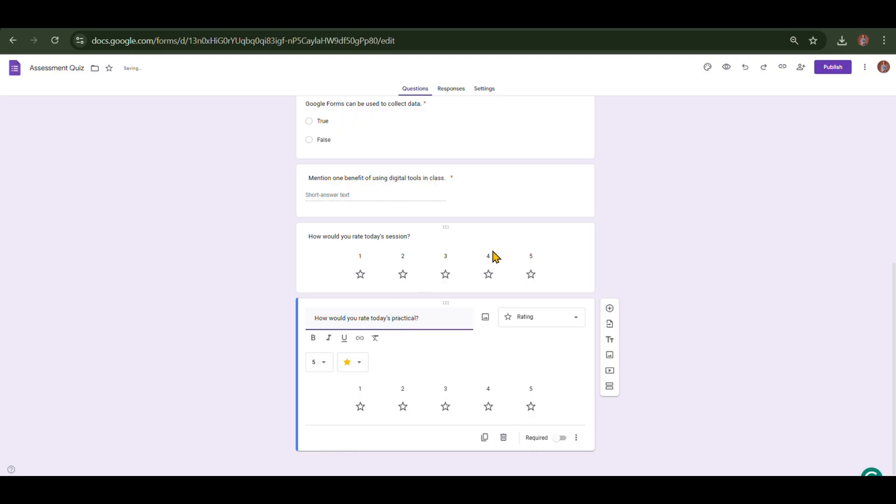
Step: Make the original session rating question required
{"action": "left_click", "coordinate": [557, 244]}
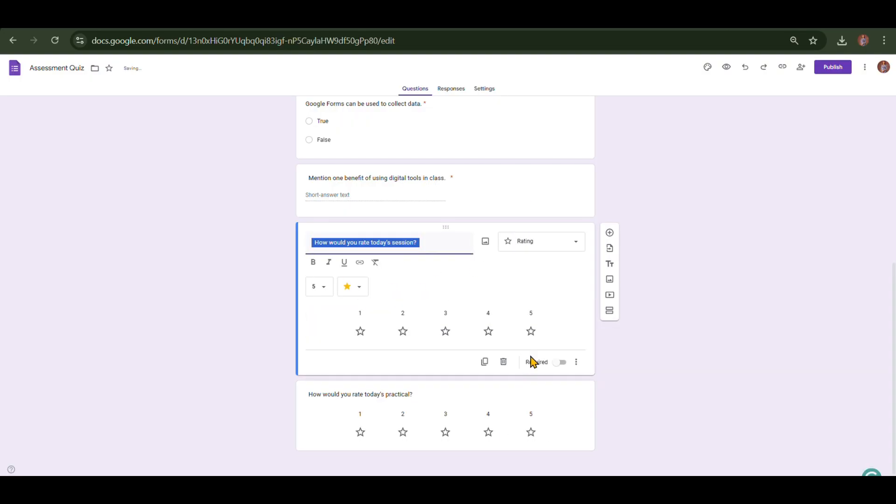
{"action": "left_click", "coordinate": [560, 362]}
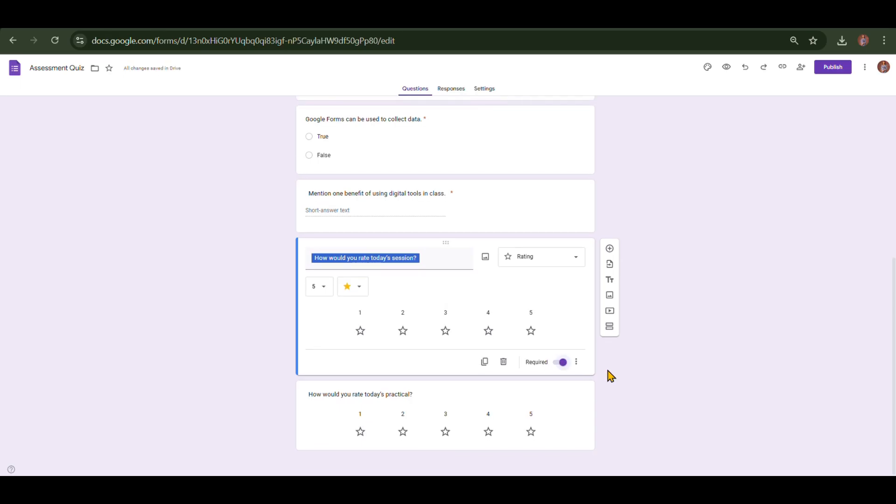
Step: Change the type of the practical rating question to Linear scale
{"action": "left_click", "coordinate": [554, 399]}
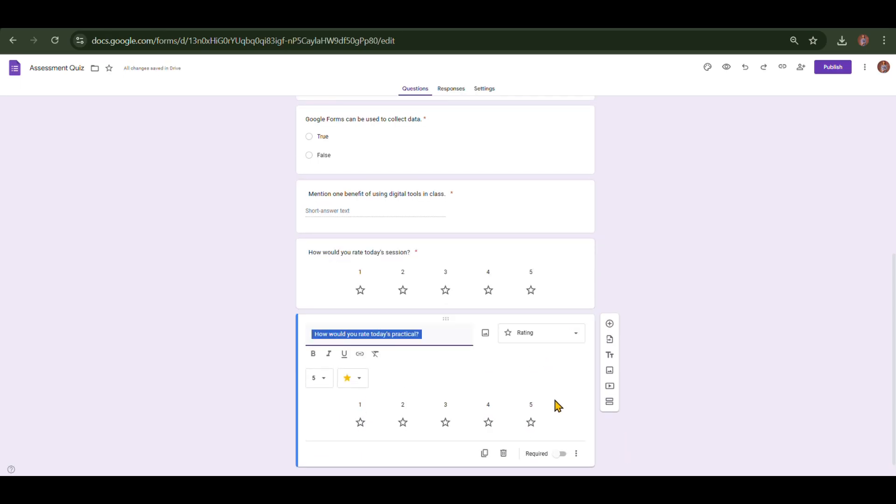
{"action": "left_click", "coordinate": [575, 335]}
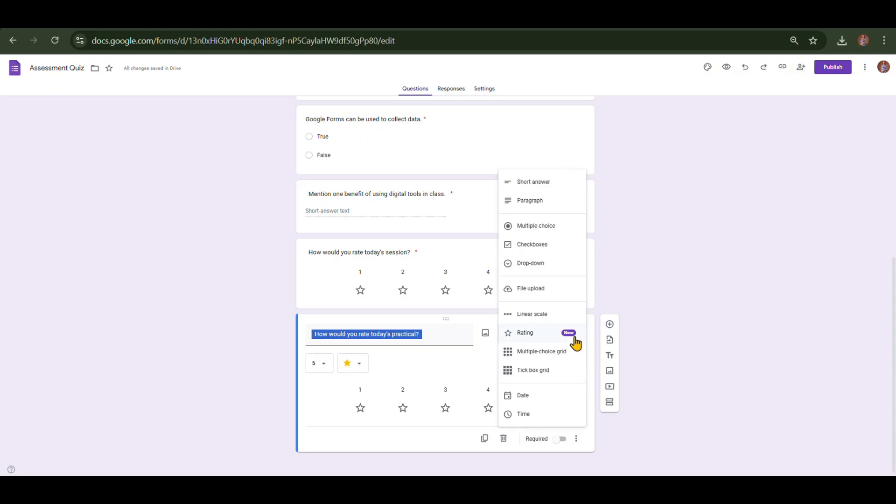
{"action": "left_click", "coordinate": [549, 316]}
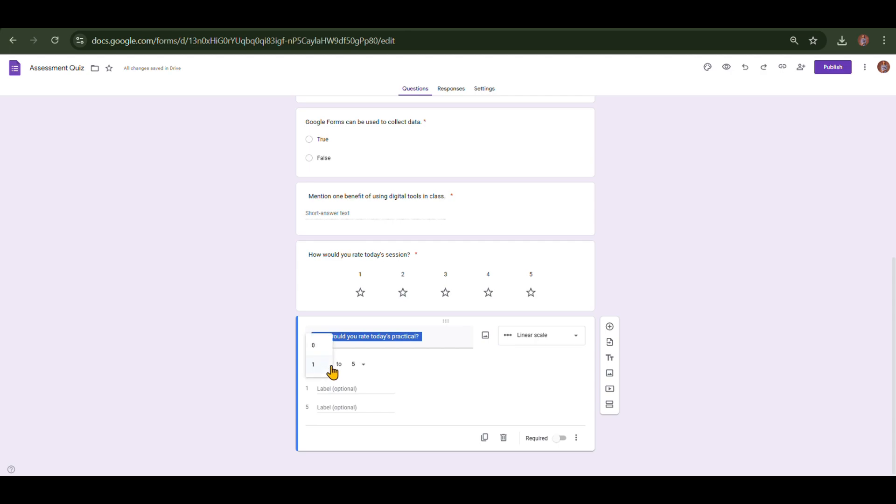
Step: Label the ends of the practical rating scale Low for 1 and High for 5, and make the question required
{"action": "left_click", "coordinate": [342, 387]}
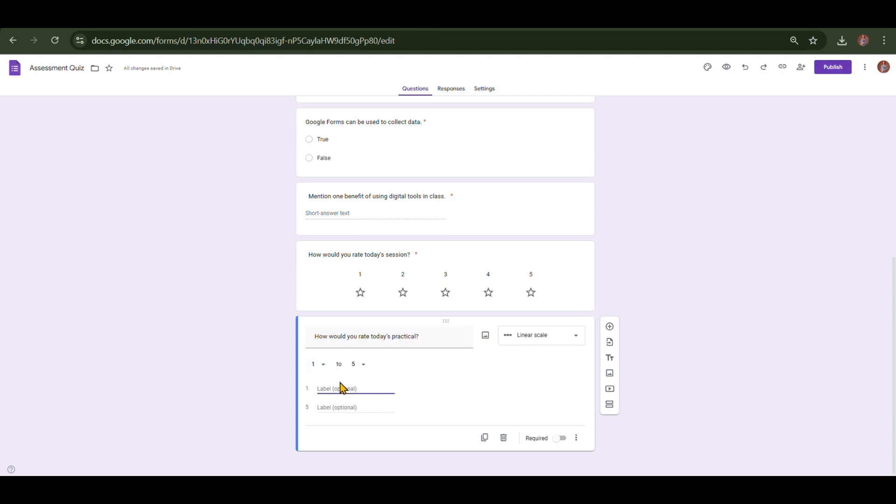
{"action": "type", "text": "Low"}
{"action": "left_click", "coordinate": [342, 407]}
{"action": "double_click", "coordinate": [341, 388]}
{"action": "type", "text": "L"}
{"action": "left_click", "coordinate": [338, 407]}
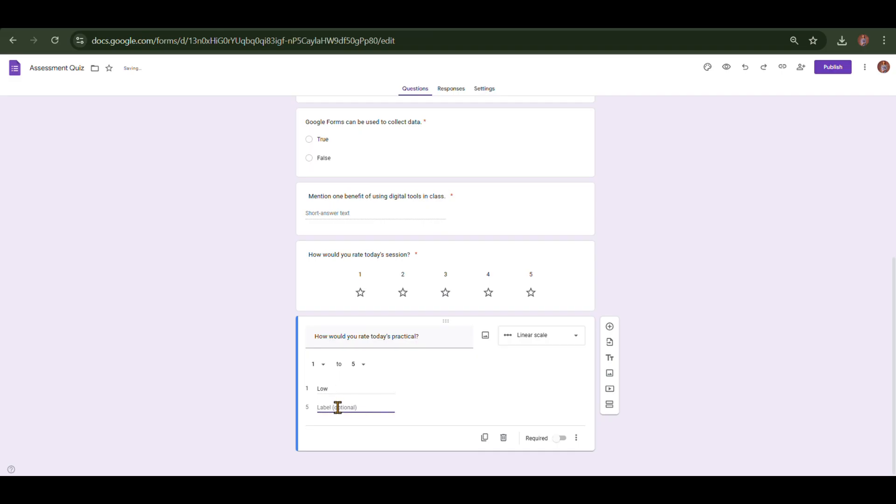
{"action": "type", "text": "High"}
{"action": "left_click", "coordinate": [562, 444]}
{"action": "left_click", "coordinate": [562, 441]}
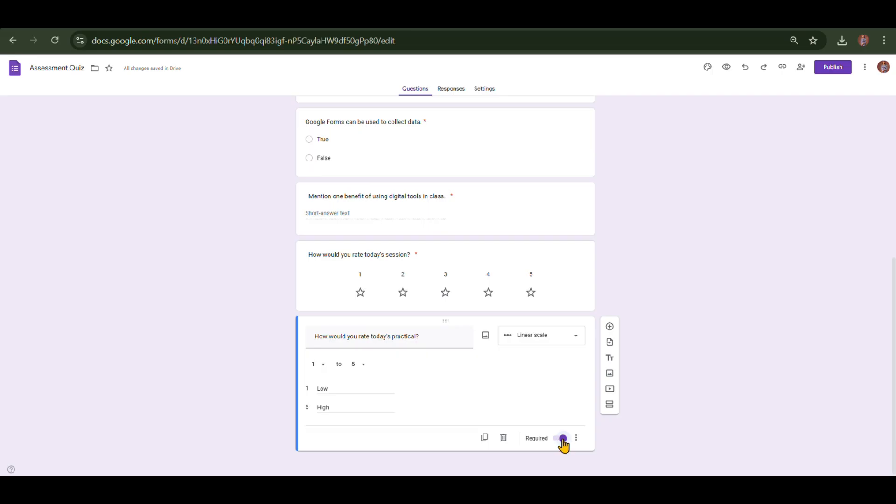
Step: Review the whole form, from the title and Name question down to the practical rating question
{"action": "scroll", "coordinate": [561, 444], "scroll_direction": "up", "scroll_amount": 5}
{"action": "scroll", "coordinate": [445, 280], "scroll_direction": "up", "scroll_amount": 1}
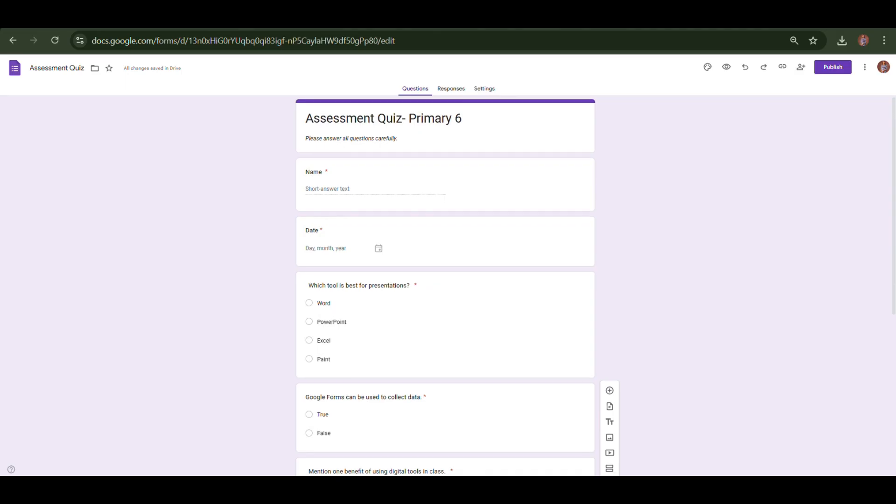
{"action": "scroll", "coordinate": [446, 280], "scroll_direction": "down", "scroll_amount": 1}
{"action": "scroll", "coordinate": [446, 280], "scroll_direction": "up", "scroll_amount": 1}
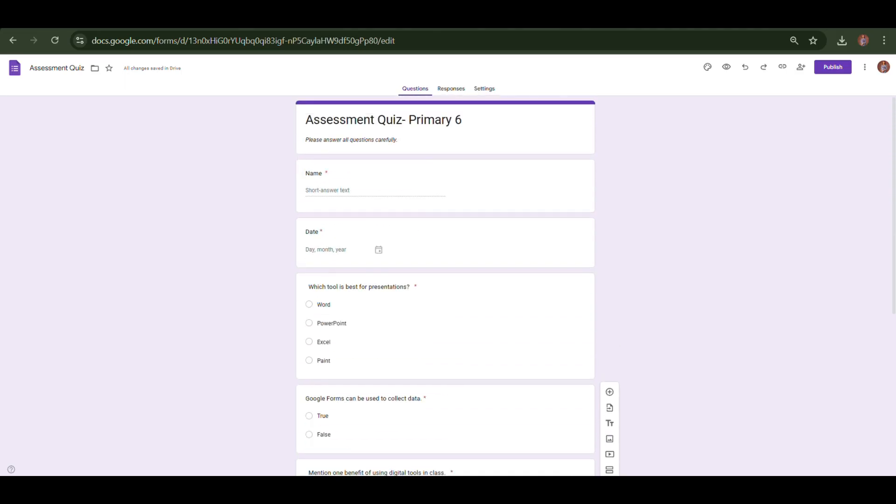
{"action": "scroll", "coordinate": [446, 280], "scroll_direction": "down", "scroll_amount": 1}
{"action": "scroll", "coordinate": [446, 280], "scroll_direction": "down", "scroll_amount": 3}
{"action": "scroll", "coordinate": [446, 280], "scroll_direction": "up", "scroll_amount": 3}
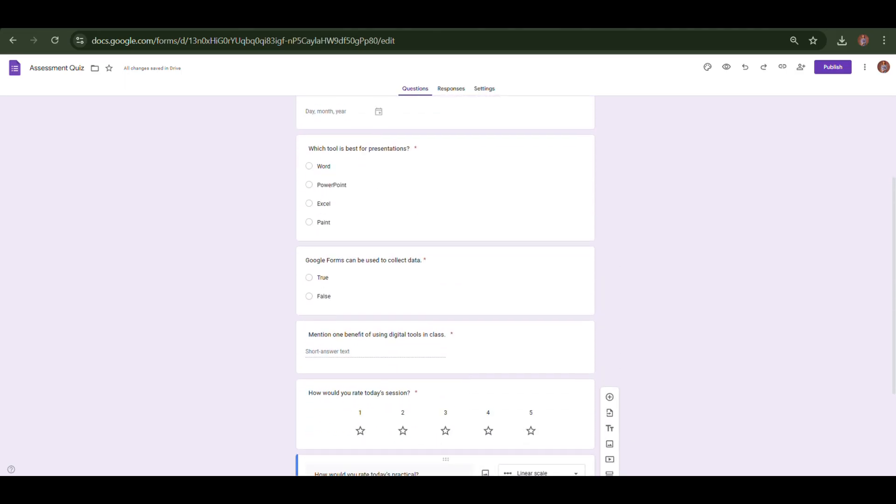
{"action": "scroll", "coordinate": [446, 280], "scroll_direction": "down", "scroll_amount": 4}
{"action": "scroll", "coordinate": [445, 280], "scroll_direction": "down", "scroll_amount": 2}
{"action": "scroll", "coordinate": [446, 280], "scroll_direction": "up", "scroll_amount": 4}
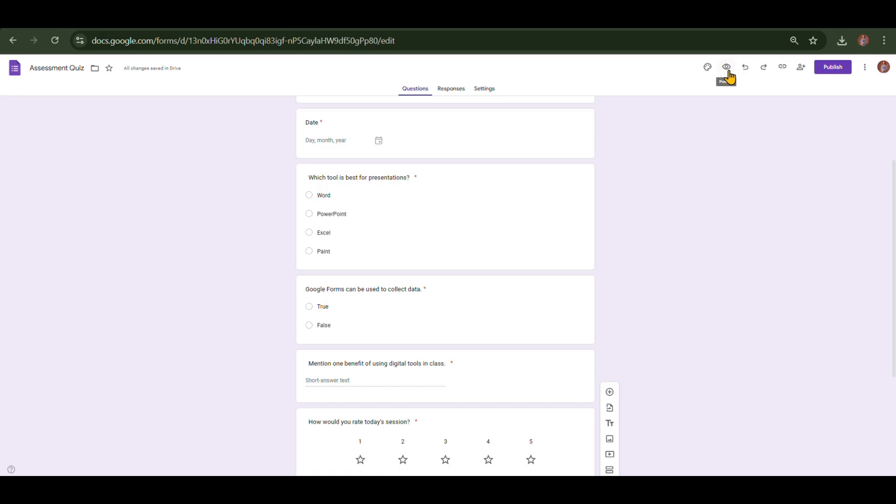
{"action": "scroll", "coordinate": [681, 210], "scroll_direction": "up", "scroll_amount": 3}
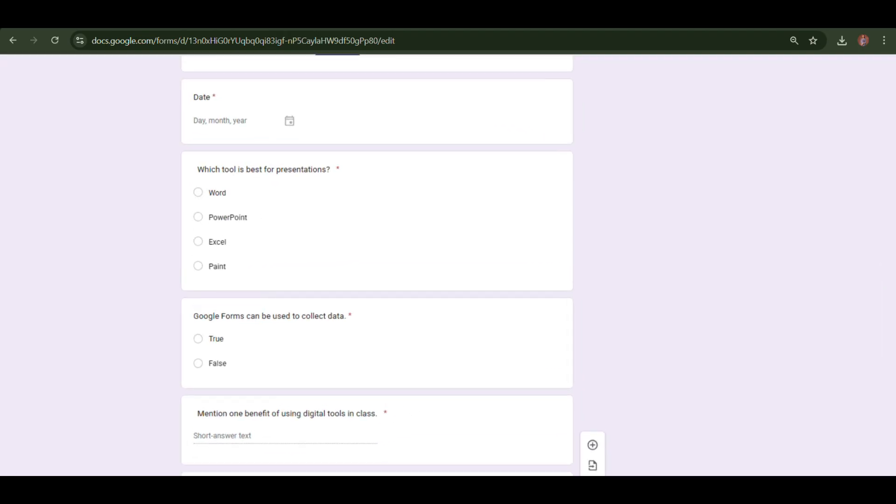
{"action": "scroll", "coordinate": [448, 280], "scroll_direction": "up", "scroll_amount": 2}
{"action": "scroll", "coordinate": [448, 265], "scroll_direction": "up", "scroll_amount": 1}
{"action": "scroll", "coordinate": [448, 265], "scroll_direction": "right", "scroll_amount": 2}
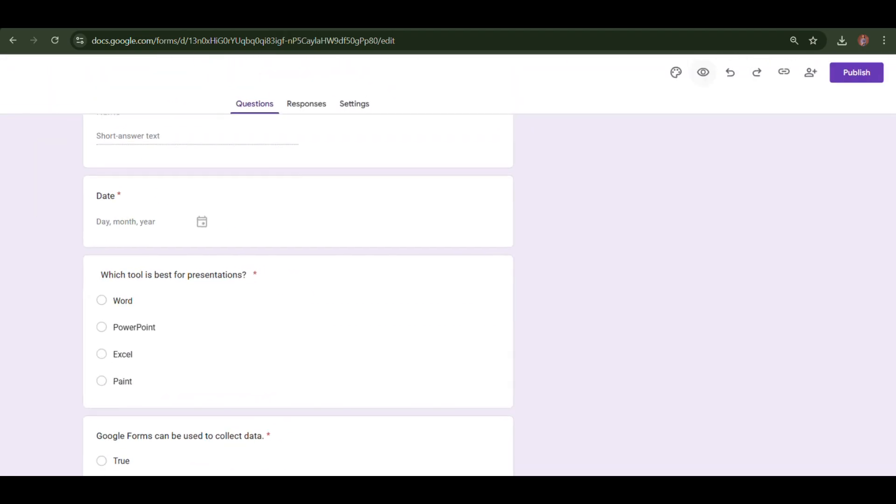
Step: Open the form preview, and fill in a sample respondent name and the date 01/10/2025
{"action": "left_click", "coordinate": [693, 71]}
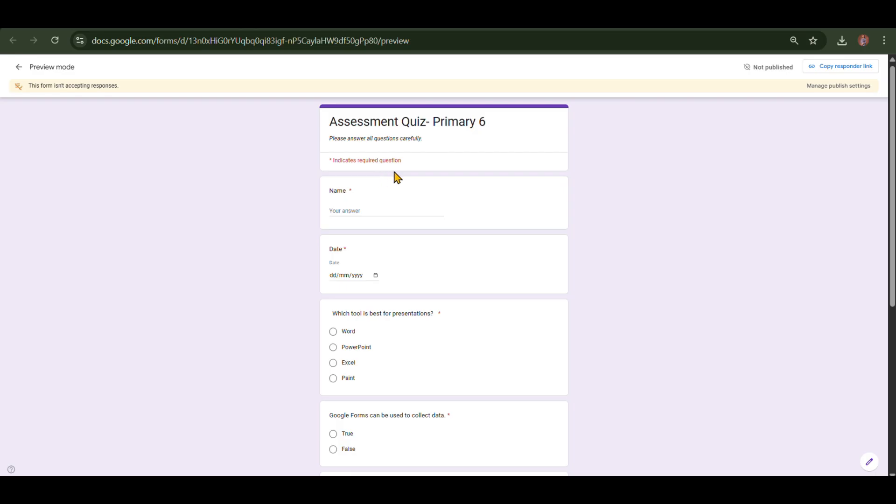
{"action": "left_click", "coordinate": [366, 213]}
{"action": "type", "text": "Precious"}
{"action": "left_click", "coordinate": [333, 277]}
{"action": "type", "text": "01/10/2025"}
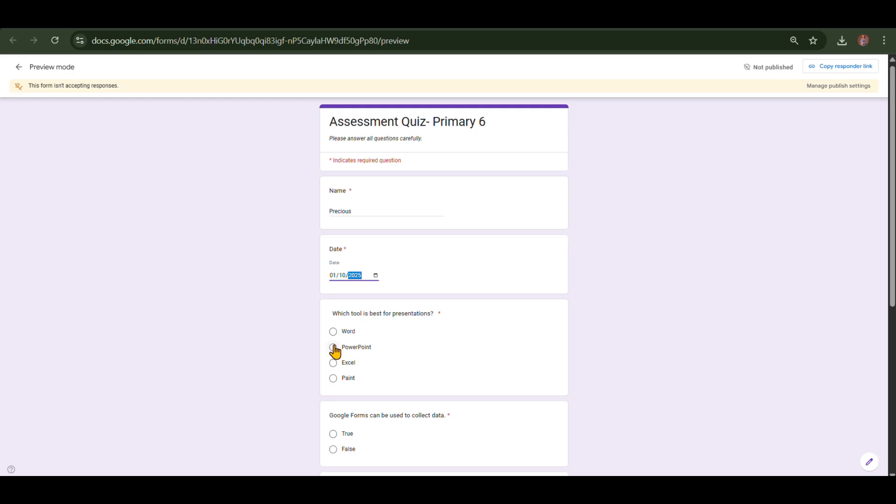
Step: Answer the presentation tool question with PowerPoint and the Google Forms data question with True in the preview
{"action": "scroll", "coordinate": [334, 350], "scroll_direction": "down", "scroll_amount": 4}
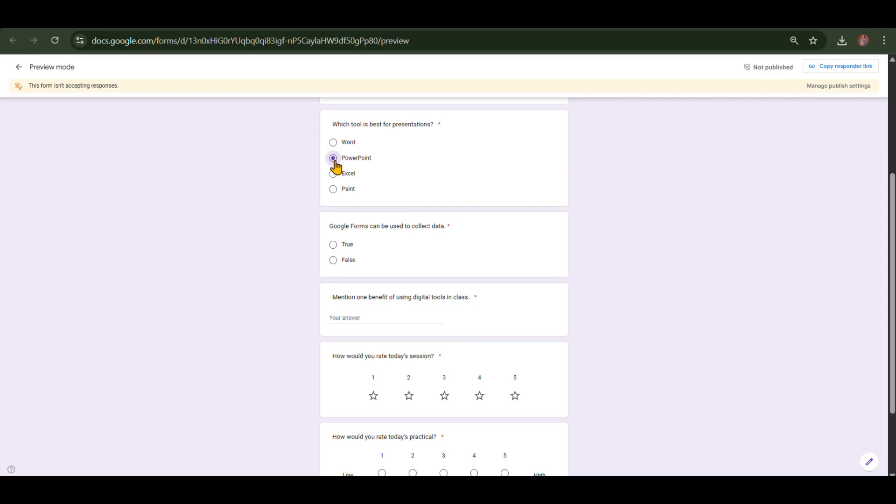
{"action": "left_click", "coordinate": [333, 261]}
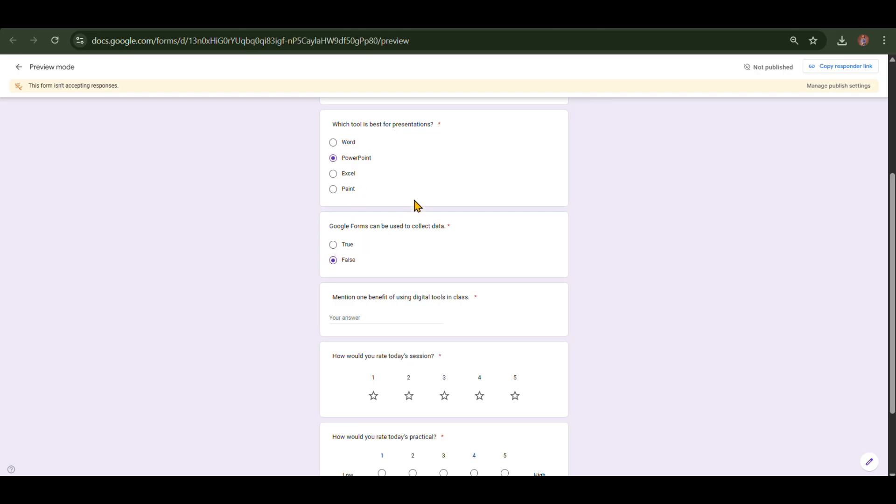
{"action": "left_click", "coordinate": [332, 245]}
Step: Enter "makes the work easy" as the digital tools benefit, and rate the session 3 stars and the practical 5
{"action": "left_click", "coordinate": [371, 317]}
{"action": "type", "text": "makes the work easy"}
{"action": "scroll", "coordinate": [371, 318], "scroll_direction": "down", "scroll_amount": 2}
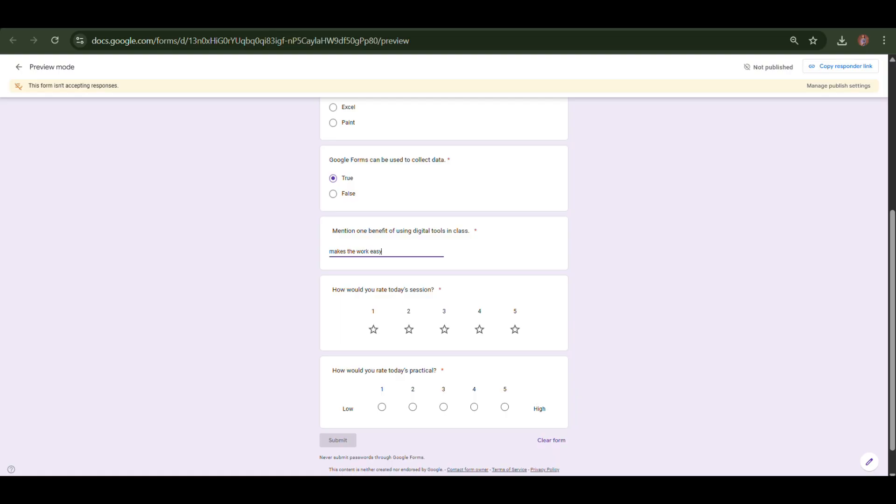
{"action": "left_click", "coordinate": [444, 330]}
{"action": "left_click", "coordinate": [503, 410]}
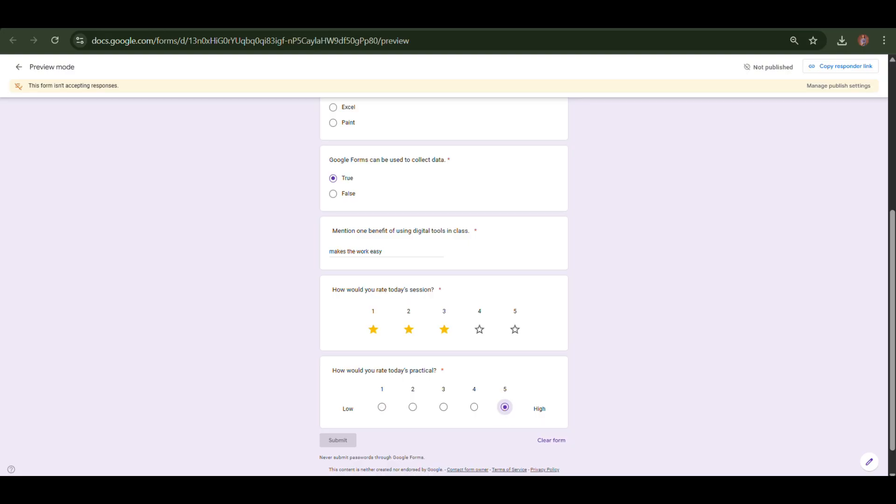
Step: Leave the preview, discarding the test answers, and return to editing the form
{"action": "scroll", "coordinate": [504, 415], "scroll_direction": "down", "scroll_amount": 1}
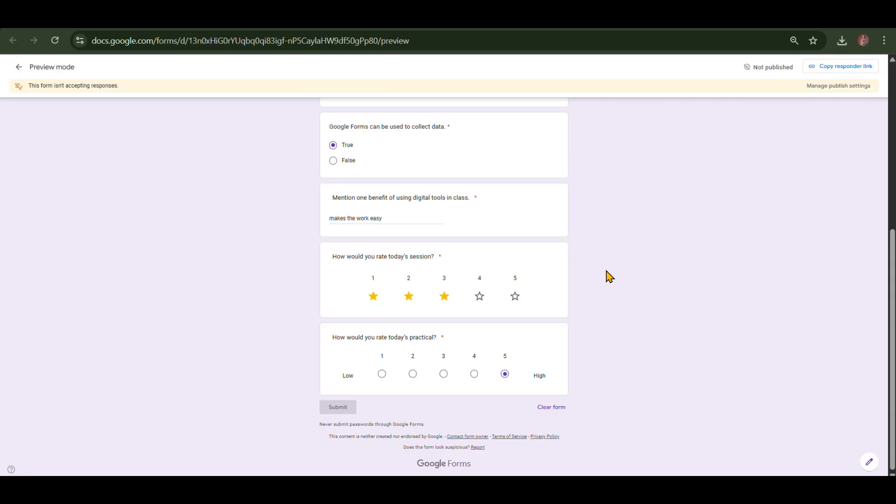
{"action": "left_click", "coordinate": [869, 465]}
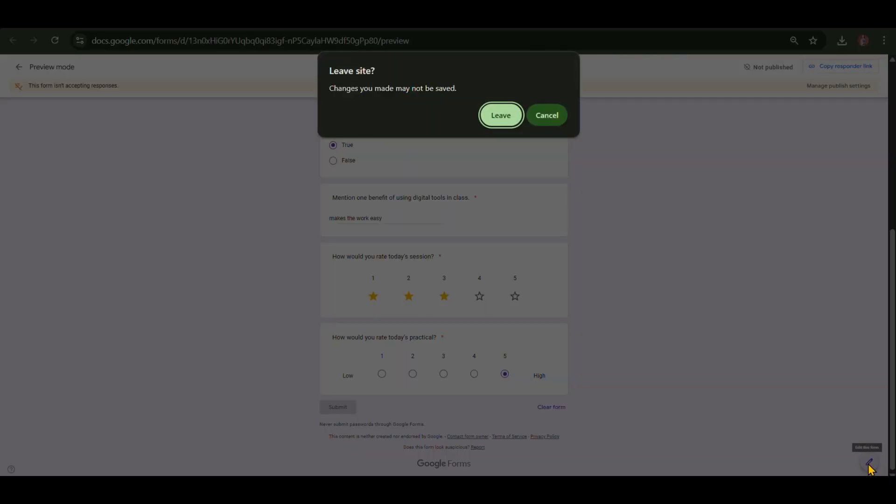
{"action": "left_click", "coordinate": [497, 117]}
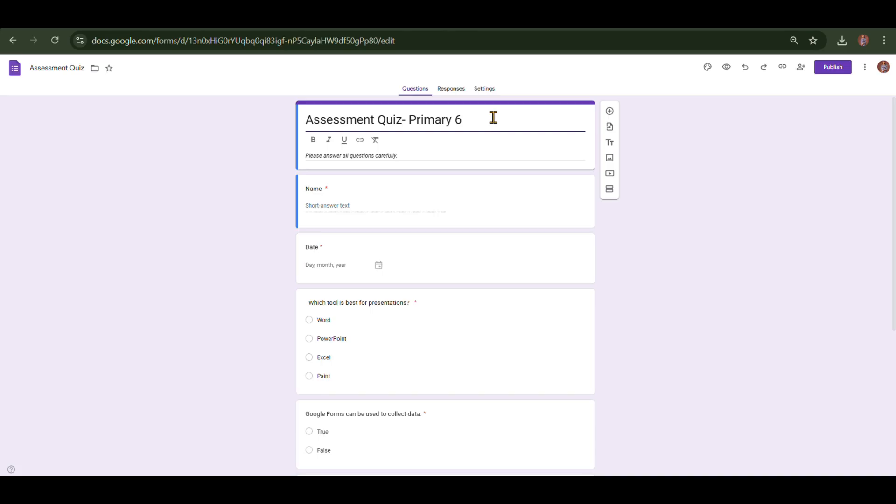
Step: Open the form's theme options and set the header font to Impact
{"action": "left_click", "coordinate": [707, 70]}
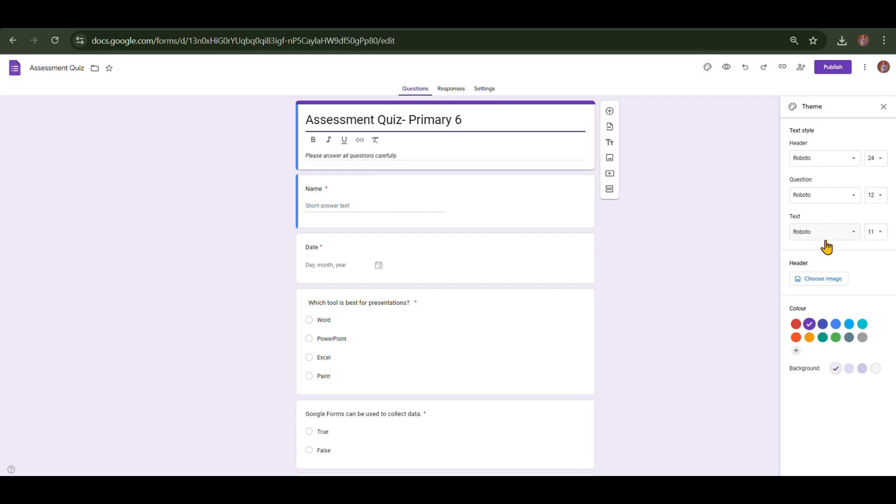
{"action": "left_click", "coordinate": [853, 161]}
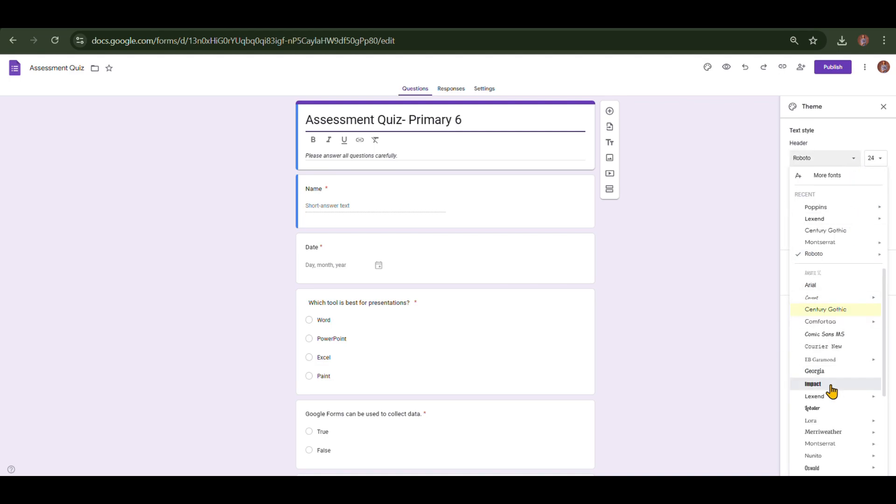
{"action": "left_click", "coordinate": [813, 384]}
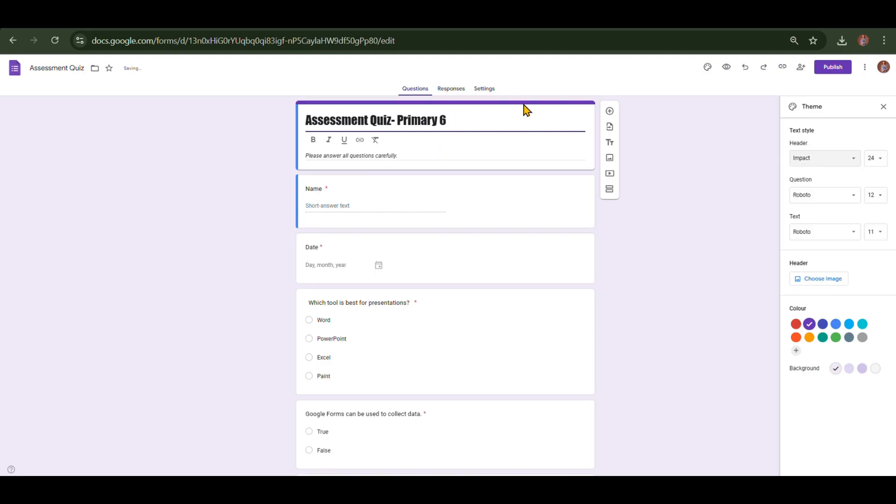
Step: Set the header font of the form's theme to Poppins
{"action": "left_click", "coordinate": [853, 162]}
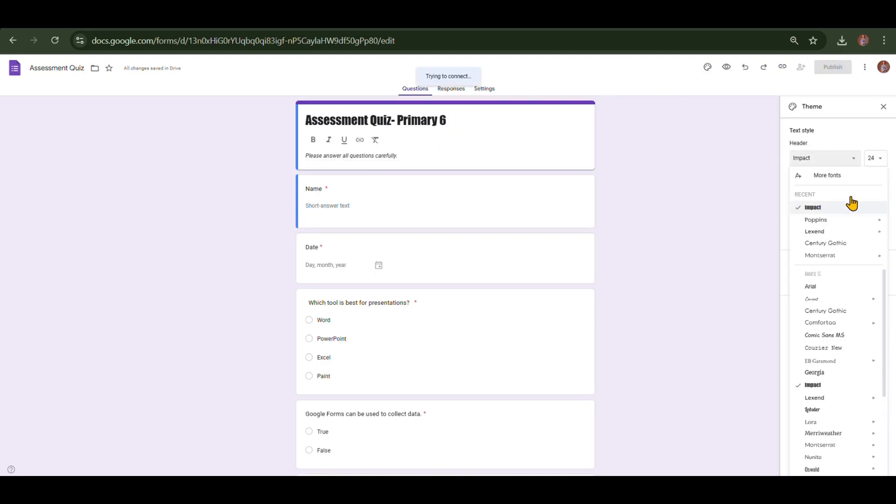
{"action": "left_click", "coordinate": [850, 204]}
{"action": "left_click", "coordinate": [844, 163]}
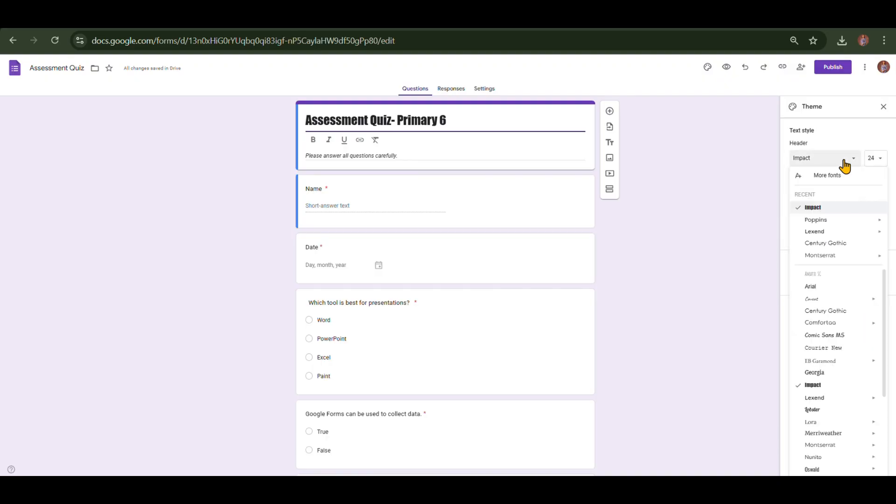
{"action": "mouse_move", "coordinate": [830, 236]}
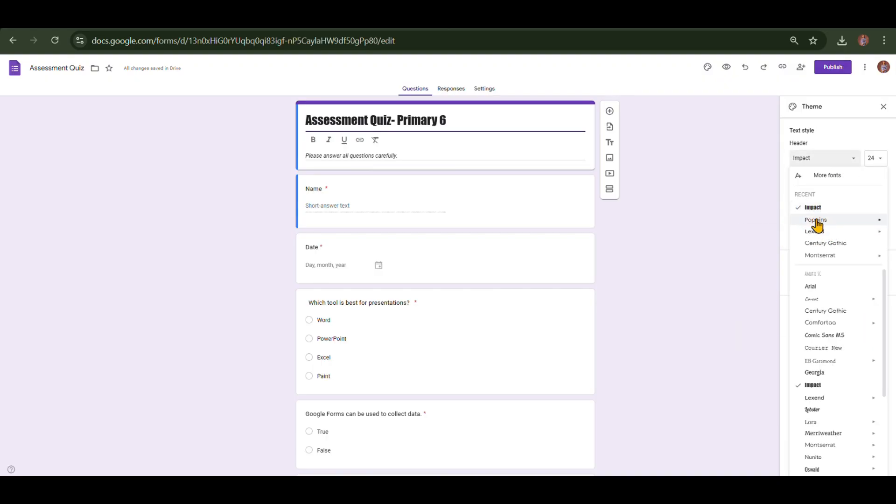
{"action": "mouse_move", "coordinate": [812, 224]}
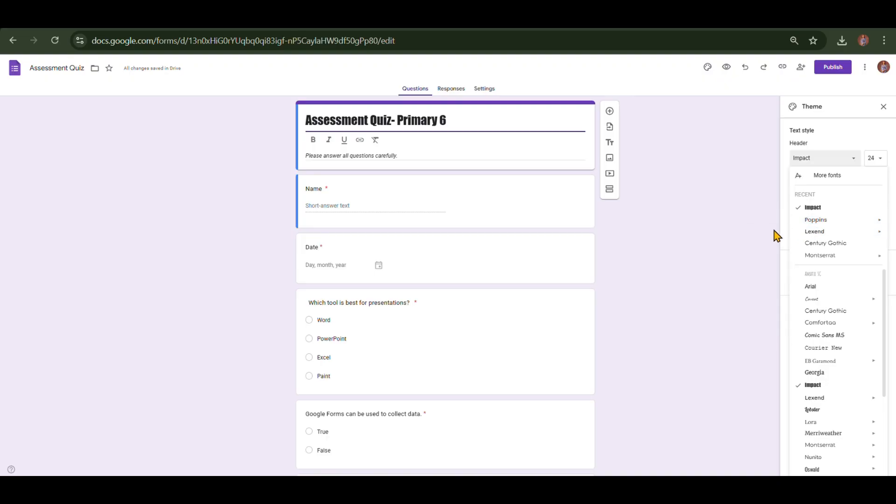
{"action": "left_click", "coordinate": [807, 222]}
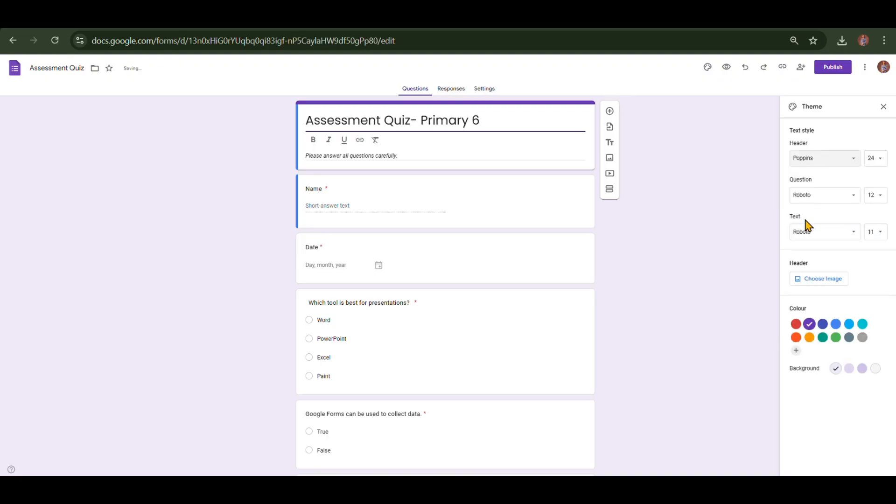
{"action": "left_click", "coordinate": [850, 161]}
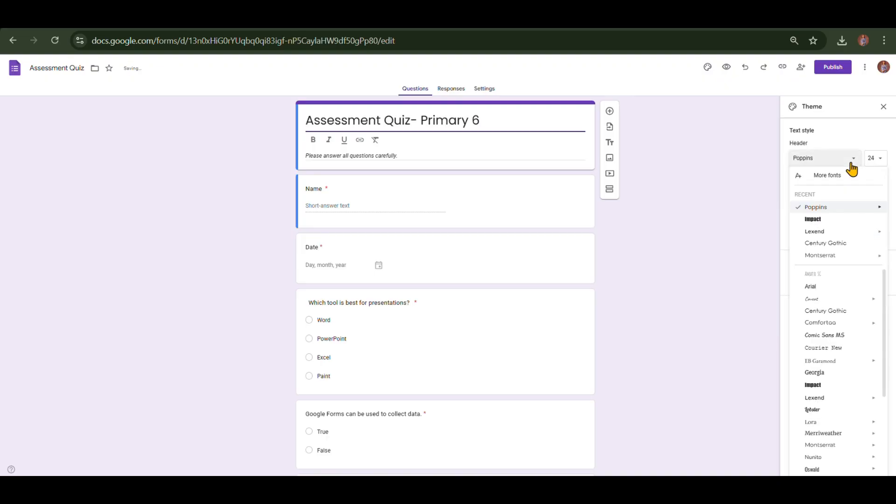
{"action": "left_click", "coordinate": [847, 162]}
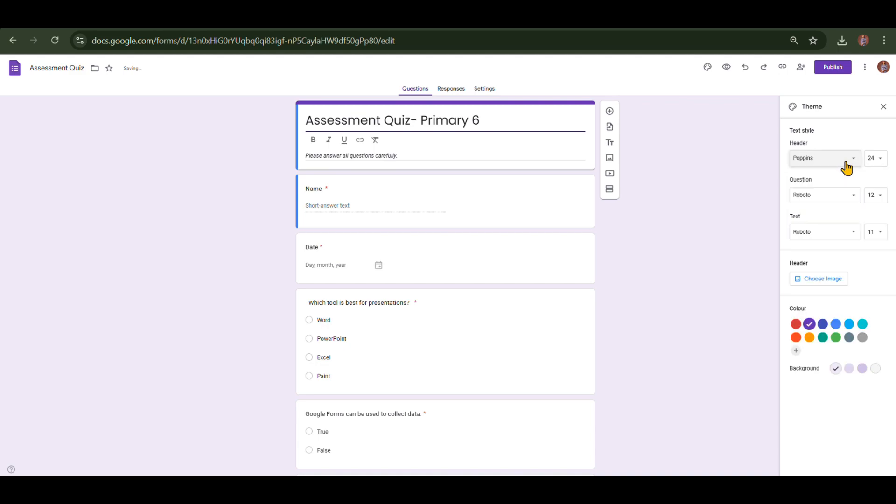
Step: Try Impact as the font for the question text
{"action": "left_click", "coordinate": [849, 198]}
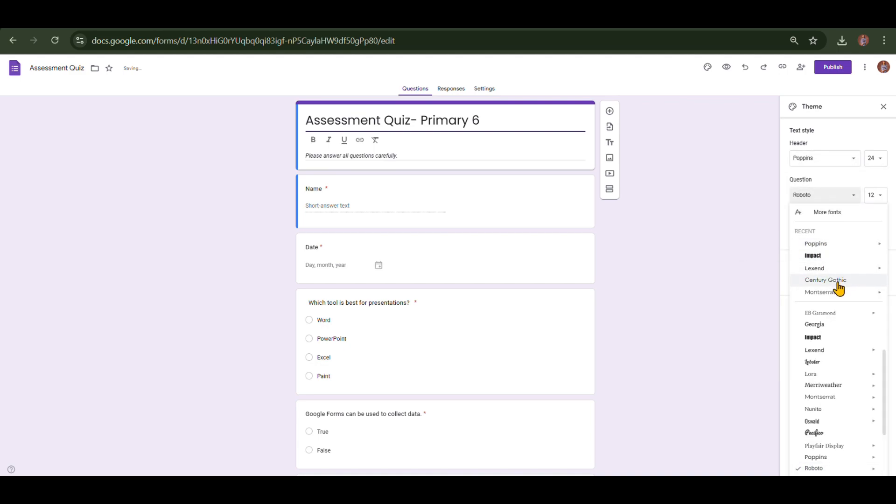
{"action": "scroll", "coordinate": [795, 311], "scroll_direction": "up", "scroll_amount": 1}
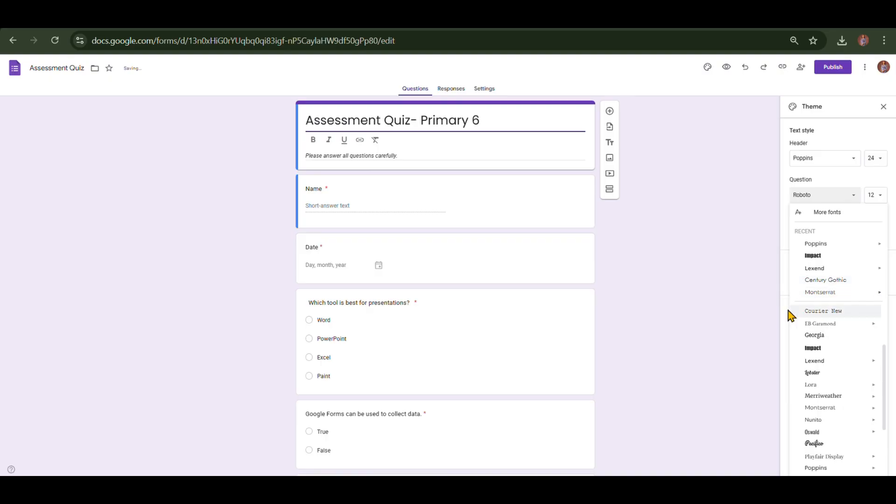
{"action": "left_click", "coordinate": [813, 257]}
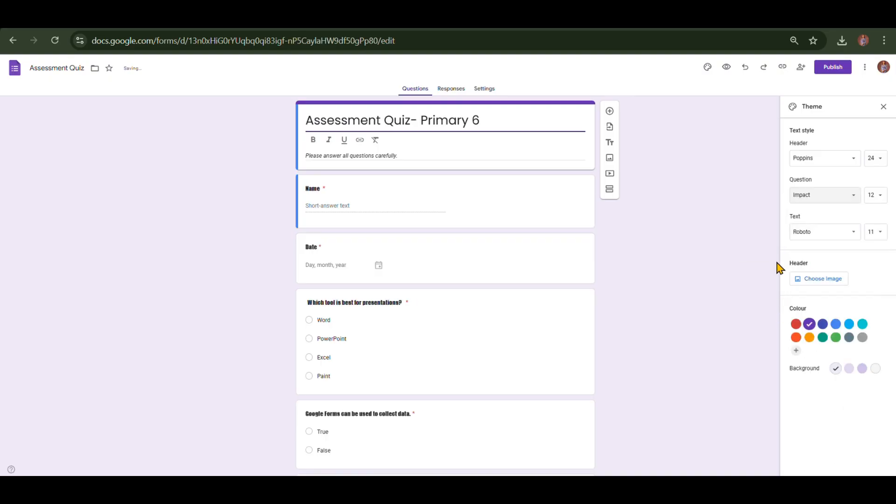
Step: Set the question font to Poppins and the size of the theme's regular text to 12
{"action": "left_click", "coordinate": [851, 199]}
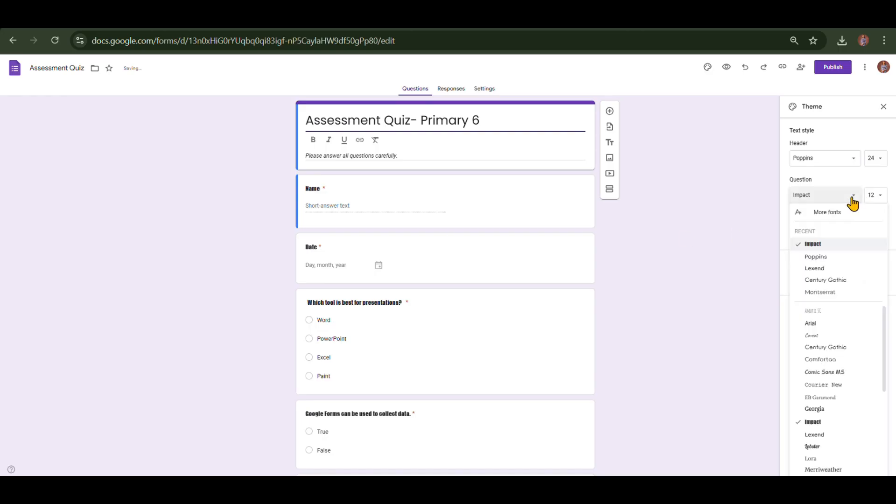
{"action": "left_click", "coordinate": [834, 257]}
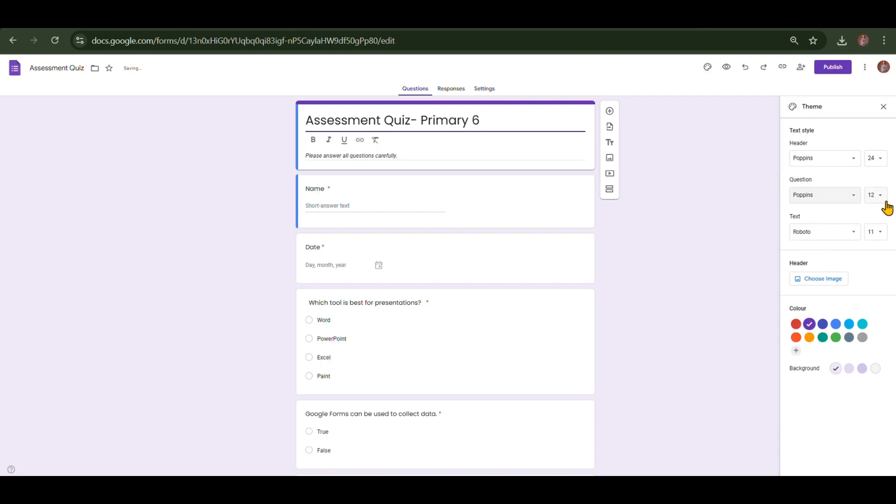
{"action": "left_click", "coordinate": [882, 232]}
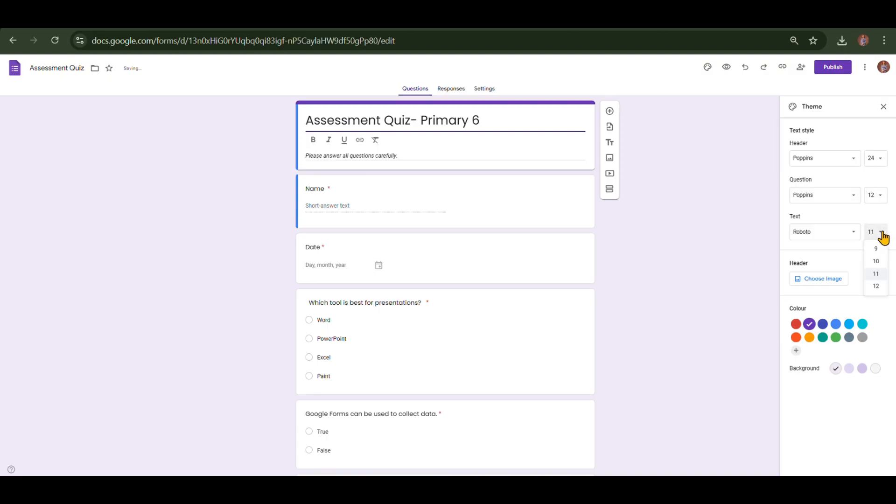
{"action": "left_click", "coordinate": [876, 287]}
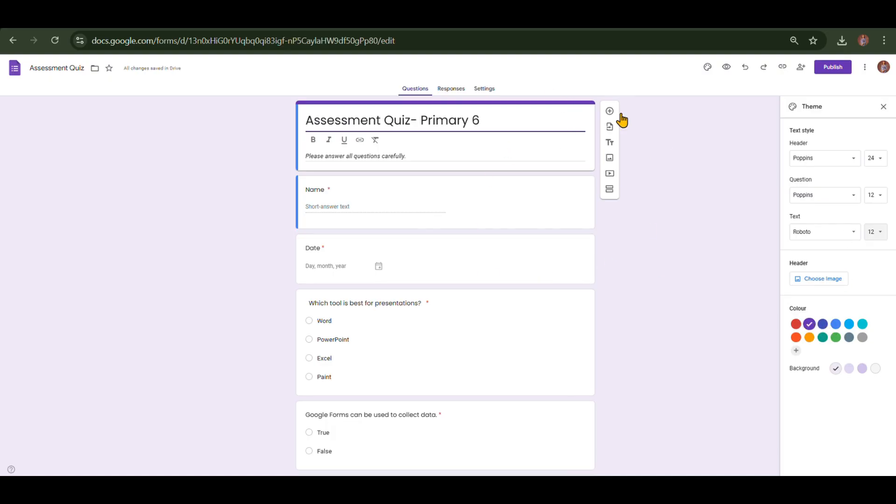
Step: Try red, orange, teal and green as the form's theme colour
{"action": "left_click", "coordinate": [796, 325]}
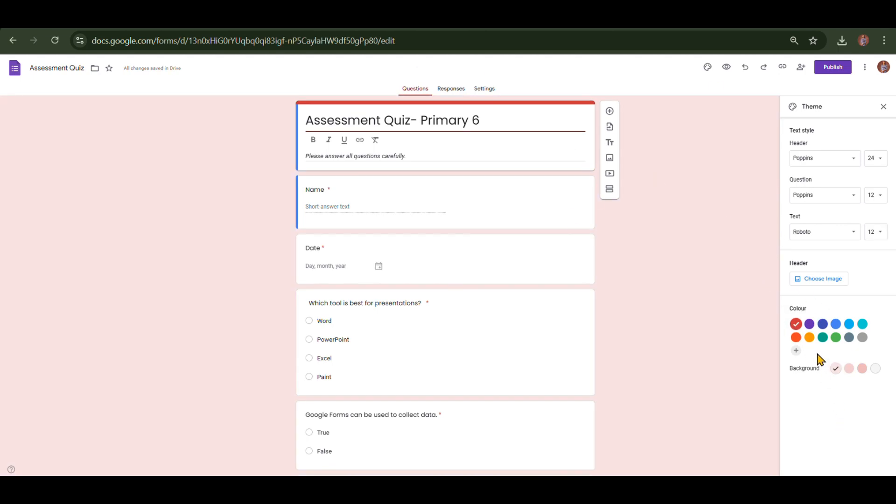
{"action": "left_click", "coordinate": [810, 338]}
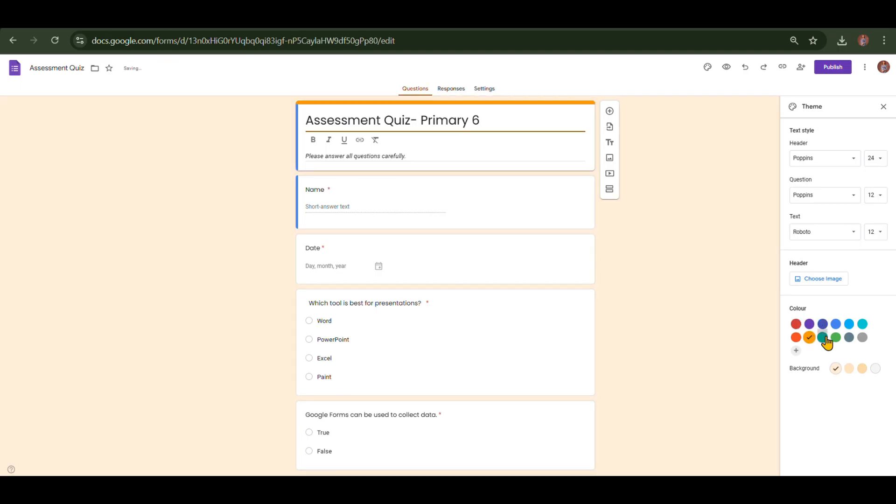
{"action": "left_click", "coordinate": [822, 339]}
{"action": "left_click", "coordinate": [836, 339]}
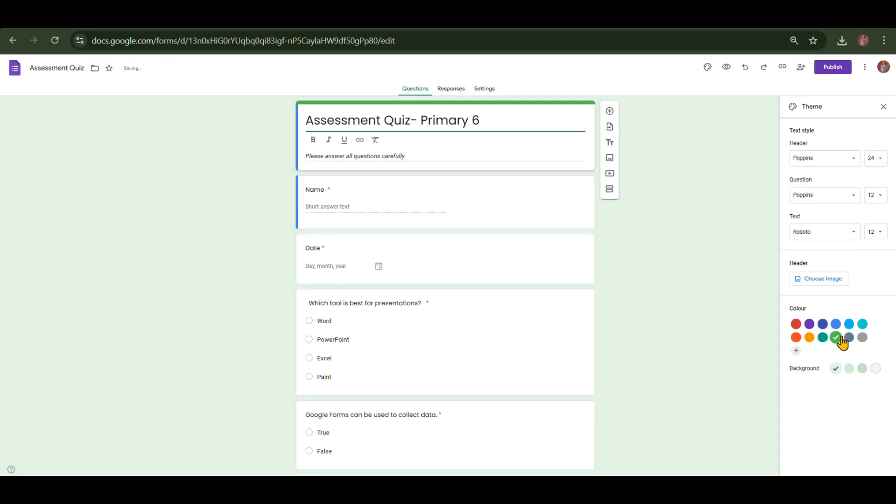
Step: Try the dark background shade with the teal theme colour and with the green one
{"action": "left_click", "coordinate": [823, 338]}
{"action": "left_click", "coordinate": [862, 368]}
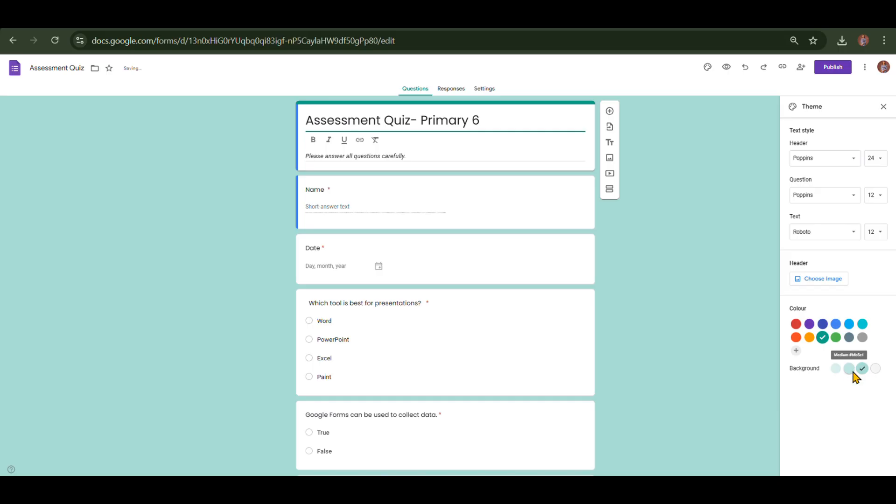
{"action": "left_click", "coordinate": [836, 338]}
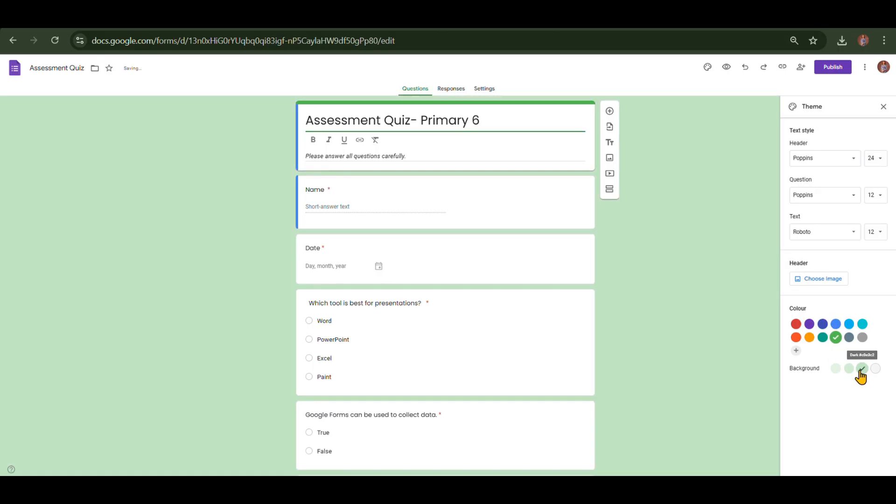
{"action": "left_click", "coordinate": [861, 370]}
Step: Open the header image selection and browse the Pictures folder for an image to upload, without choosing one
{"action": "left_click", "coordinate": [812, 279]}
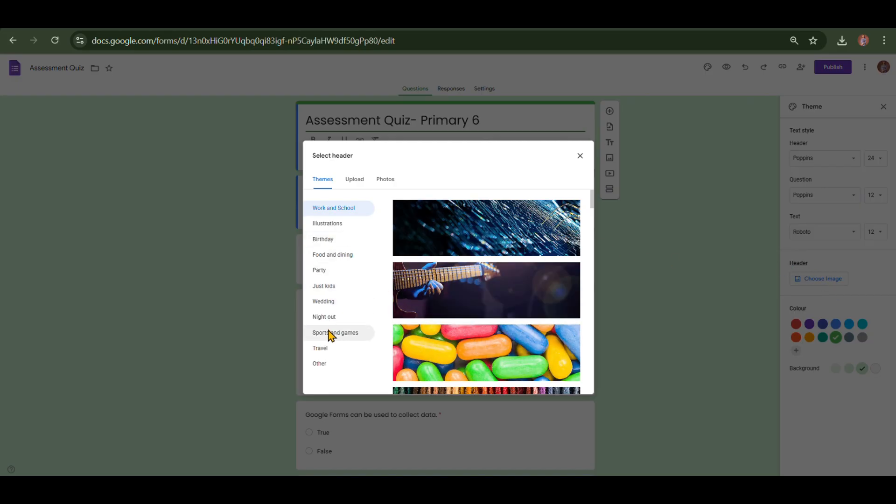
{"action": "left_click", "coordinate": [358, 185]}
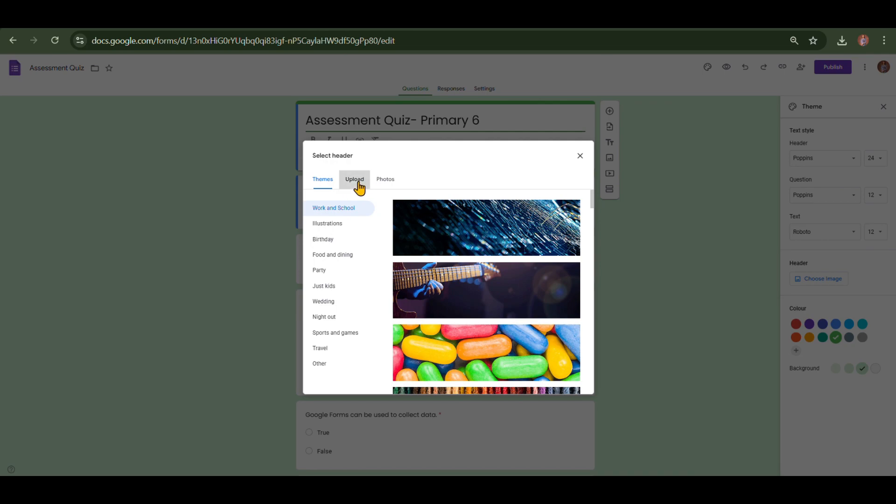
{"action": "left_click", "coordinate": [441, 321]}
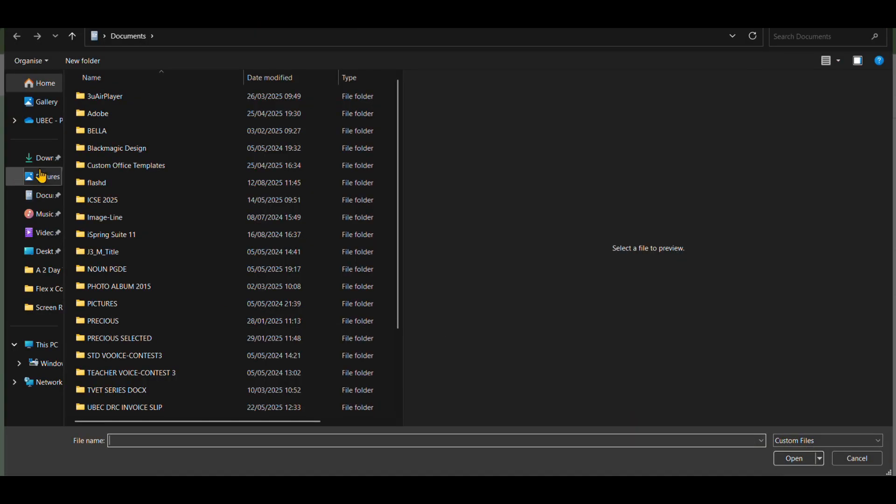
{"action": "left_click", "coordinate": [42, 178]}
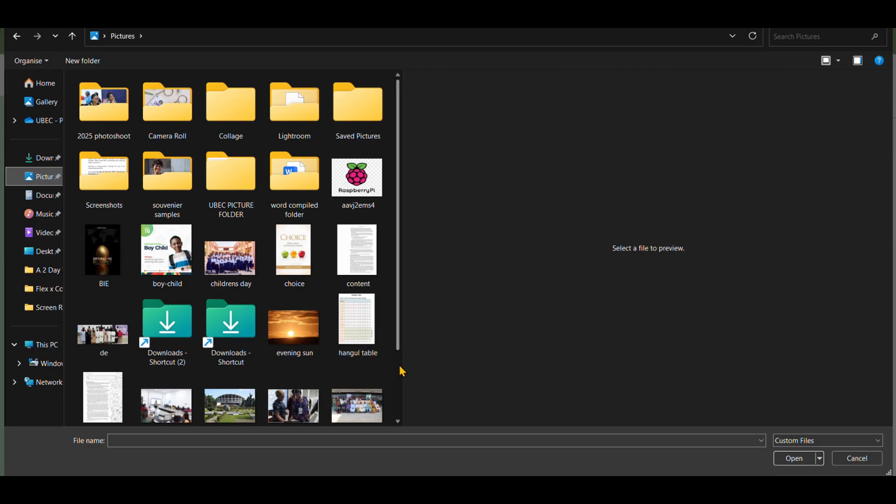
{"action": "scroll", "coordinate": [403, 377], "scroll_direction": "down", "scroll_amount": 2}
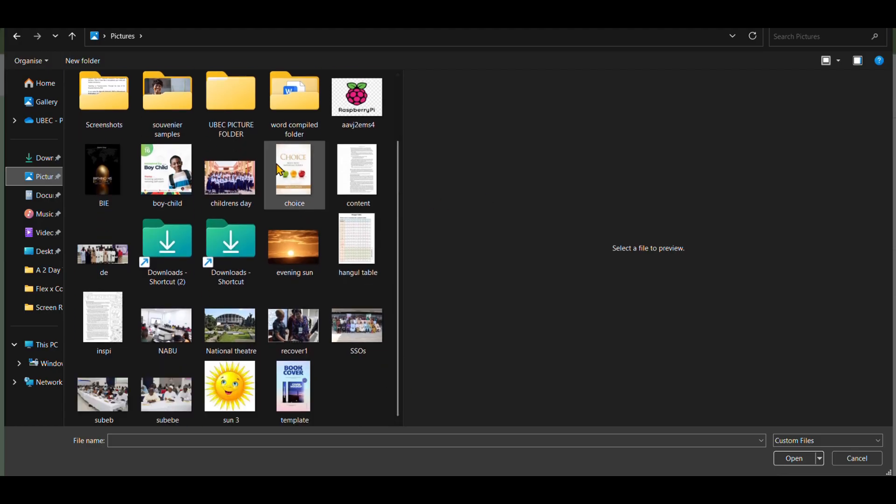
{"action": "left_click", "coordinate": [852, 458]}
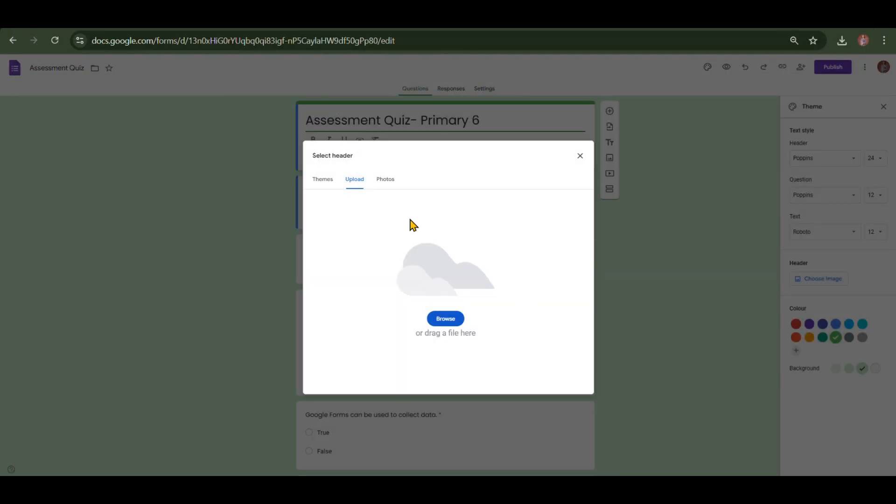
Step: Browse the Illustrations header images and try selecting the graduation caps and the flower pots pictures
{"action": "left_click", "coordinate": [320, 185]}
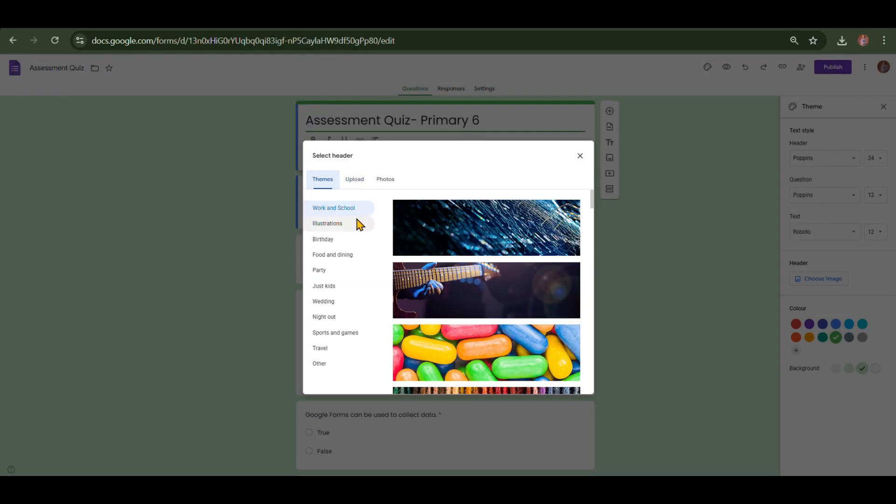
{"action": "left_click", "coordinate": [344, 226]}
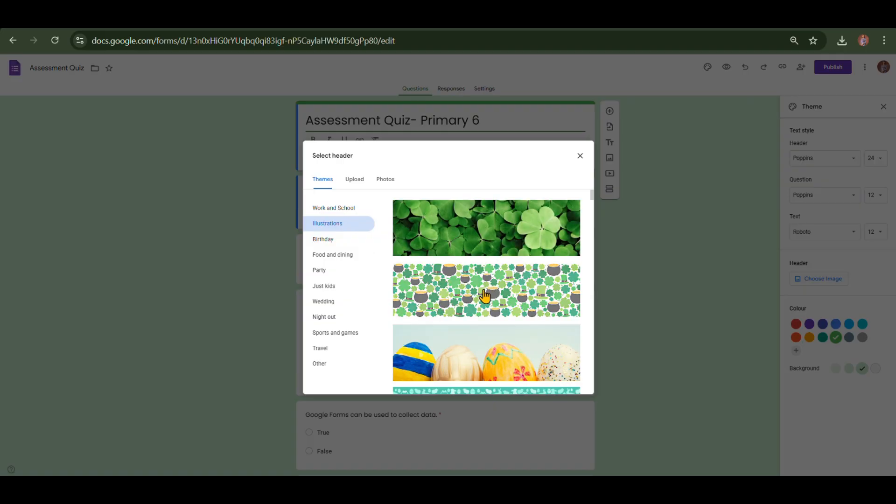
{"action": "scroll", "coordinate": [486, 292], "scroll_direction": "down", "scroll_amount": 10}
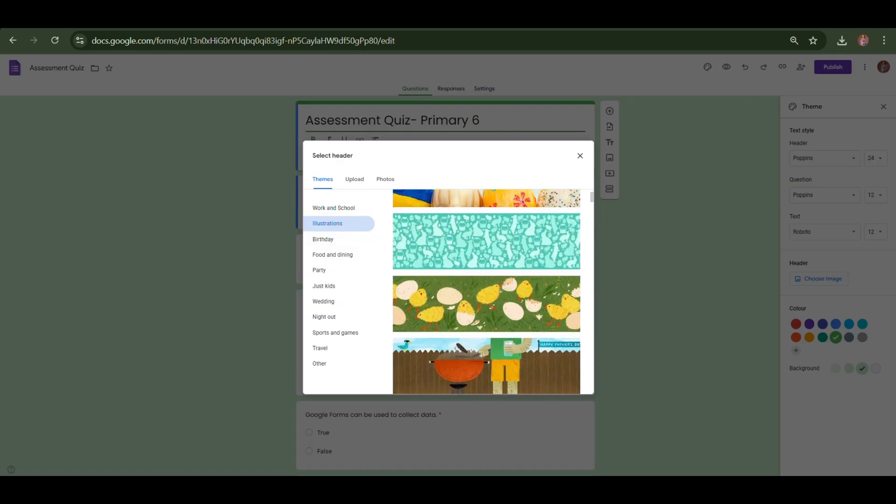
{"action": "scroll", "coordinate": [504, 239], "scroll_direction": "down", "scroll_amount": 1}
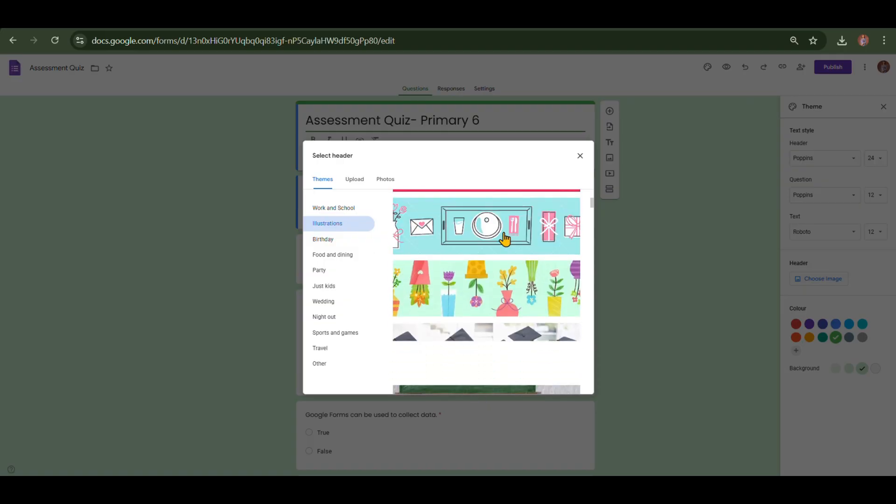
{"action": "scroll", "coordinate": [516, 260], "scroll_direction": "down", "scroll_amount": 5}
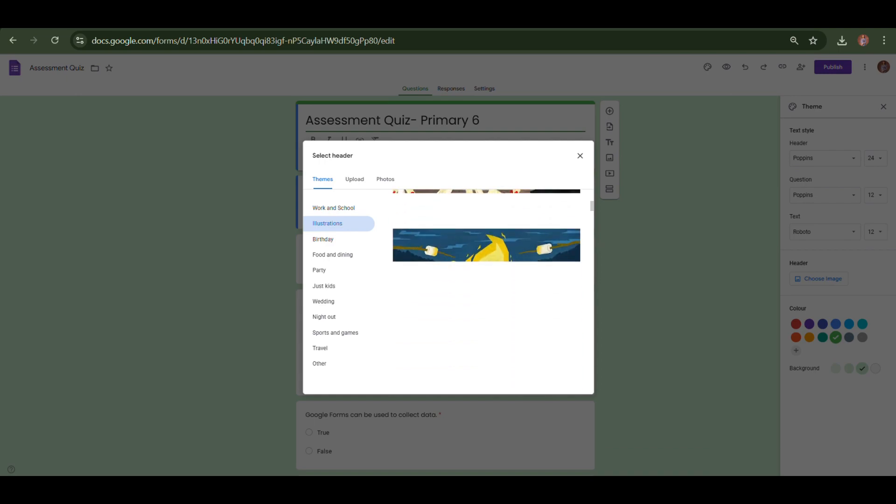
{"action": "scroll", "coordinate": [487, 280], "scroll_direction": "up", "scroll_amount": 4}
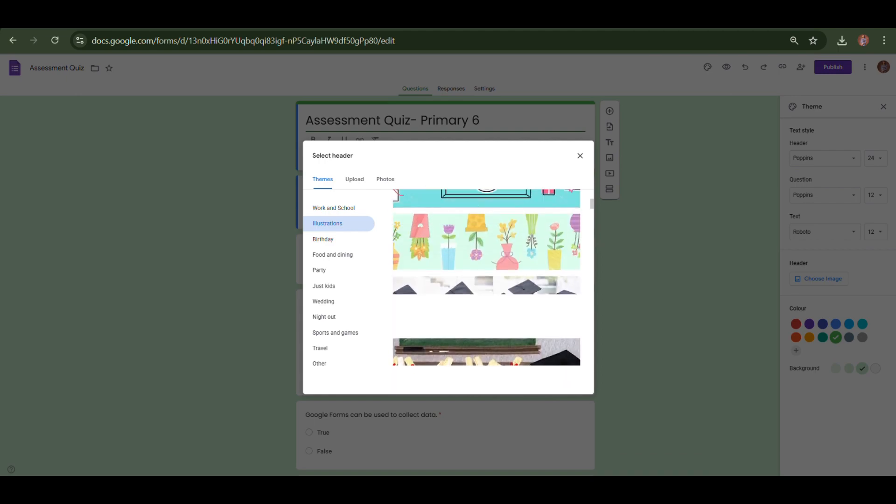
{"action": "scroll", "coordinate": [486, 262], "scroll_direction": "up", "scroll_amount": 1}
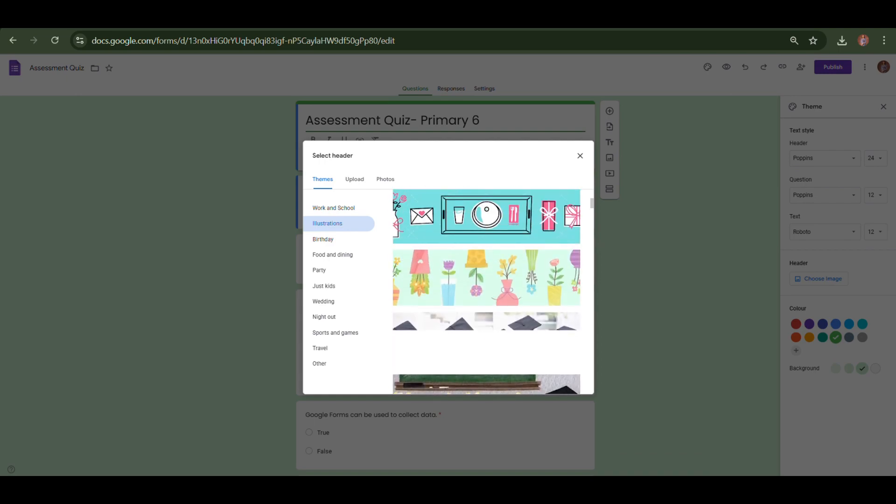
{"action": "left_click", "coordinate": [480, 329]}
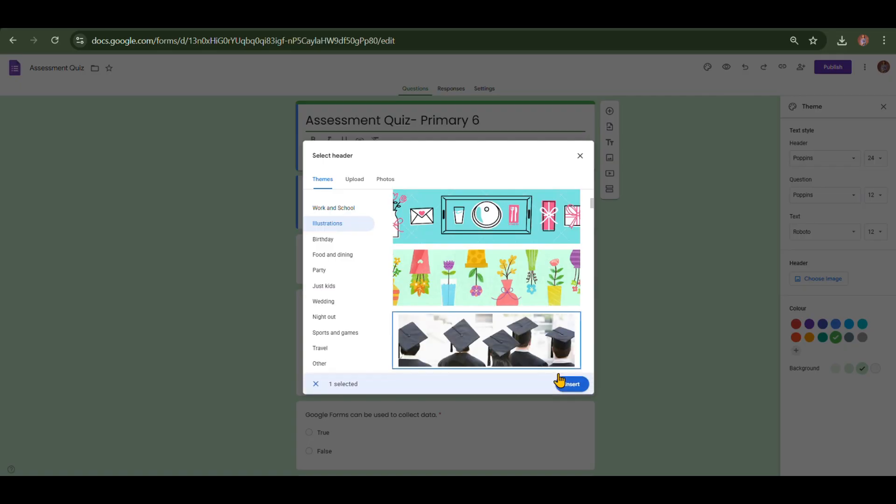
{"action": "left_click", "coordinate": [505, 268]}
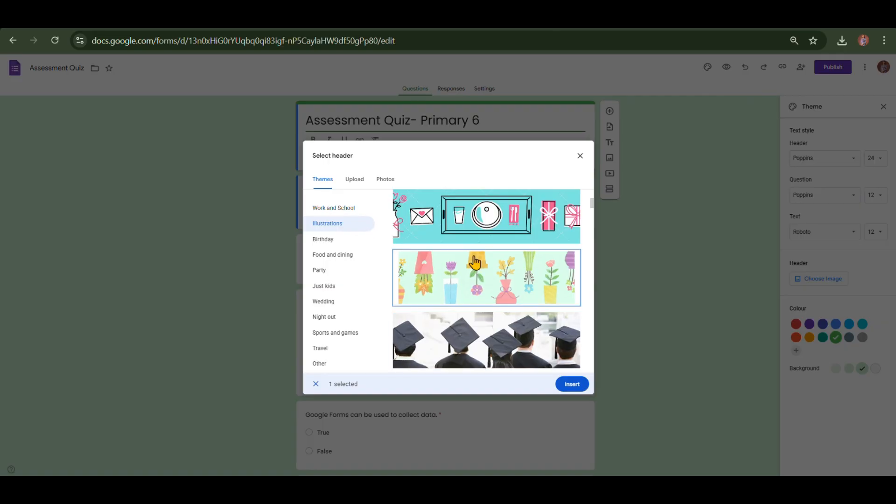
Step: Insert the coloured pencils picture from the Work and School themes as the form's header image
{"action": "left_click", "coordinate": [337, 211]}
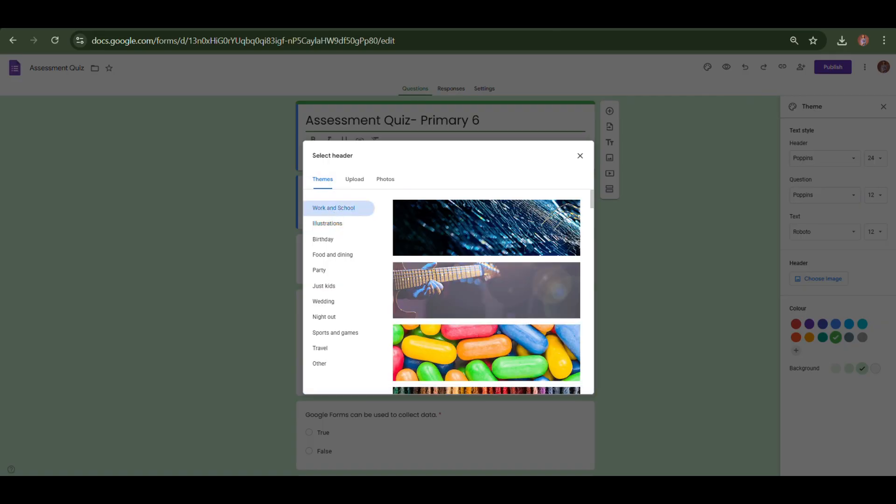
{"action": "scroll", "coordinate": [513, 319], "scroll_direction": "down", "scroll_amount": 9}
{"action": "scroll", "coordinate": [486, 291], "scroll_direction": "down", "scroll_amount": 6}
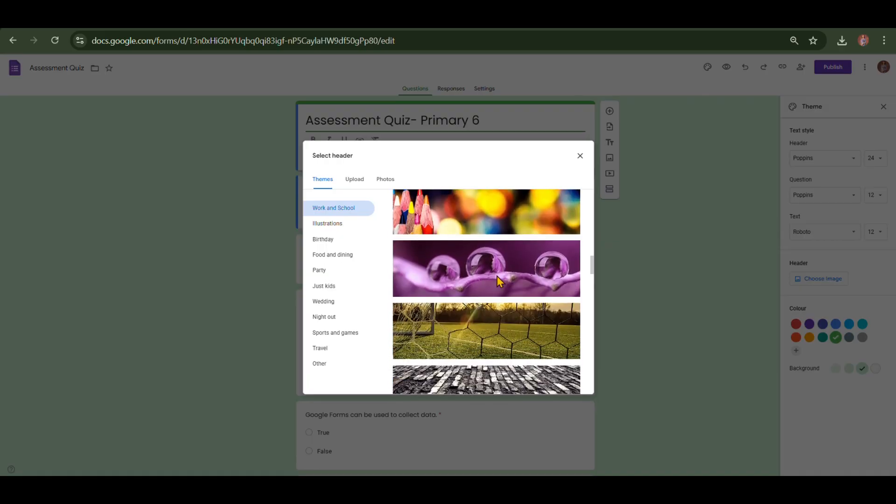
{"action": "left_click", "coordinate": [416, 207]}
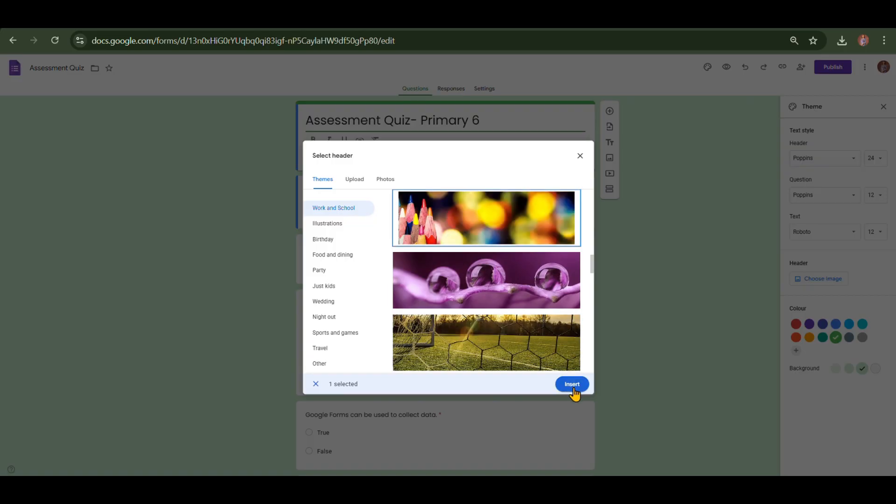
{"action": "left_click", "coordinate": [571, 386]}
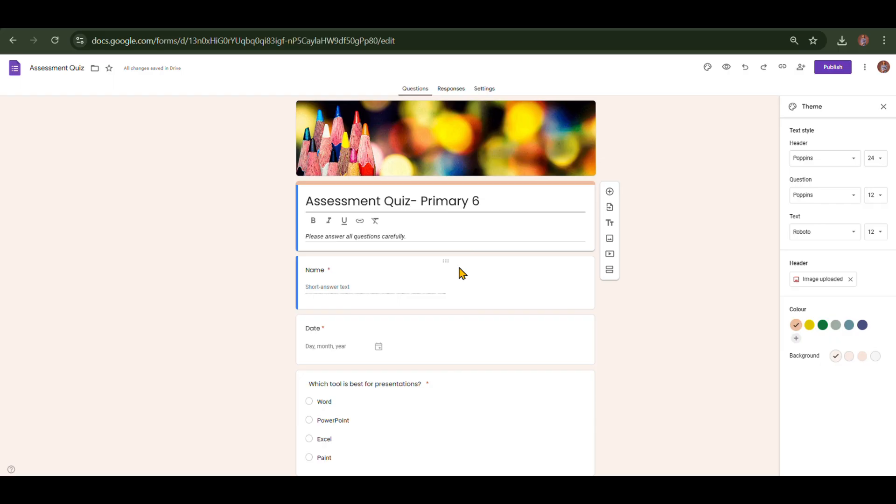
Step: Add the image "choice" from the Pictures folder to the Word option of the question "Which tool is best for presentations?"
{"action": "scroll", "coordinate": [462, 273], "scroll_direction": "down", "scroll_amount": 3}
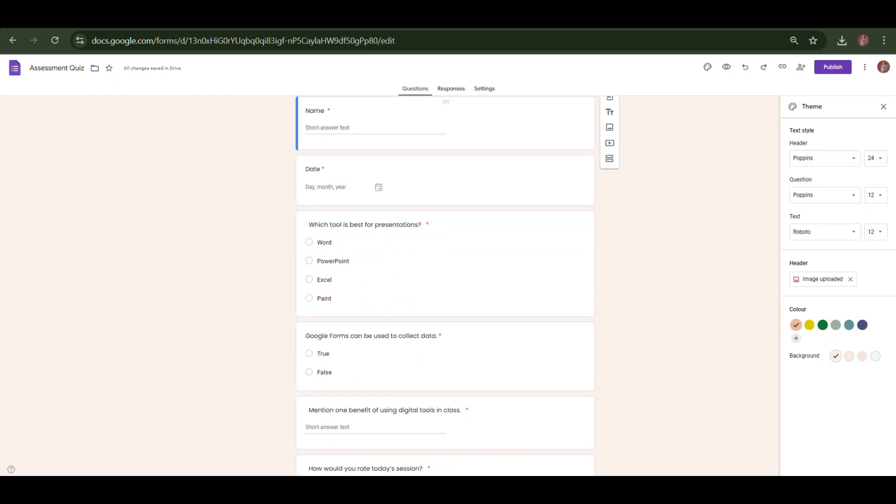
{"action": "left_click", "coordinate": [523, 256]}
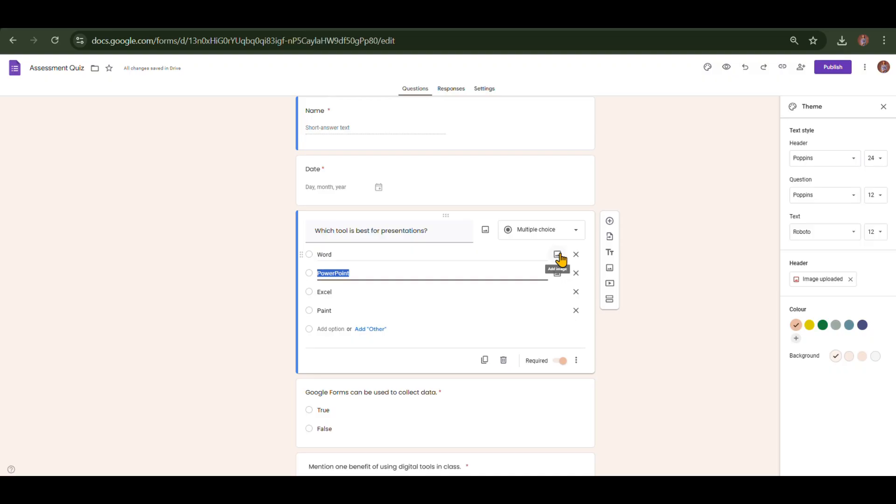
{"action": "left_click", "coordinate": [559, 256]}
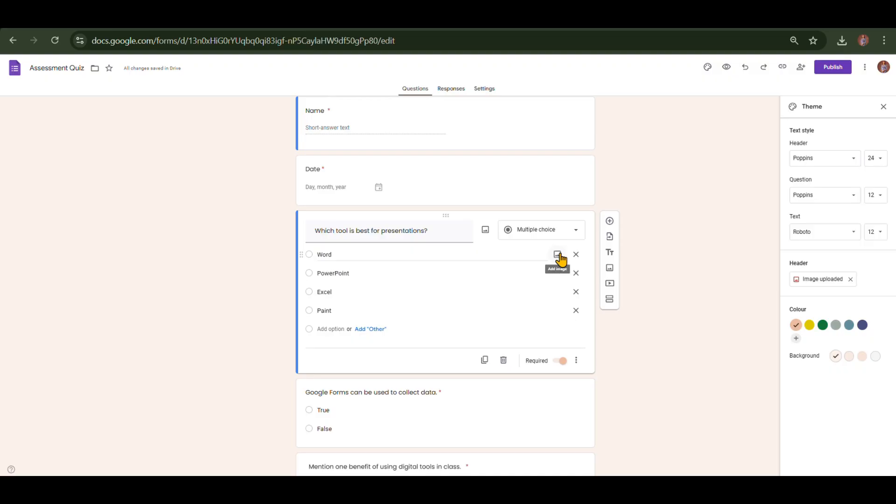
{"action": "left_click", "coordinate": [559, 256]}
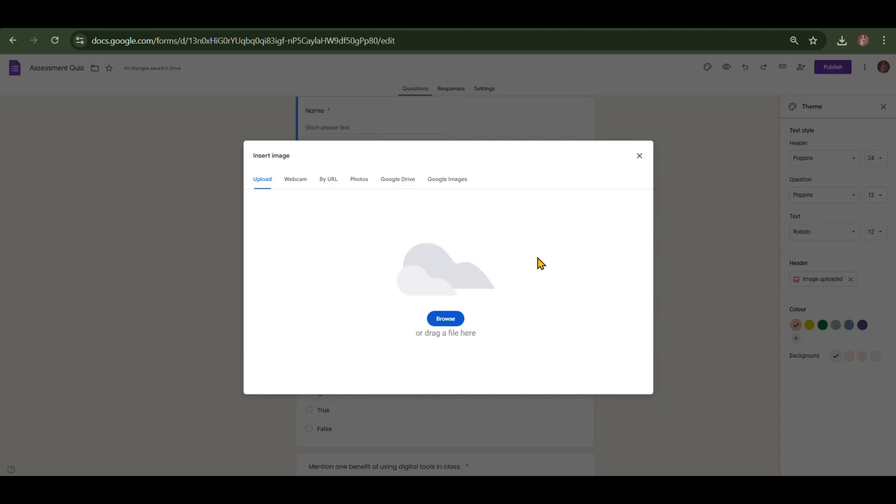
{"action": "left_click", "coordinate": [436, 327]}
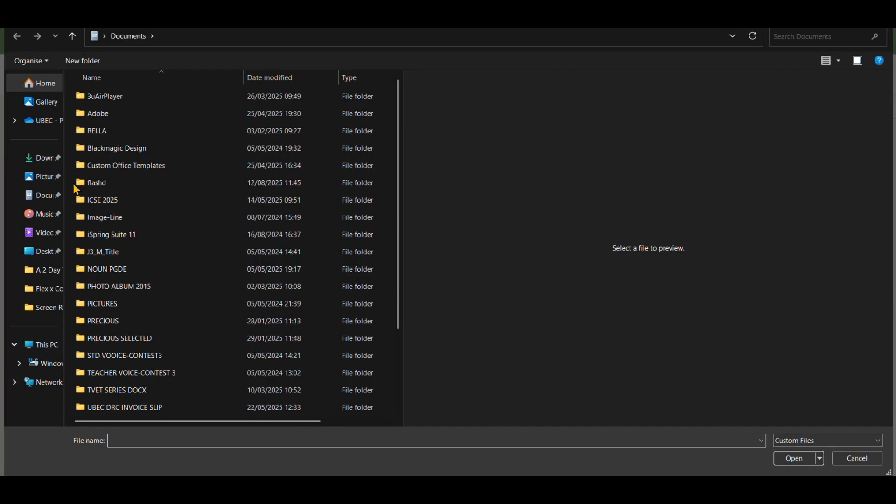
{"action": "left_click", "coordinate": [50, 178]}
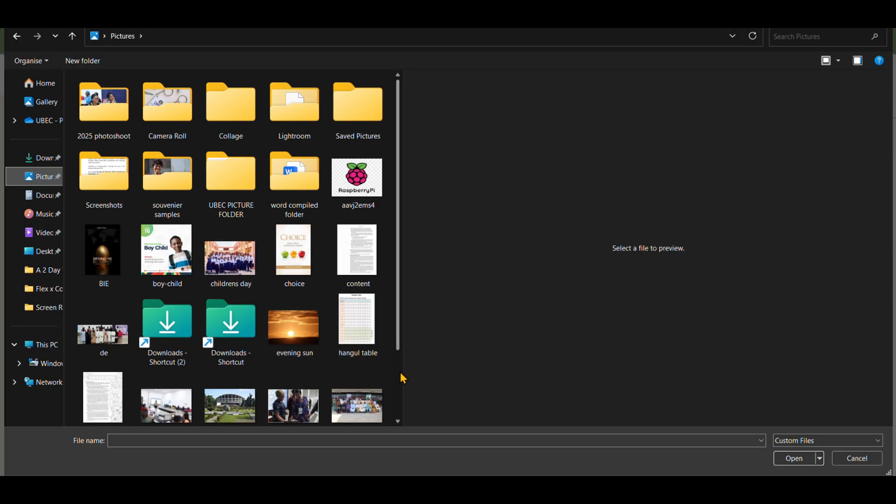
{"action": "scroll", "coordinate": [402, 378], "scroll_direction": "down", "scroll_amount": 1}
{"action": "scroll", "coordinate": [404, 380], "scroll_direction": "down", "scroll_amount": 1}
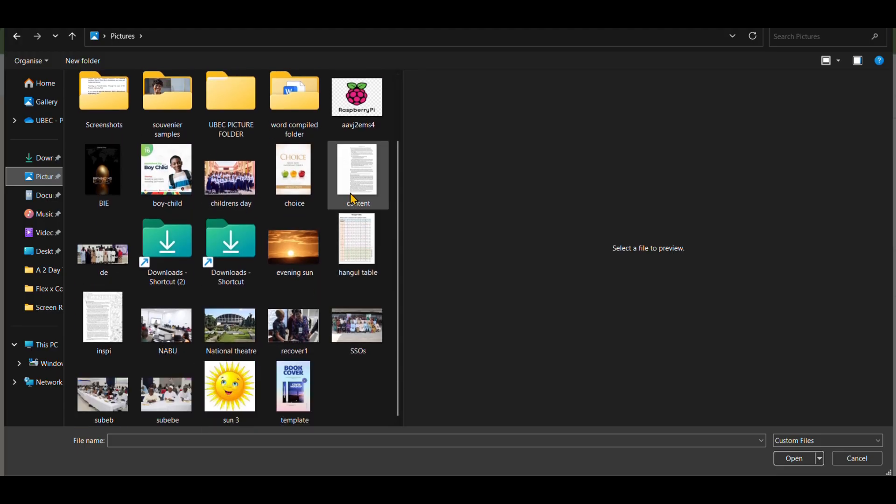
{"action": "left_click", "coordinate": [303, 159]}
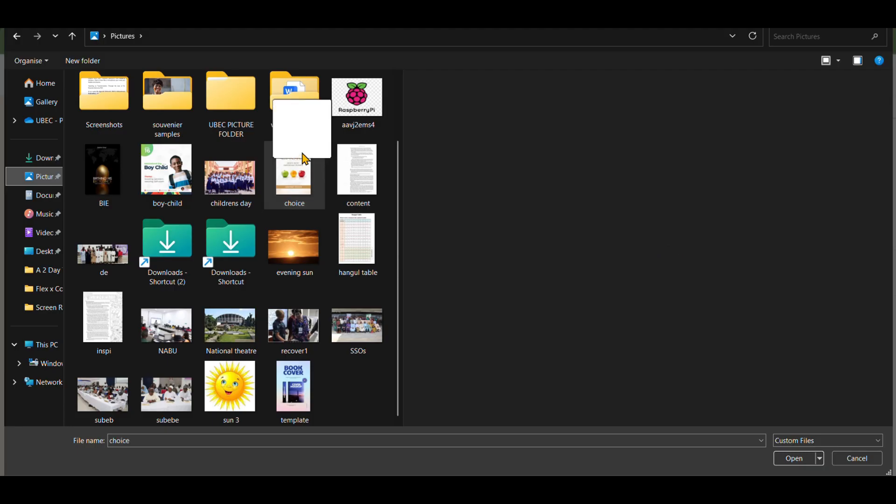
{"action": "left_click", "coordinate": [794, 458]}
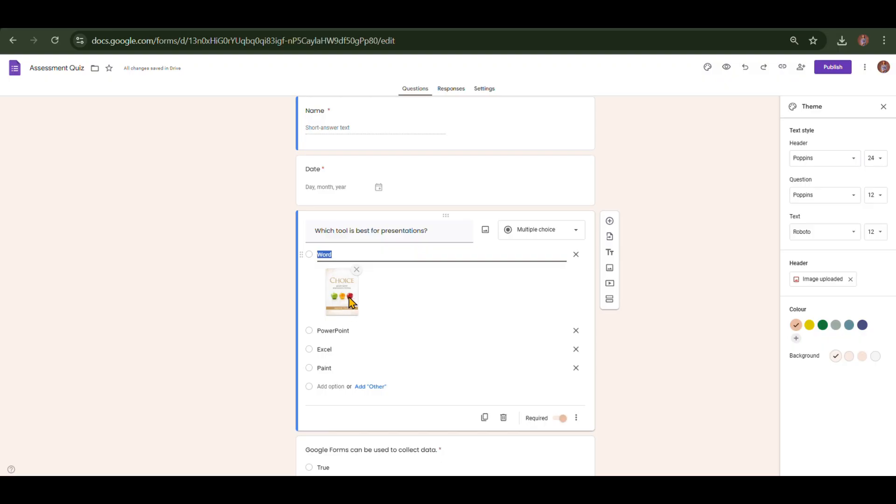
Step: Remove the image from the Word option of the presentation tools question
{"action": "left_click", "coordinate": [338, 257]}
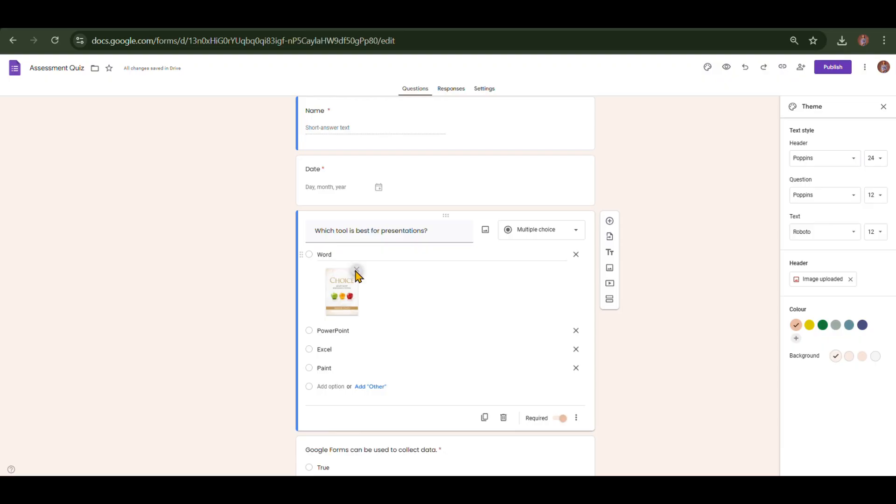
{"action": "left_click", "coordinate": [357, 270]}
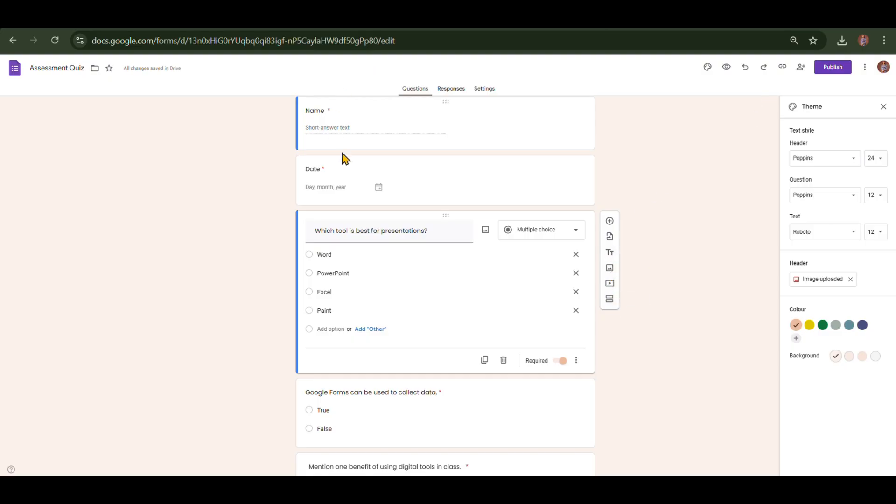
Step: Close the form's theme settings
{"action": "scroll", "coordinate": [476, 301], "scroll_direction": "down", "scroll_amount": 5}
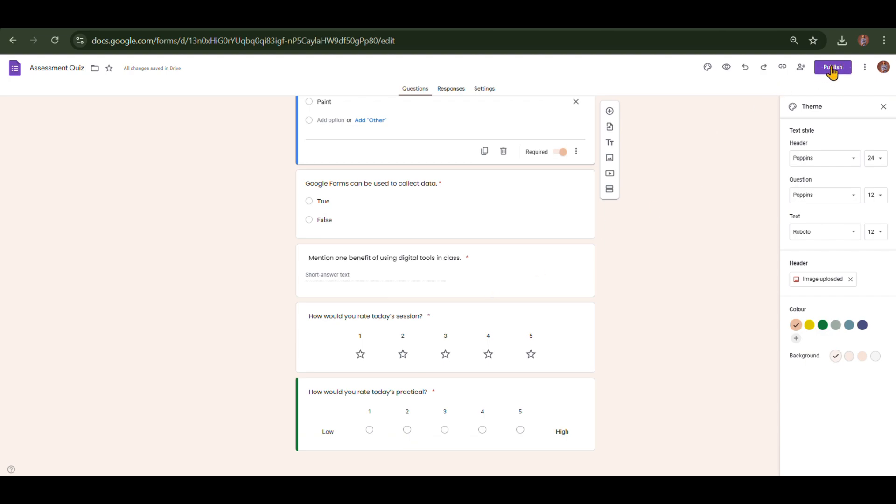
{"action": "left_click", "coordinate": [883, 107]}
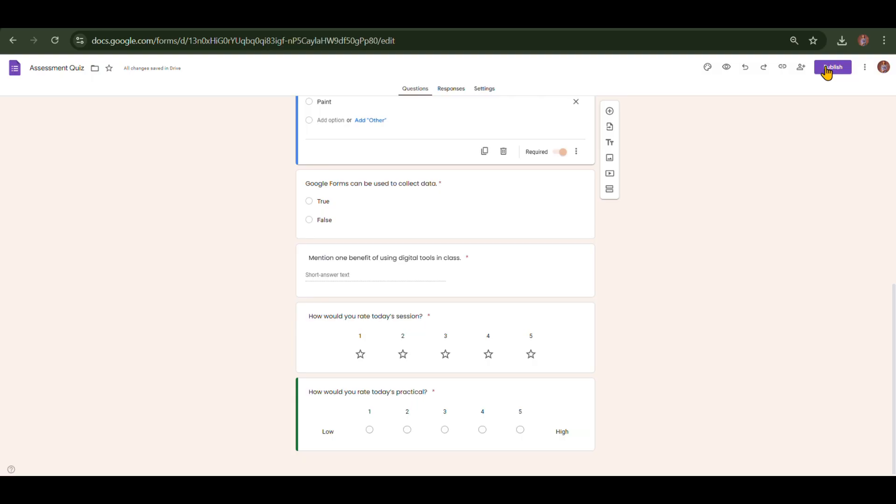
Step: Try sharing the form with a suggested contact as Editor and as Responder, and cancel the invitation
{"action": "left_click", "coordinate": [802, 68]}
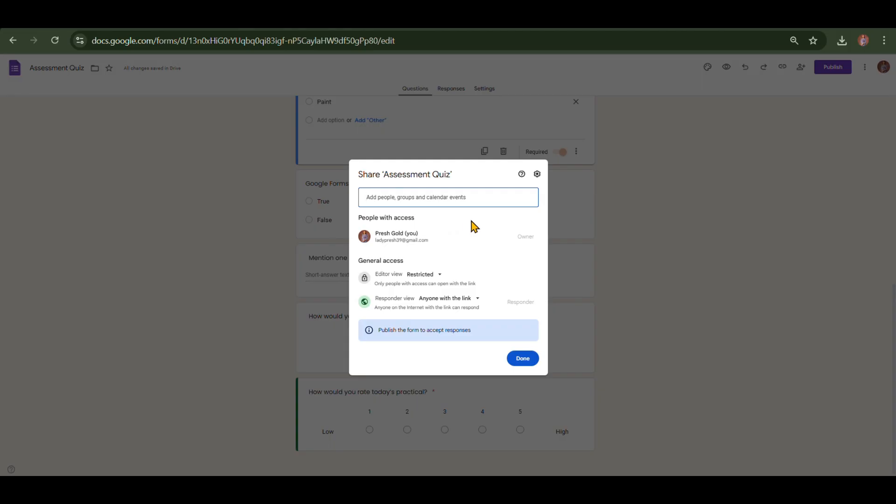
{"action": "left_click", "coordinate": [463, 196]}
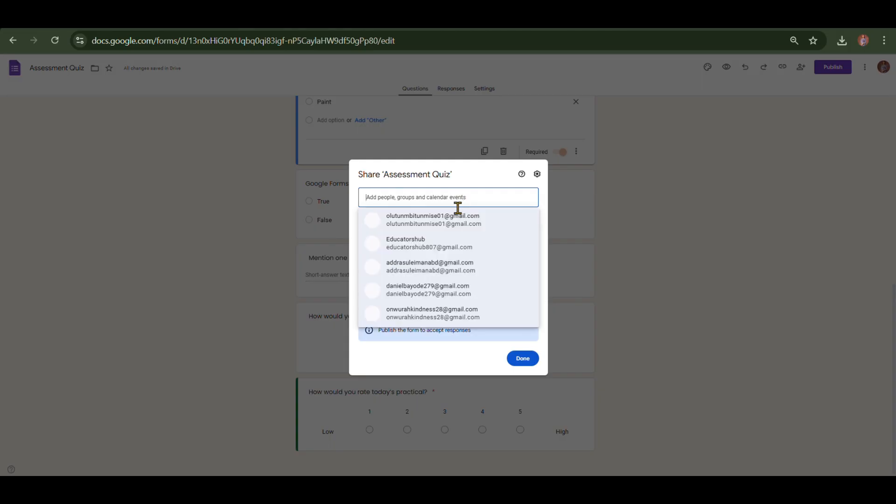
{"action": "left_click", "coordinate": [454, 222]}
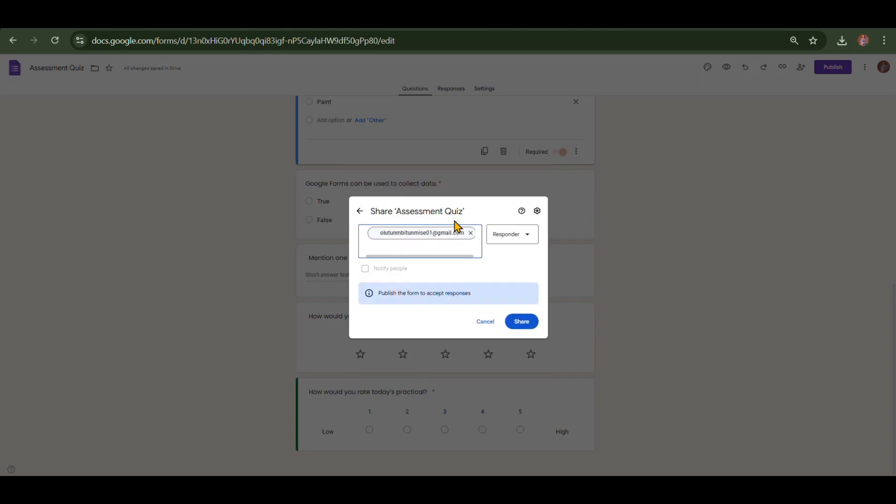
{"action": "left_click", "coordinate": [517, 239]}
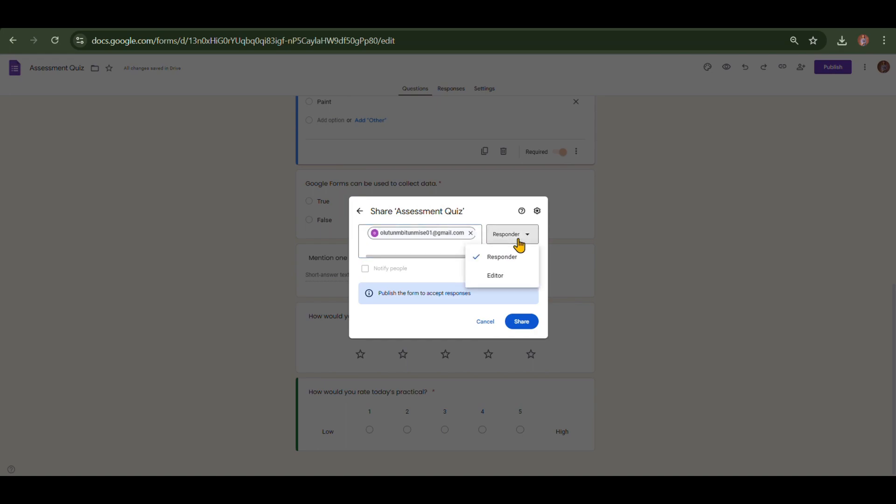
{"action": "left_click", "coordinate": [495, 278]}
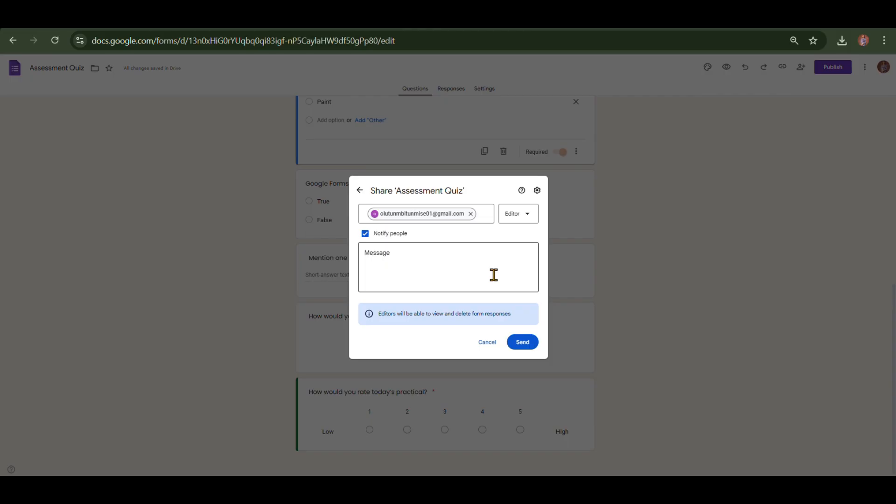
{"action": "left_click", "coordinate": [515, 217]}
{"action": "left_click", "coordinate": [499, 236]}
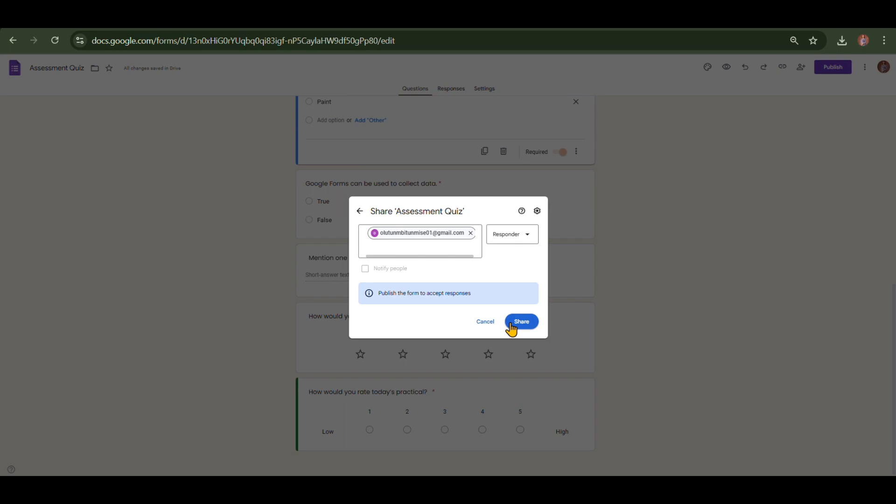
{"action": "left_click", "coordinate": [487, 325]}
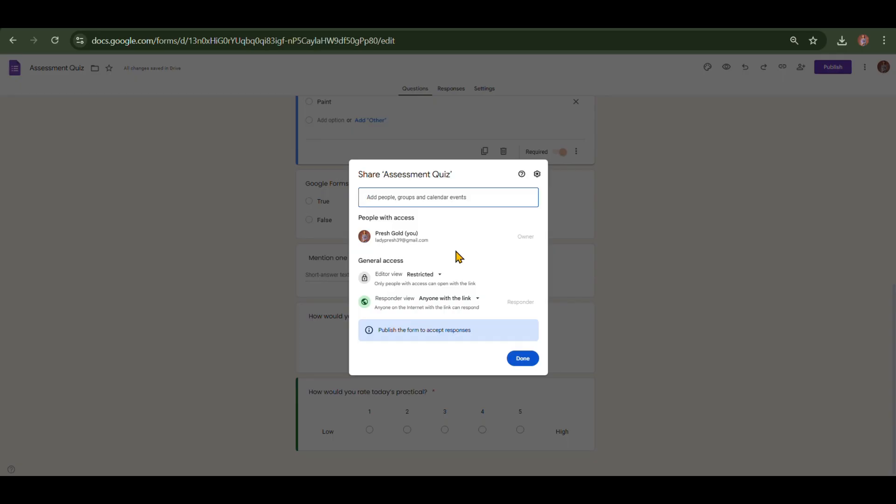
{"action": "left_click", "coordinate": [592, 239]}
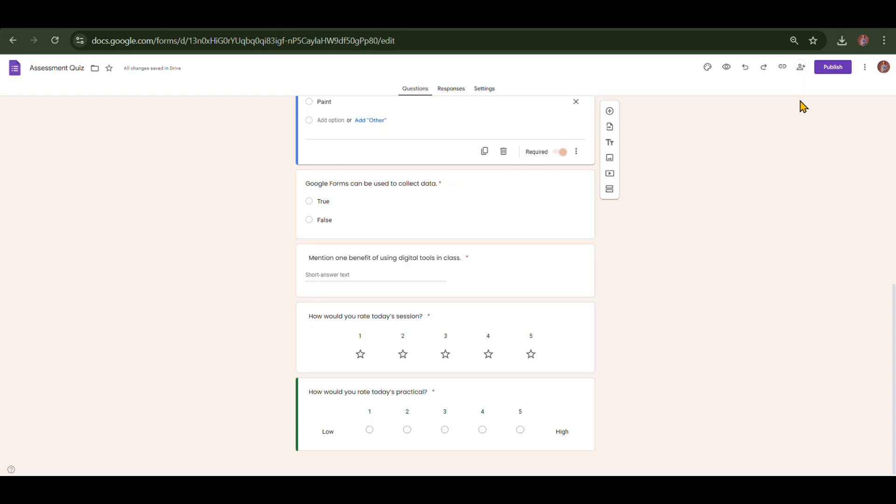
Step: Try restricting the responder view to people with access, and restore it to Anyone with the link
{"action": "scroll", "coordinate": [800, 104], "scroll_direction": "up", "scroll_amount": 6}
{"action": "scroll", "coordinate": [792, 55], "scroll_direction": "up", "scroll_amount": 2}
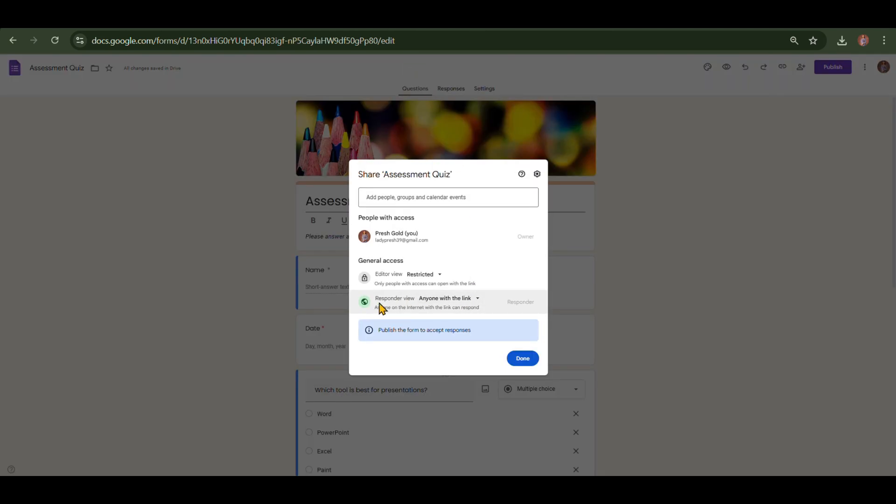
{"action": "left_click", "coordinate": [475, 302]}
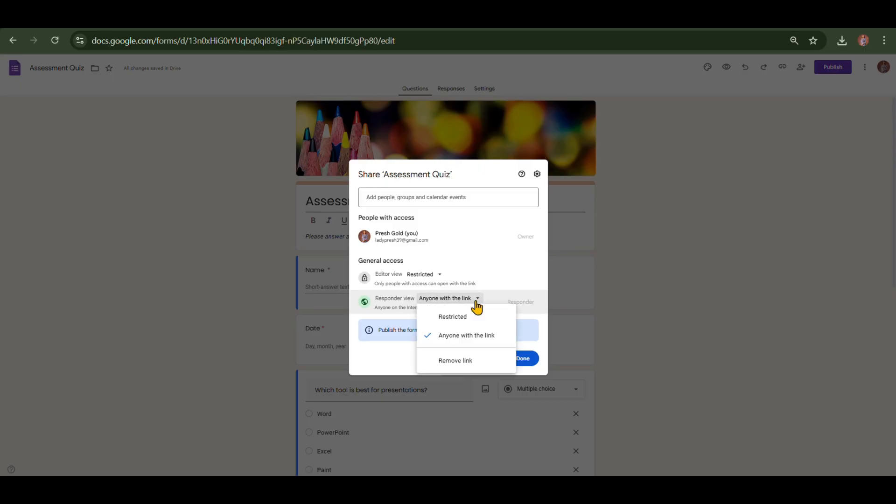
{"action": "left_click", "coordinate": [470, 317]}
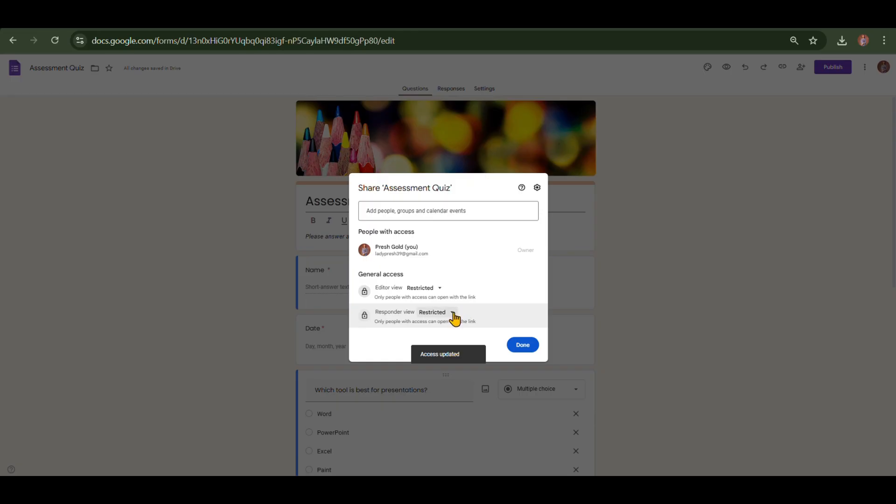
{"action": "left_click", "coordinate": [452, 313]}
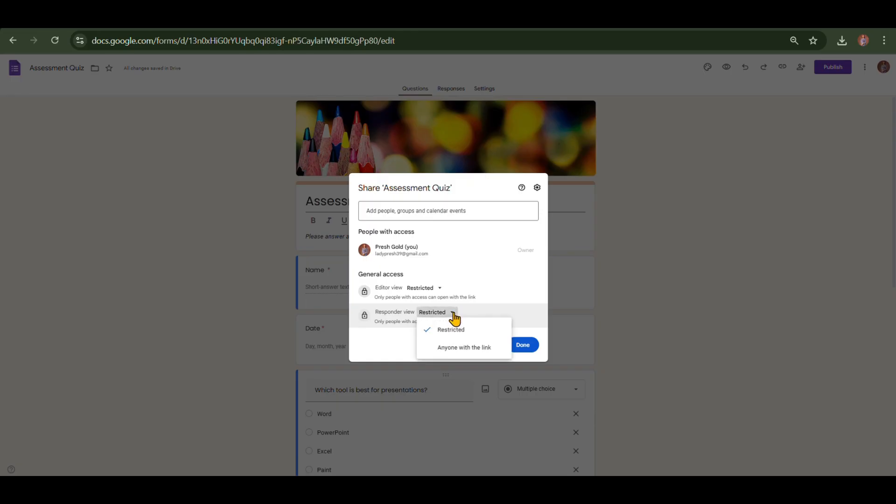
{"action": "left_click", "coordinate": [448, 348]}
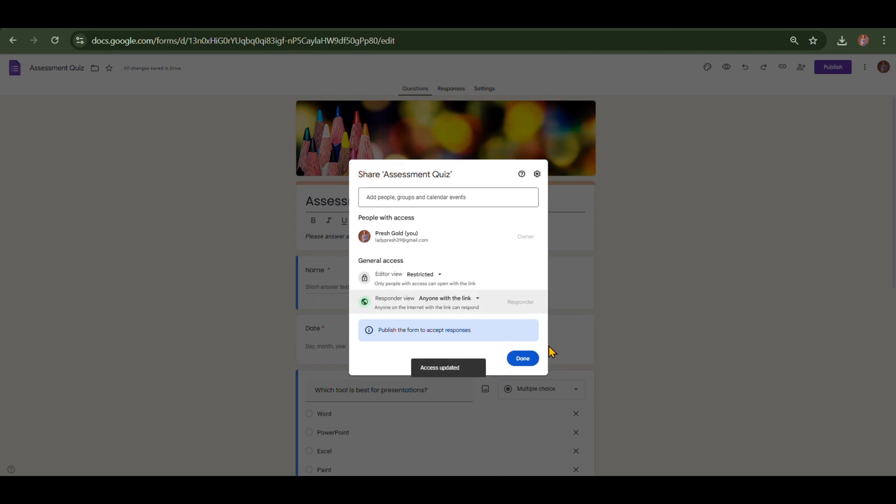
{"action": "left_click", "coordinate": [523, 358]}
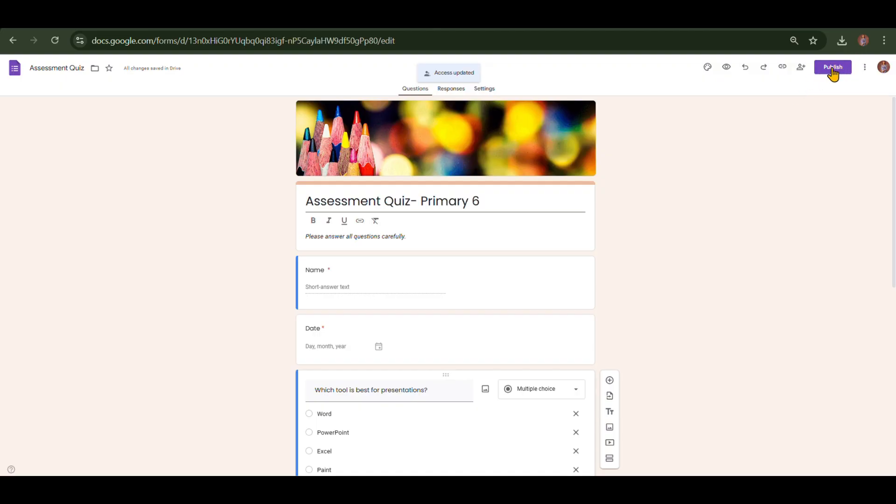
Step: Publish the quiz for anyone with the link and copy its shortened responder link
{"action": "left_click", "coordinate": [864, 68]}
{"action": "left_click", "coordinate": [844, 66]}
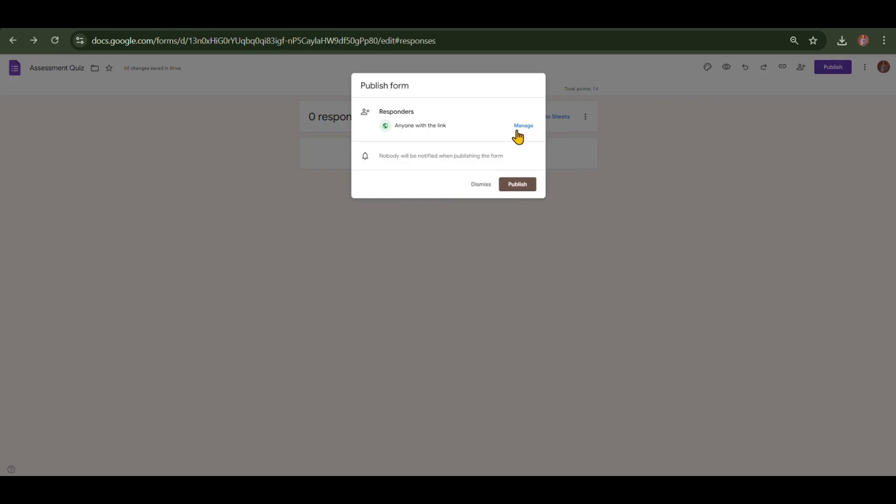
{"action": "left_click", "coordinate": [508, 190]}
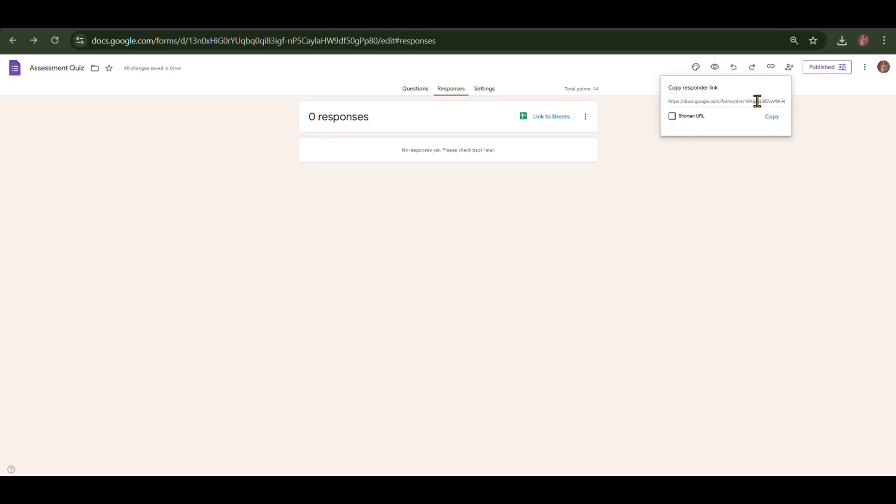
{"action": "left_click", "coordinate": [672, 116]}
{"action": "left_click", "coordinate": [771, 118]}
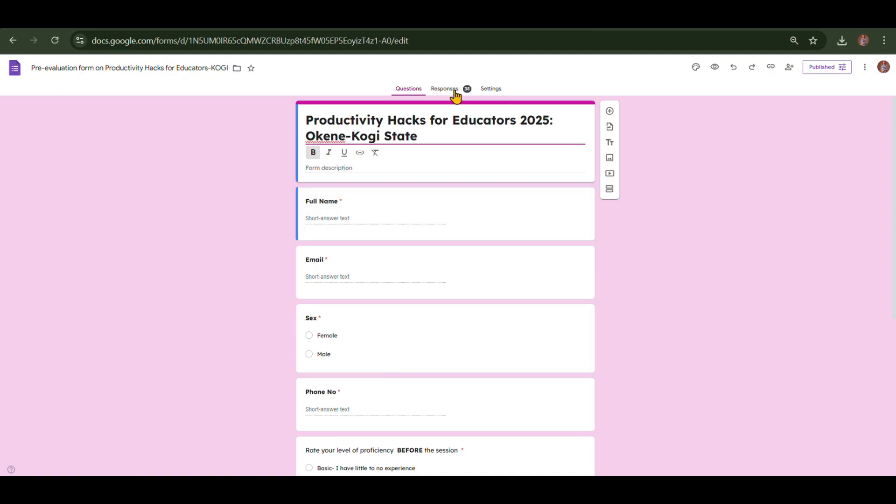
Step: Examine the response summary of the Pre-evaluation form on Productivity Hacks for Educators, including the Sex chart
{"action": "left_click", "coordinate": [455, 96]}
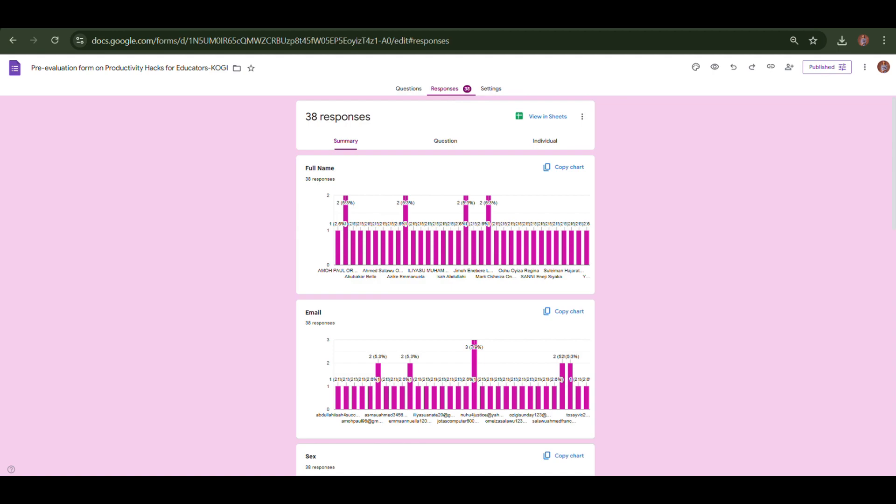
{"action": "scroll", "coordinate": [445, 286], "scroll_direction": "down", "scroll_amount": 4}
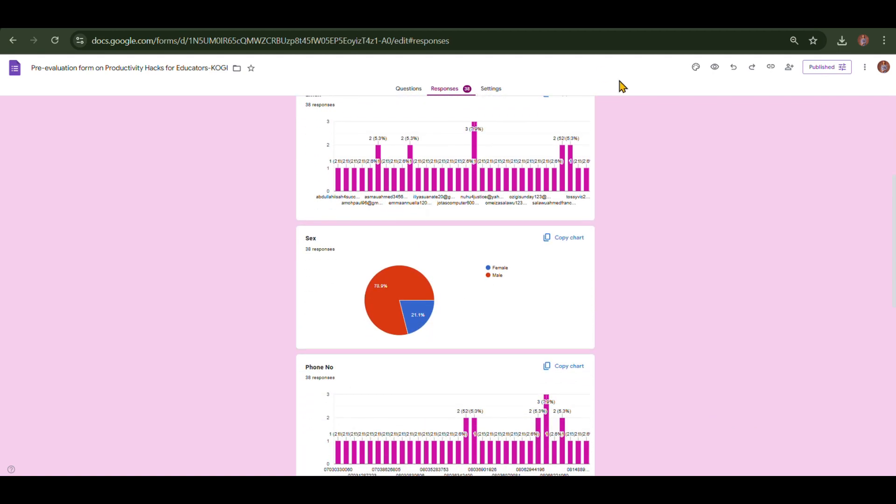
{"action": "mouse_move", "coordinate": [410, 293]}
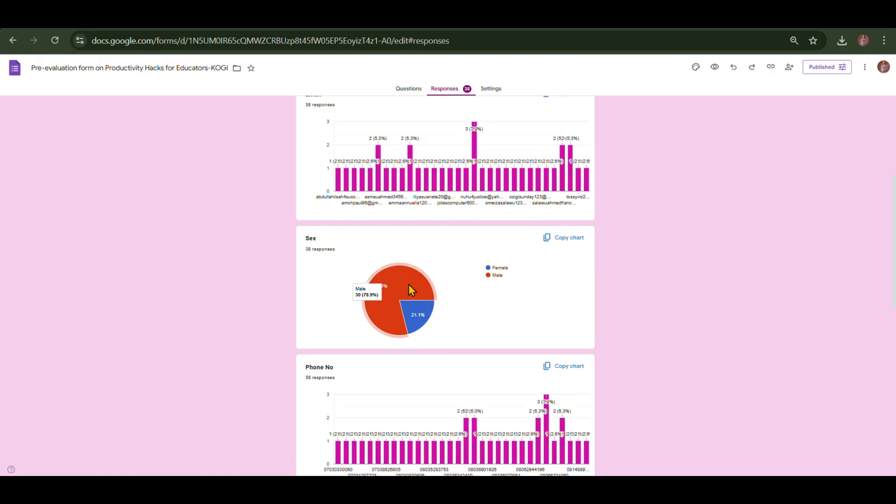
{"action": "mouse_move", "coordinate": [413, 308]}
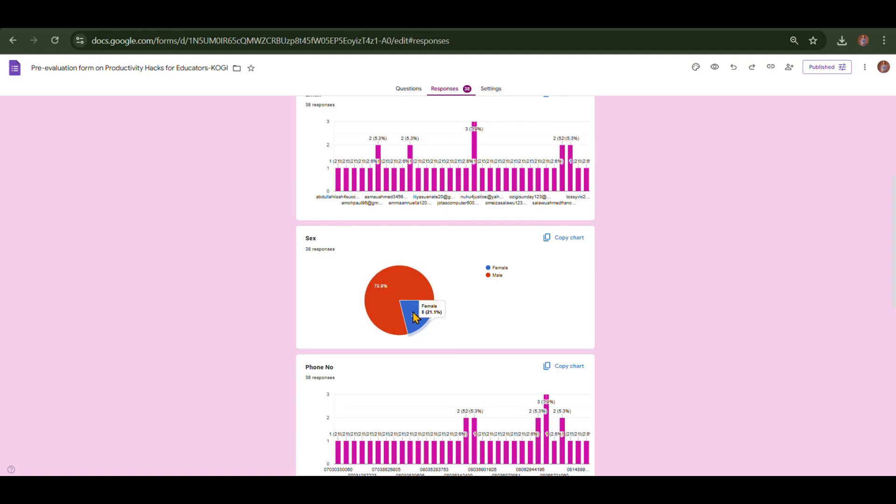
{"action": "scroll", "coordinate": [413, 308], "scroll_direction": "down", "scroll_amount": 10}
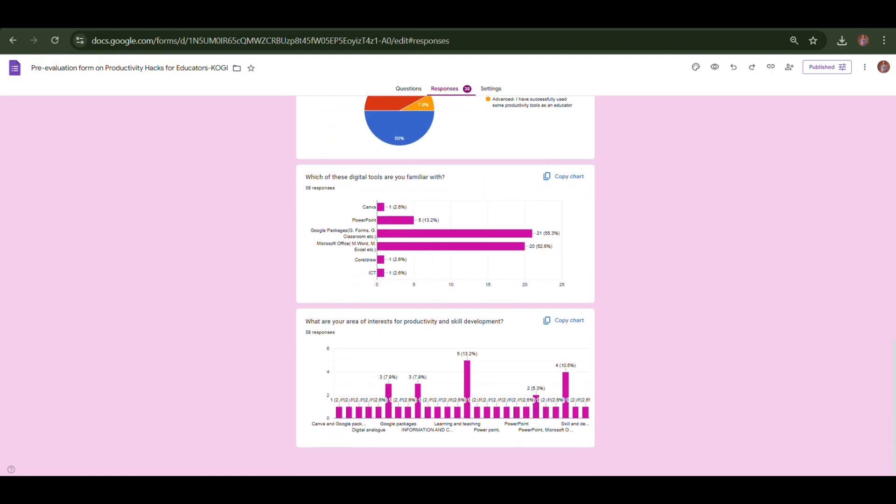
{"action": "scroll", "coordinate": [413, 308], "scroll_direction": "up", "scroll_amount": 2}
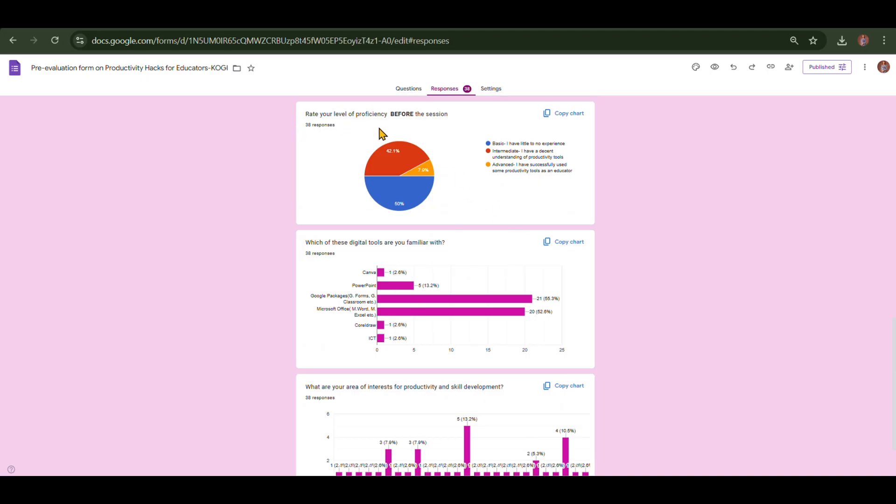
Step: Compare the form's questions with the response charts on proficiency, familiar digital tools and areas of interest
{"action": "left_click", "coordinate": [408, 89]}
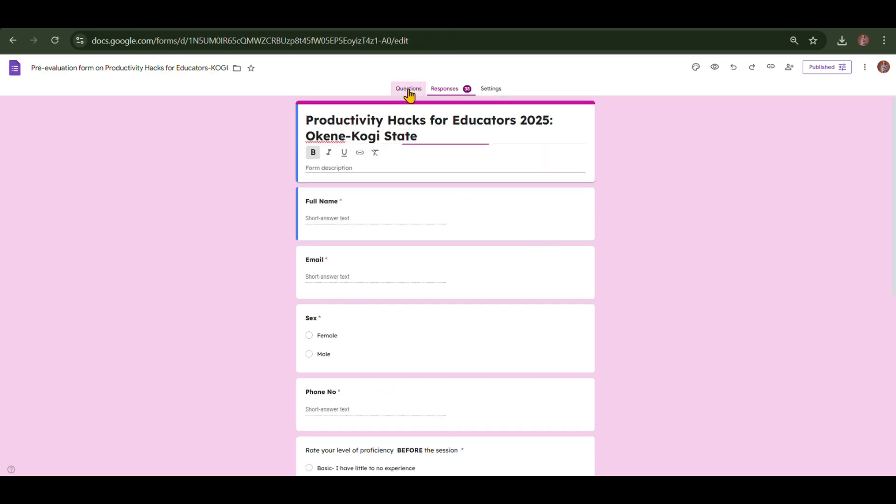
{"action": "scroll", "coordinate": [408, 93], "scroll_direction": "down", "scroll_amount": 5}
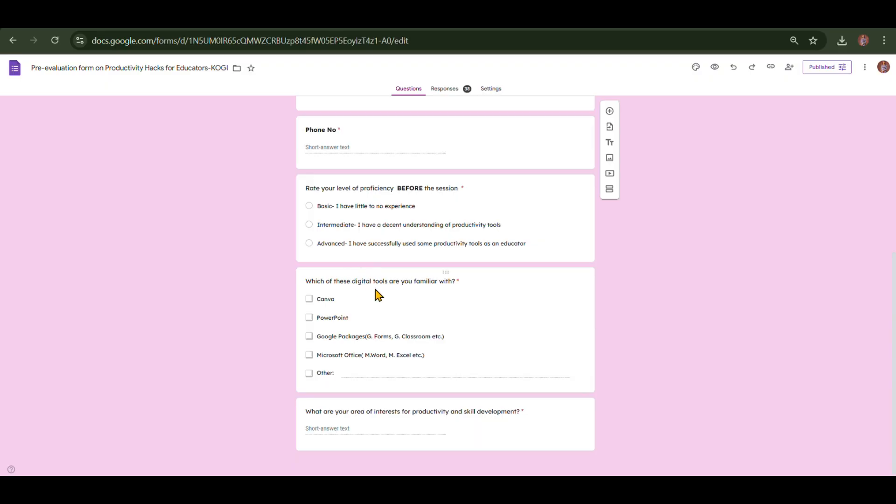
{"action": "left_click", "coordinate": [447, 90]}
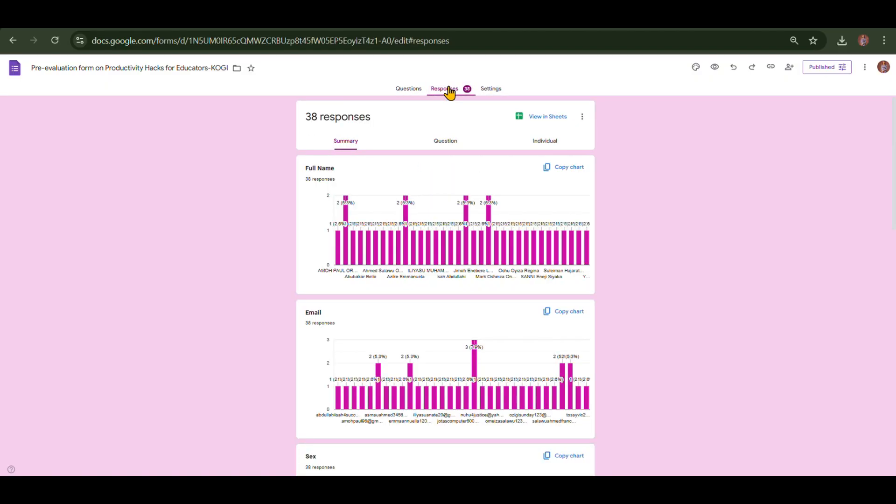
{"action": "scroll", "coordinate": [449, 92], "scroll_direction": "down", "scroll_amount": 12}
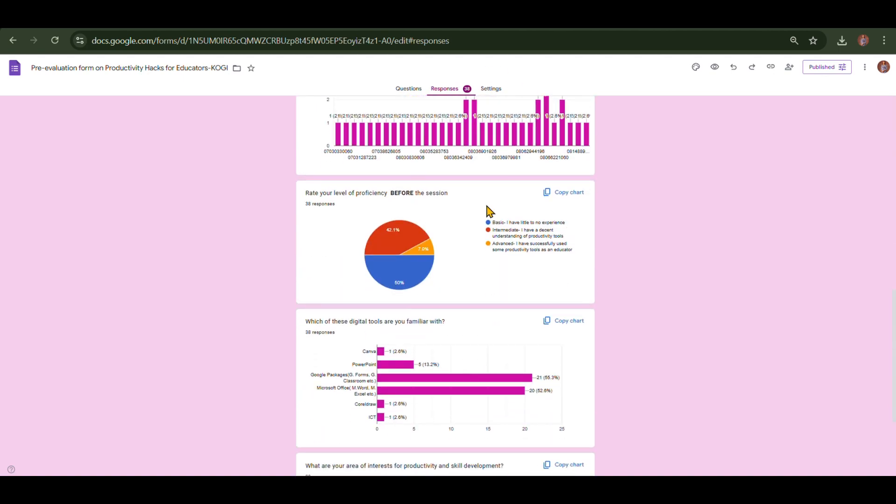
{"action": "mouse_move", "coordinate": [404, 272]}
{"action": "scroll", "coordinate": [470, 231], "scroll_direction": "down", "scroll_amount": 3}
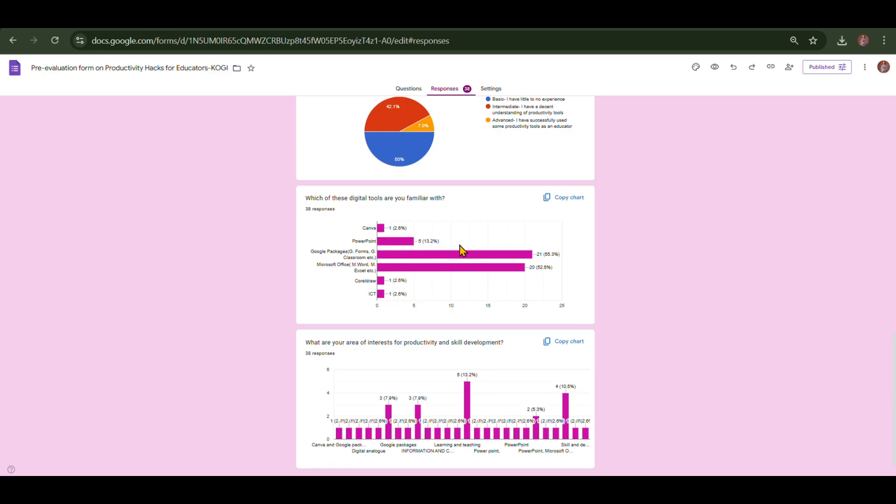
{"action": "mouse_move", "coordinate": [472, 256]}
{"action": "mouse_move", "coordinate": [383, 227]}
{"action": "mouse_move", "coordinate": [380, 293]}
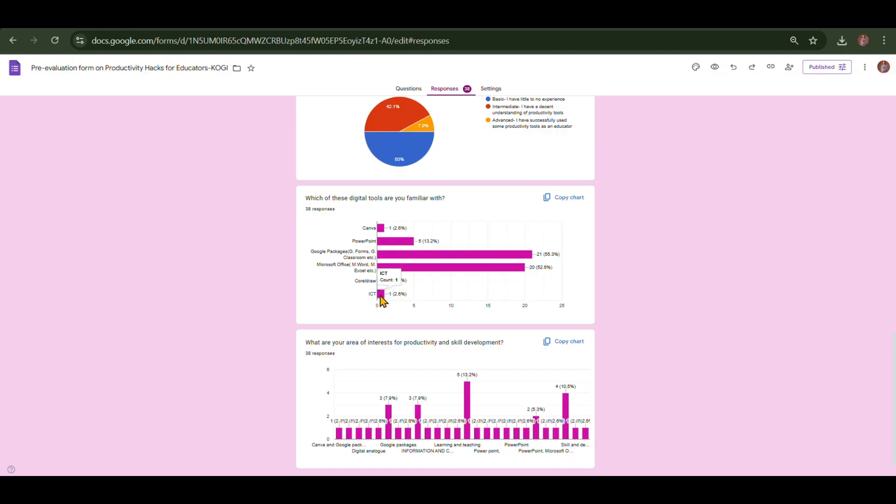
{"action": "scroll", "coordinate": [445, 282], "scroll_direction": "down", "scroll_amount": 1}
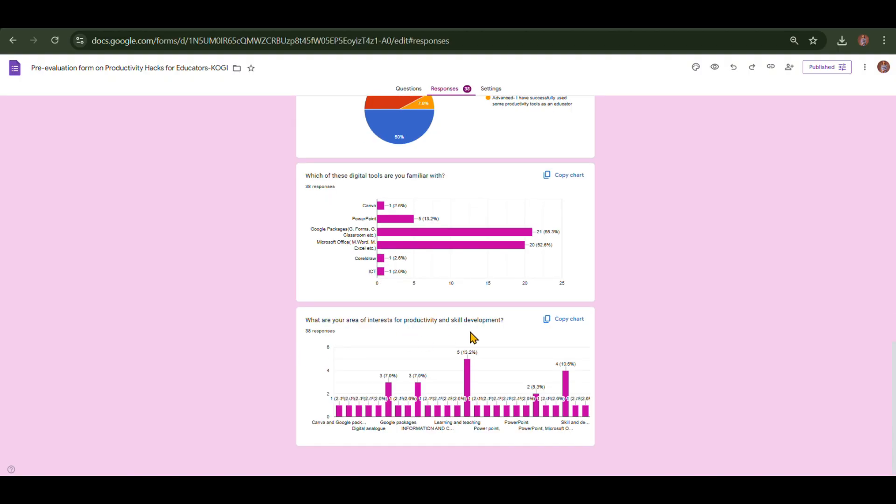
{"action": "mouse_move", "coordinate": [448, 417]}
{"action": "scroll", "coordinate": [436, 359], "scroll_direction": "up", "scroll_amount": 5}
{"action": "scroll", "coordinate": [445, 280], "scroll_direction": "up", "scroll_amount": 10}
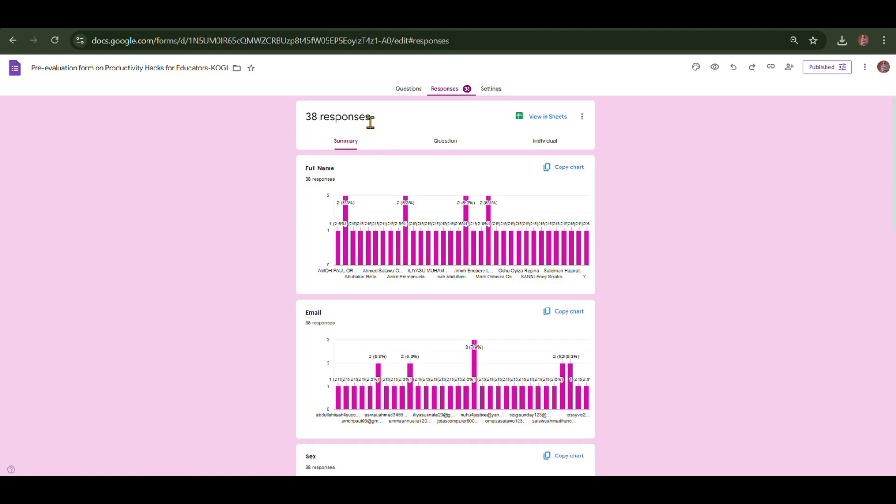
Step: Review the responses grouped by question for the Full Name question
{"action": "left_click", "coordinate": [445, 146]}
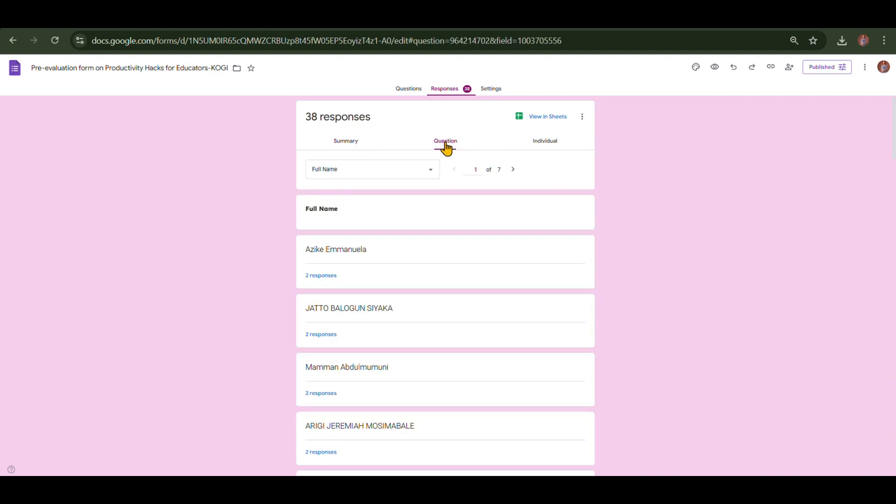
{"action": "scroll", "coordinate": [447, 149], "scroll_direction": "down", "scroll_amount": 20}
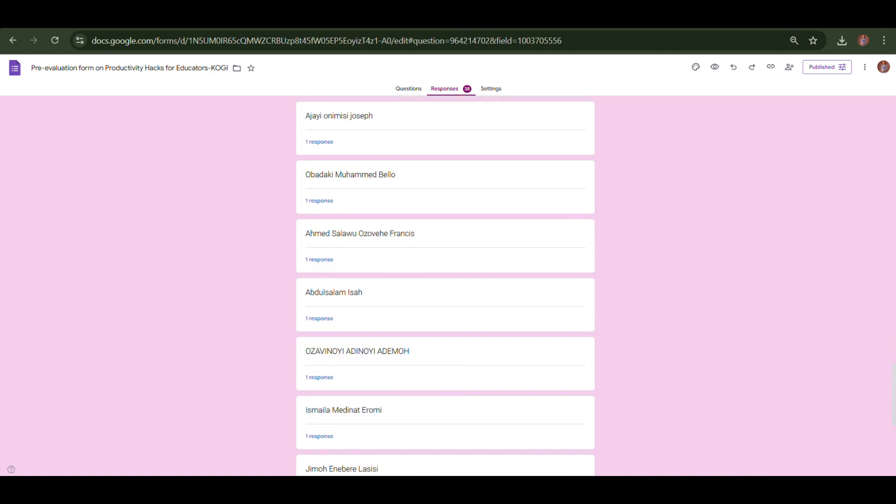
{"action": "scroll", "coordinate": [445, 286], "scroll_direction": "down", "scroll_amount": 6}
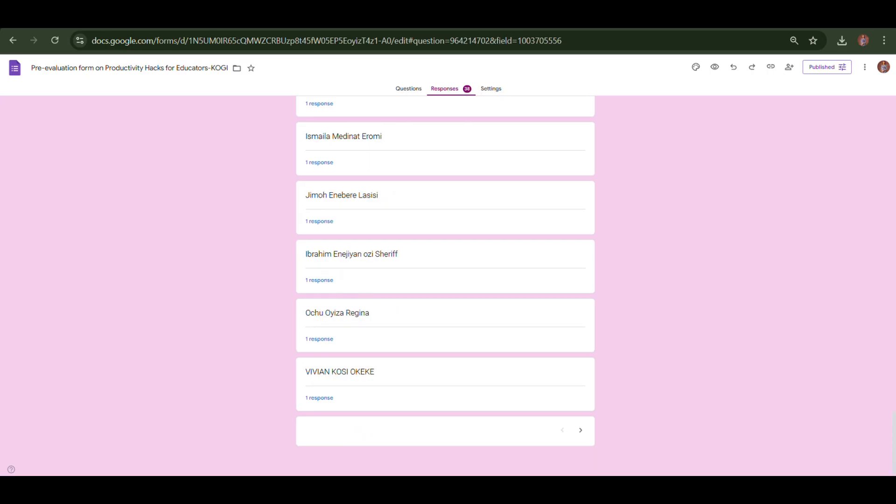
{"action": "scroll", "coordinate": [481, 149], "scroll_direction": "up", "scroll_amount": 5}
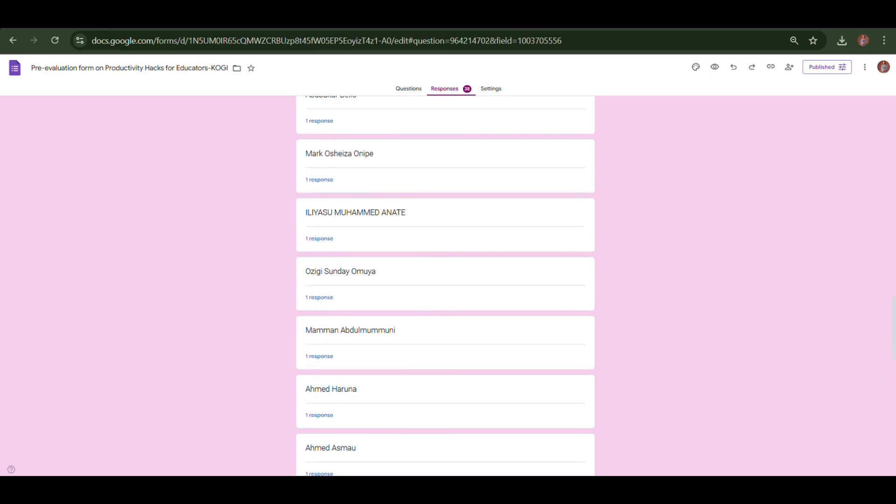
{"action": "scroll", "coordinate": [445, 286], "scroll_direction": "up", "scroll_amount": 15}
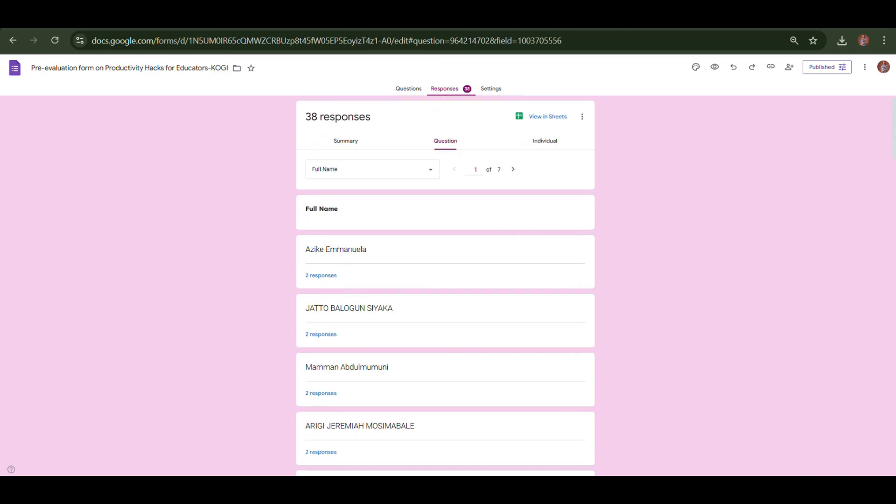
Step: Open the form's linked response spreadsheet in Google Sheets
{"action": "left_click", "coordinate": [549, 122]}
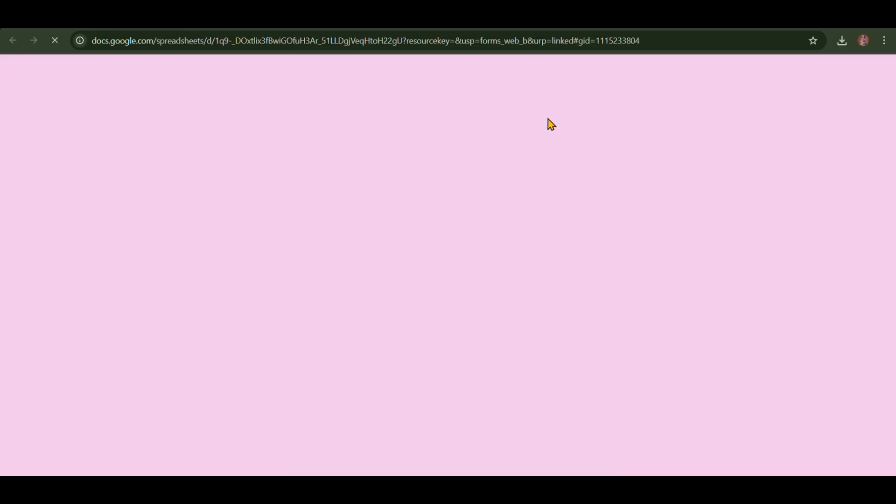